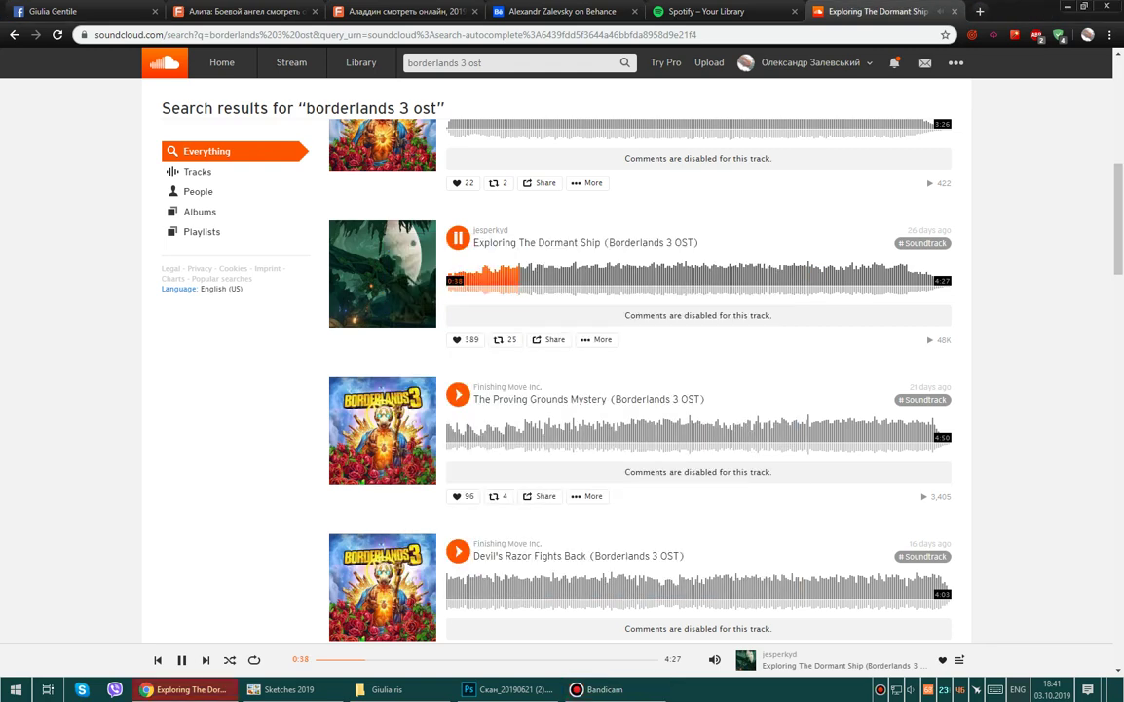
Play 'The Proving Grounds Mystery (Borderlands 3 OST)' in SoundCloud and bring Photoshop forward
click(458, 395)
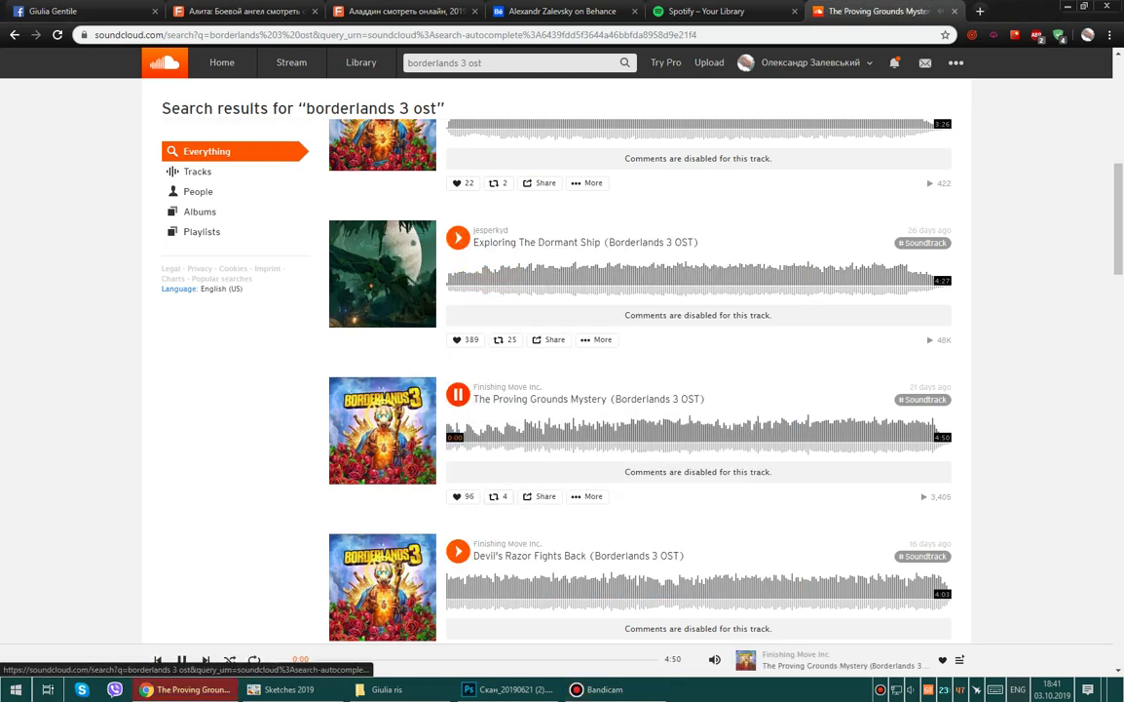
click(509, 689)
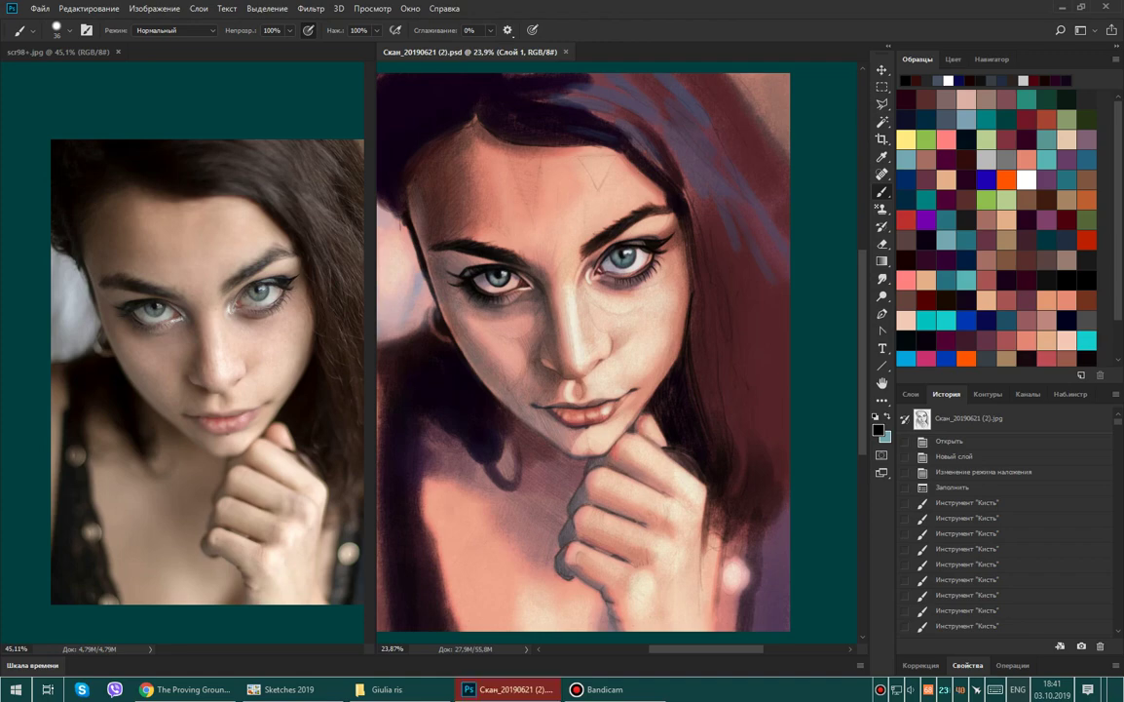
Fit the portrait painting to the window height with Ctrl+0
key(ctrl+0)
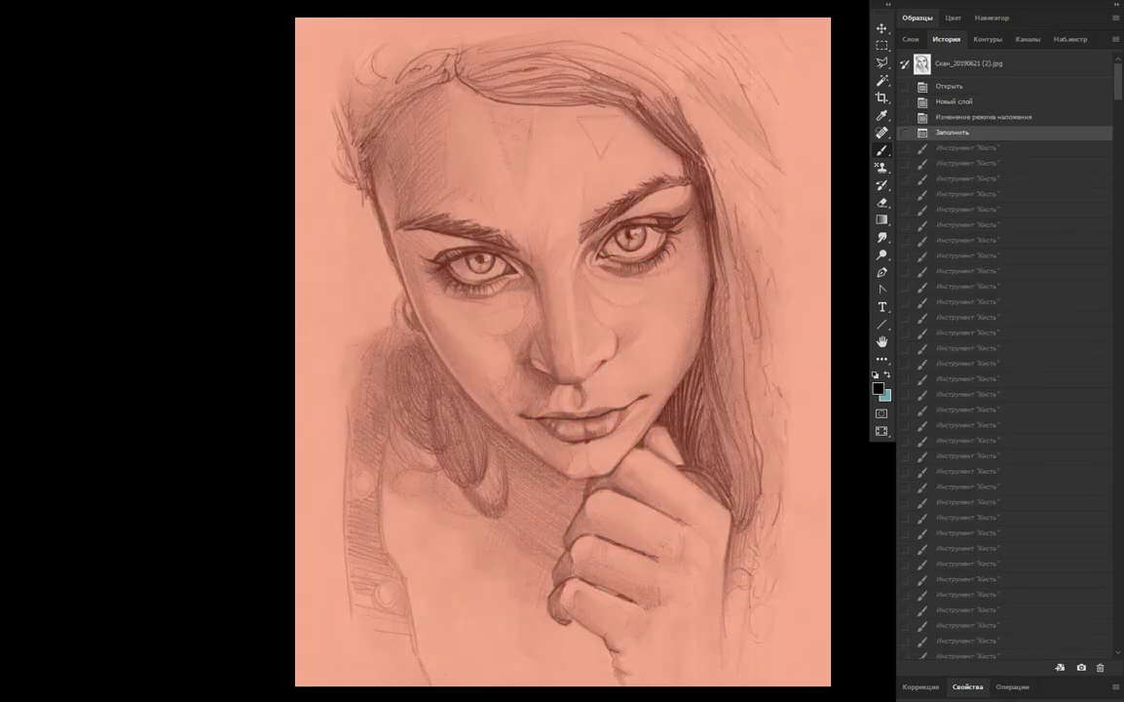
Redo the history states restoring the dark plum hair strokes and the right-side purple wash
key(ctrl+shift+z)
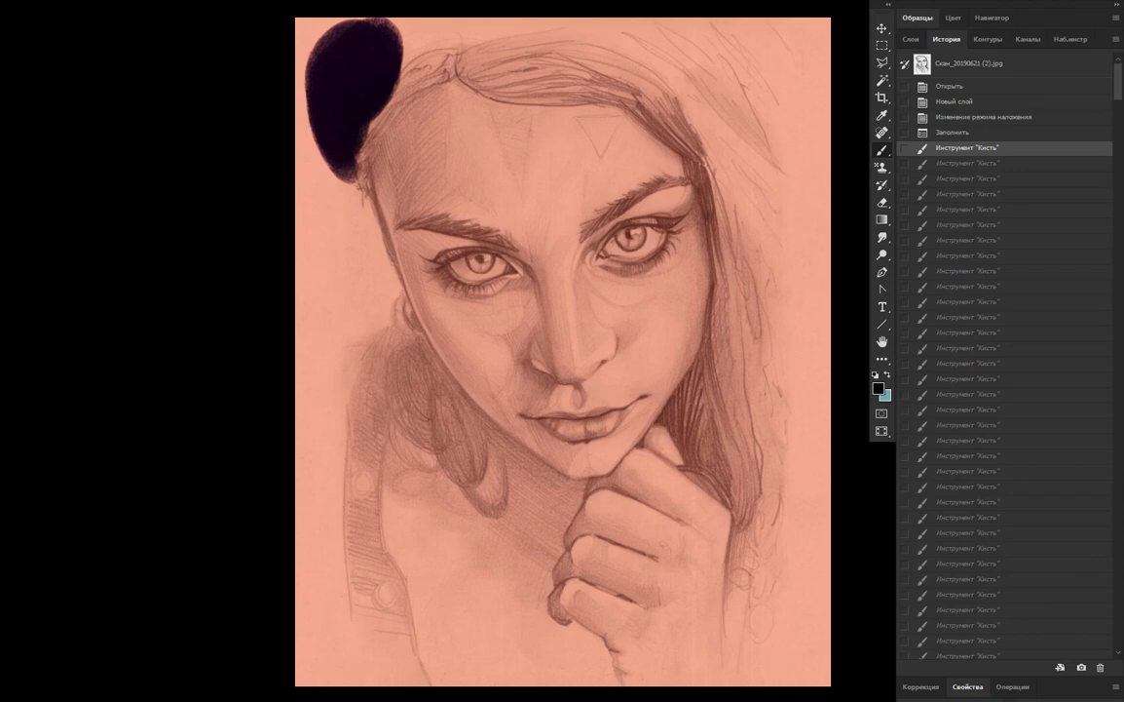
key(ctrl+shift+z)
key(ctrl+shift+z)
key(ctrl+shift+z)
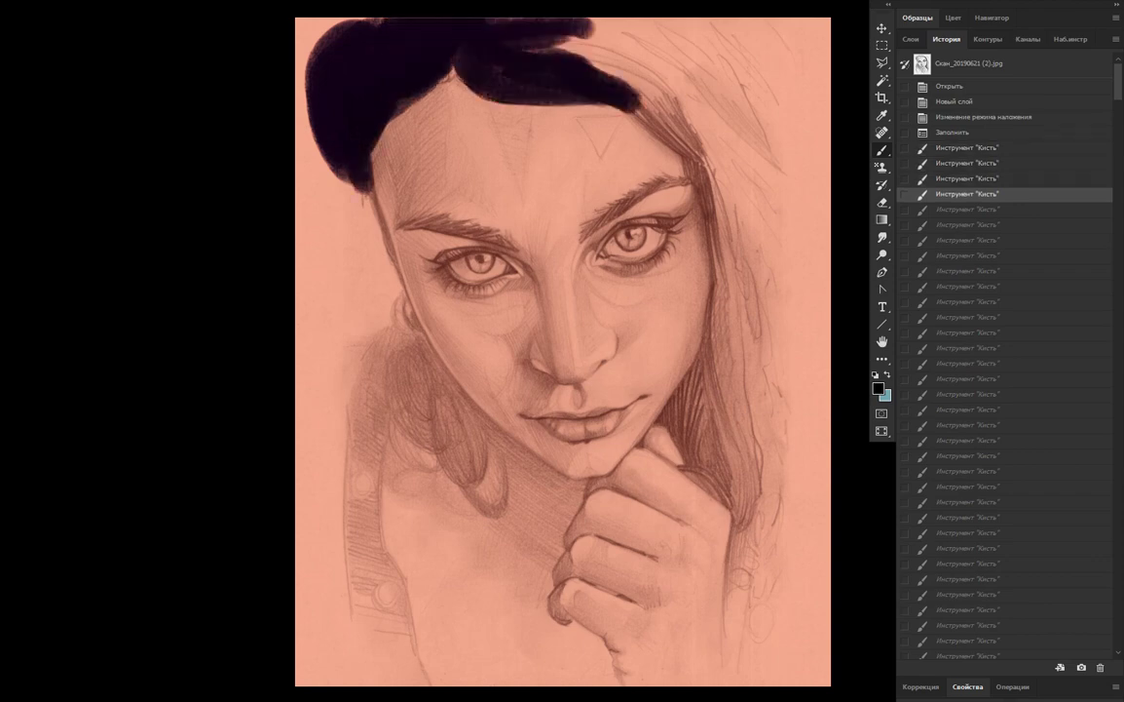
key(ctrl+shift+z)
key(ctrl+shift+z)
key(ctrl+shift+z)
key(ctrl+shift+z)
key(ctrl+shift+z)
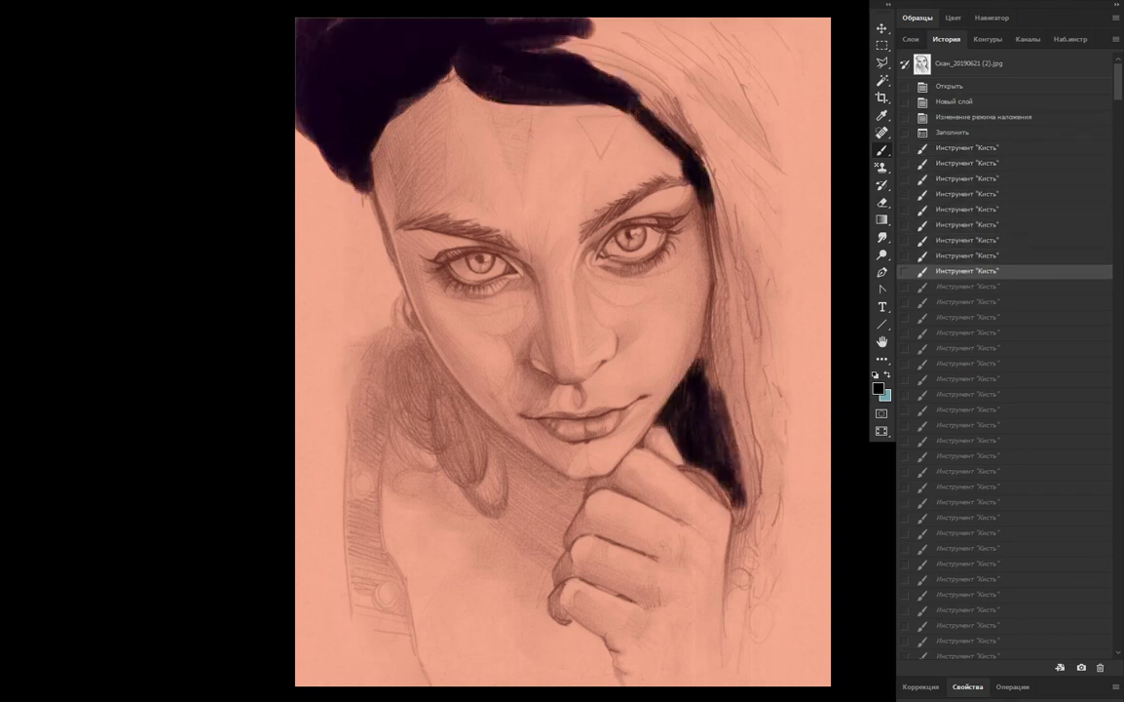
key(ctrl+shift+z)
key(ctrl+shift+z)
key(ctrl+shift+z)
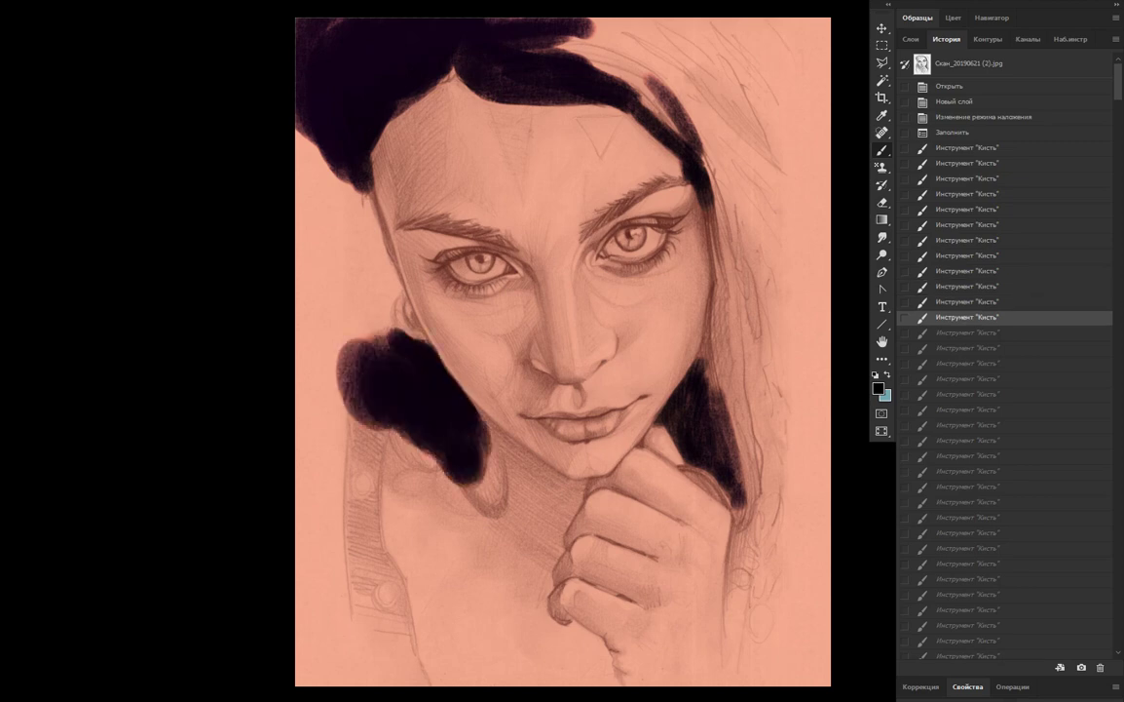
key(ctrl+shift+z)
key(ctrl+shift+z)
key(ctrl+shift+z)
key(ctrl+shift+z)
key(ctrl+shift+z)
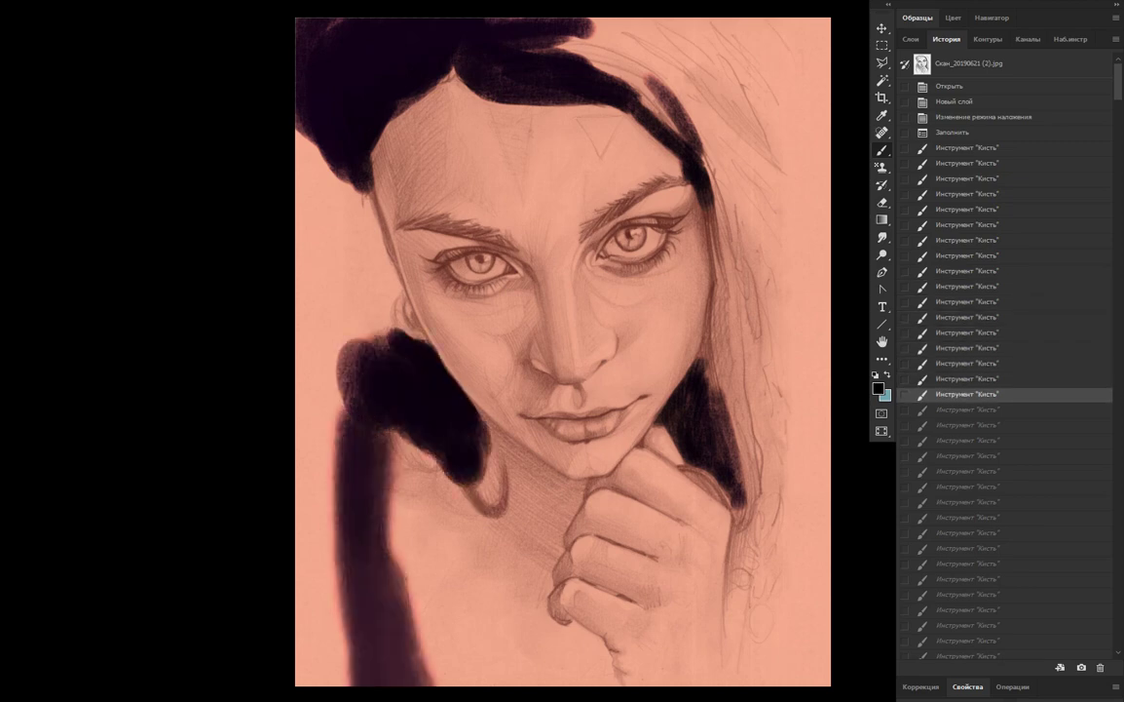
key(ctrl+shift+z)
key(ctrl+shift+z)
key(ctrl+shift+z)
key(ctrl+shift+z)
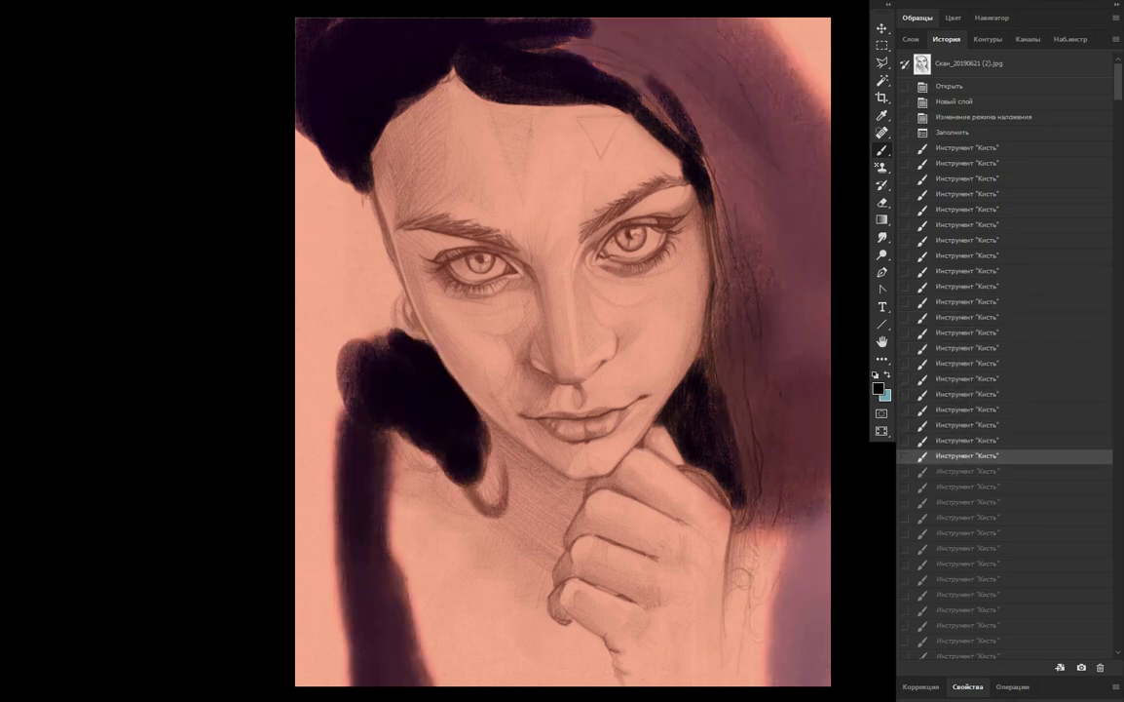
key(ctrl+shift+z)
Redo the light highlight strokes on the hand
key(ctrl+shift+z)
key(ctrl+shift+z)
key(ctrl+shift+z)
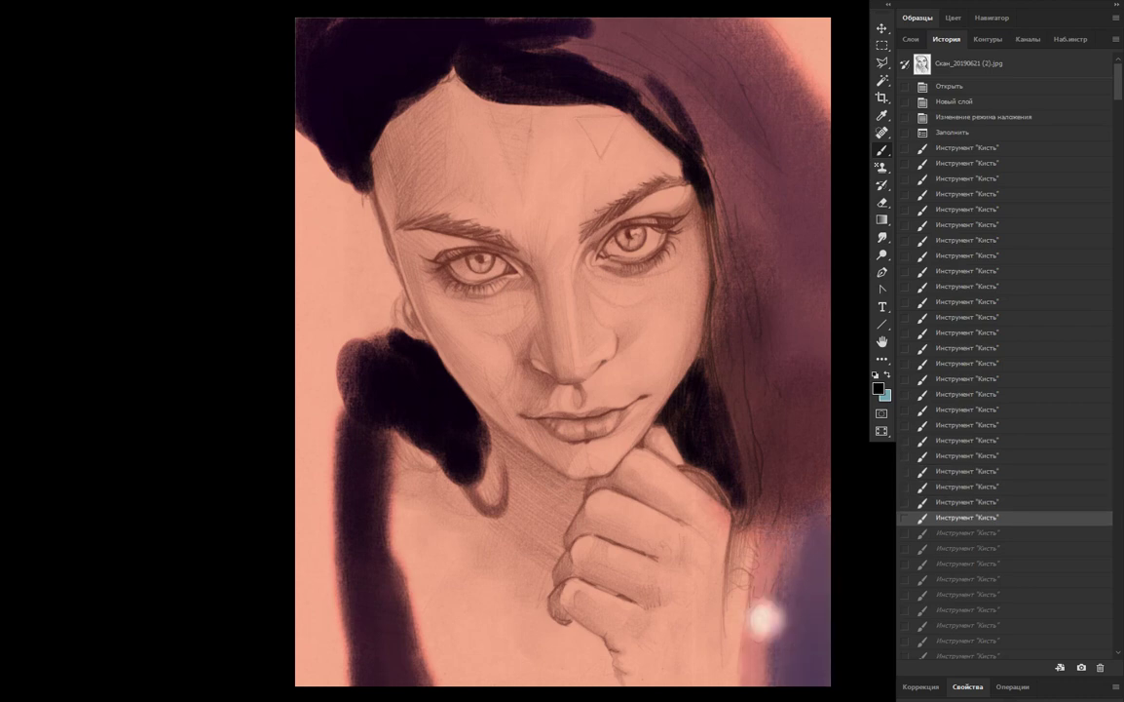
key(ctrl+shift+z)
key(ctrl+shift+z)
key(ctrl+shift+z)
key(ctrl+shift+z)
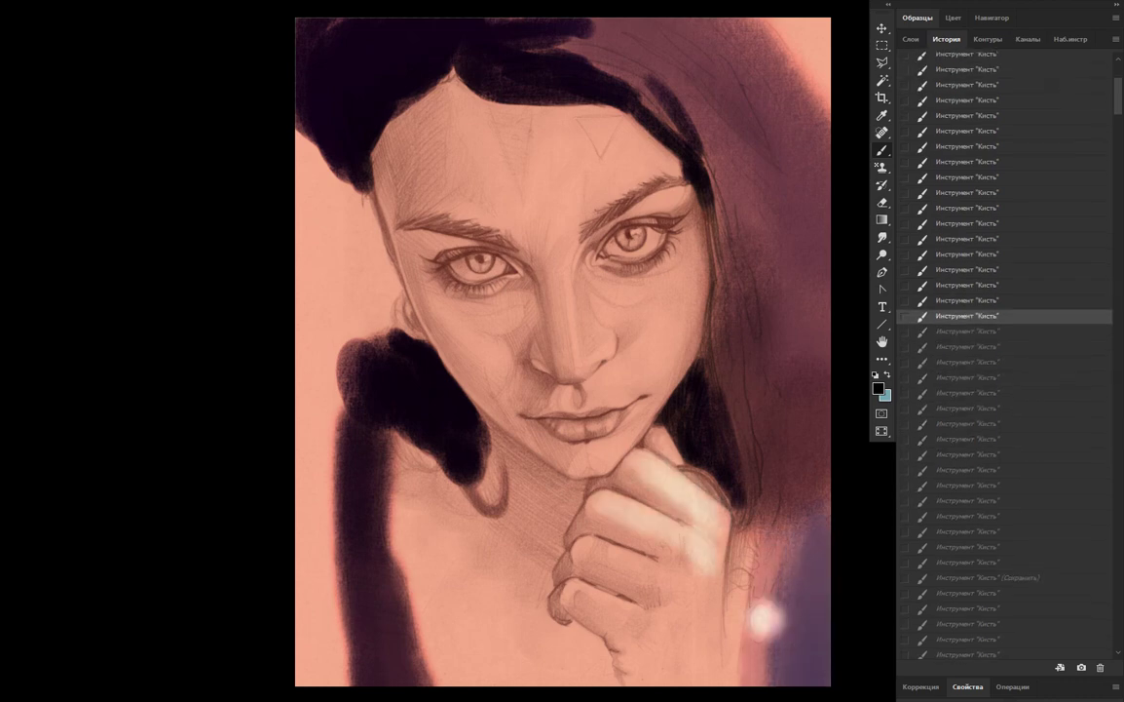
key(ctrl+shift+z)
key(ctrl+shift+z)
key(ctrl+shift+z)
key(ctrl+shift+z)
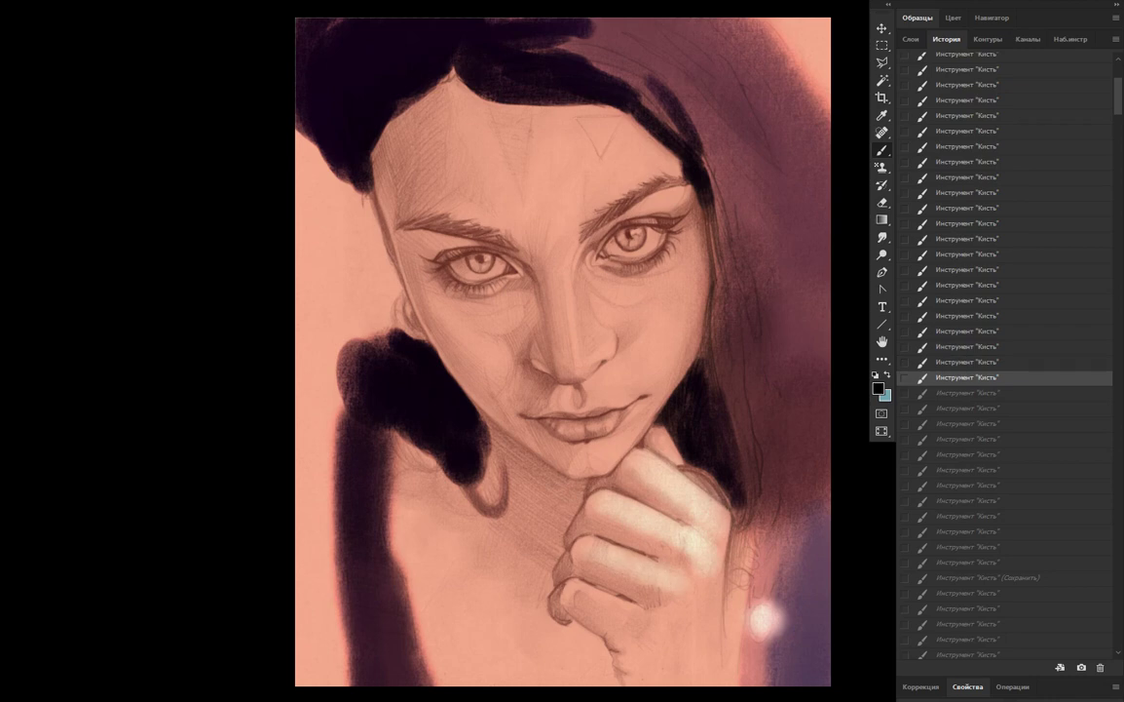
key(ctrl+shift+z)
key(ctrl+shift+z)
key(ctrl+shift+z)
key(ctrl+shift+z)
key(ctrl+shift+z)
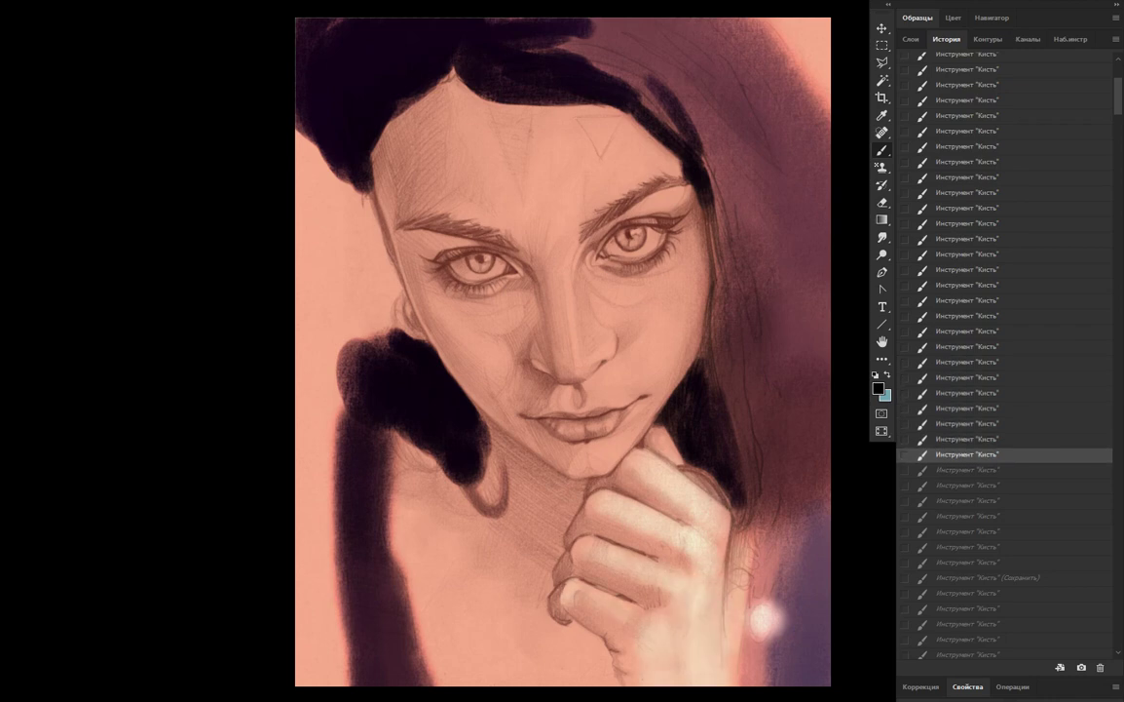
key(ctrl+shift+z)
key(ctrl+shift+z)
key(ctrl+shift+z)
key(ctrl+shift+z)
key(ctrl+shift+z)
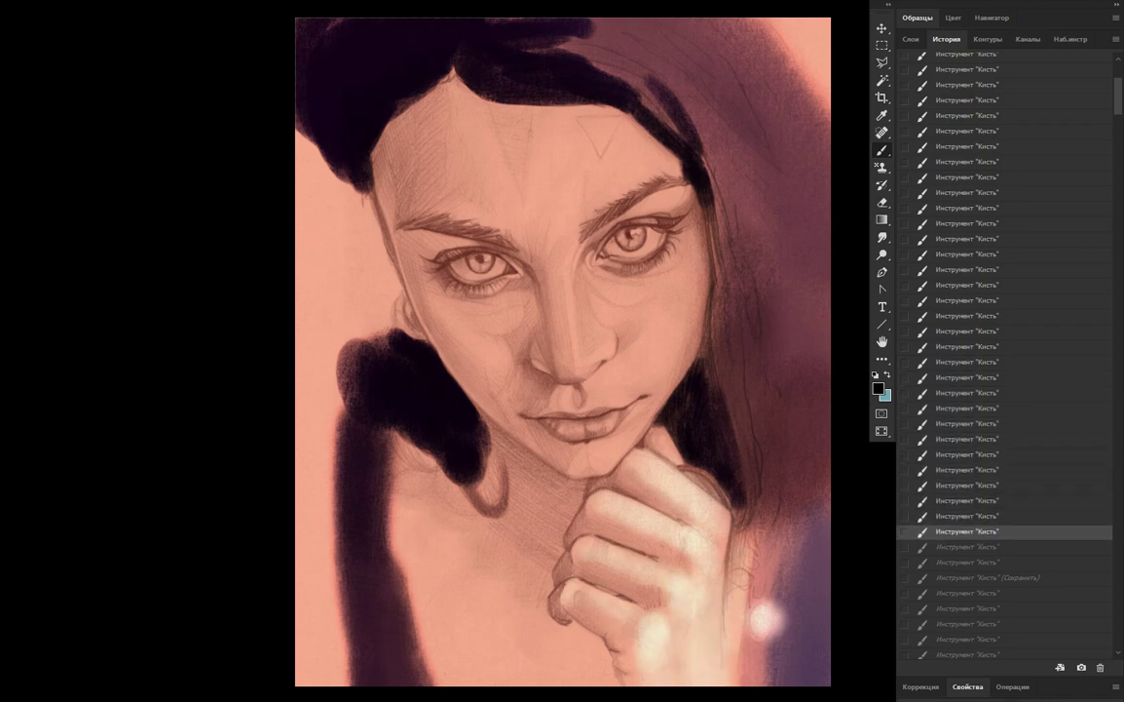
key(ctrl+shift+z)
key(ctrl+shift+z)
Redo the highlight strokes on the chin, nose and cheeks
key(ctrl+shift+z)
scroll(1003, 350, down, 4)
scroll(1003, 351, down, 5)
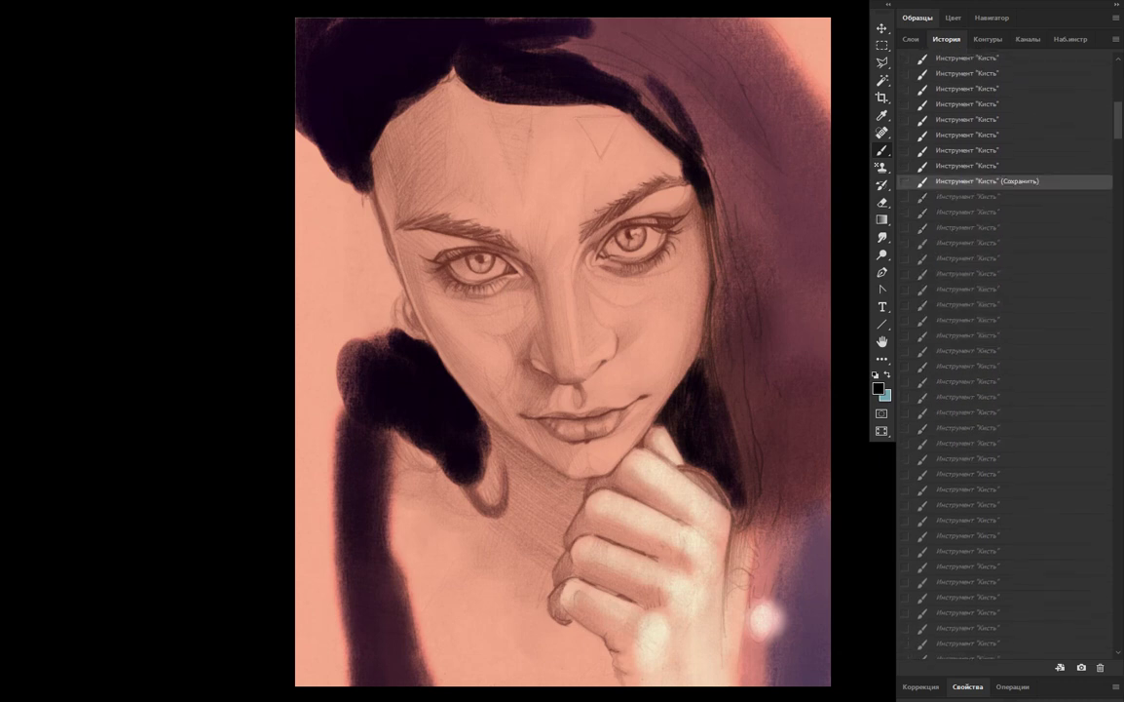
key(ctrl+shift+z)
key(ctrl+shift+z)
key(ctrl+shift+z)
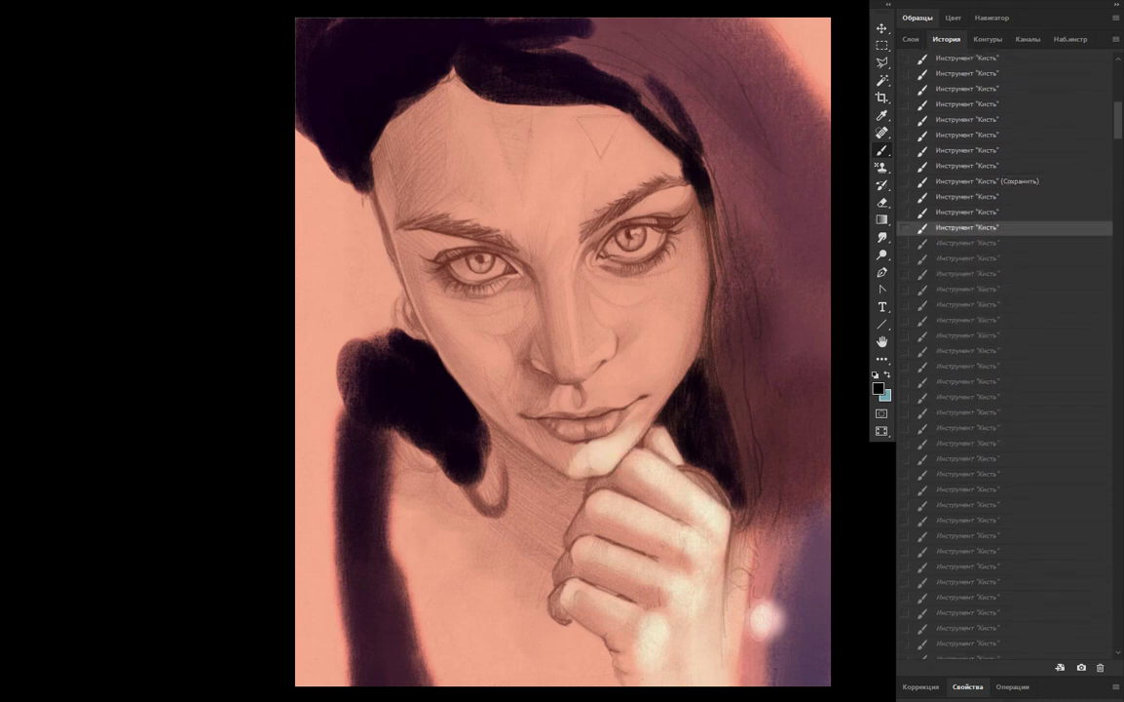
key(ctrl+shift+z)
key(ctrl+shift+z)
key(ctrl+shift+z)
key(ctrl+shift+z)
key(ctrl+shift+z)
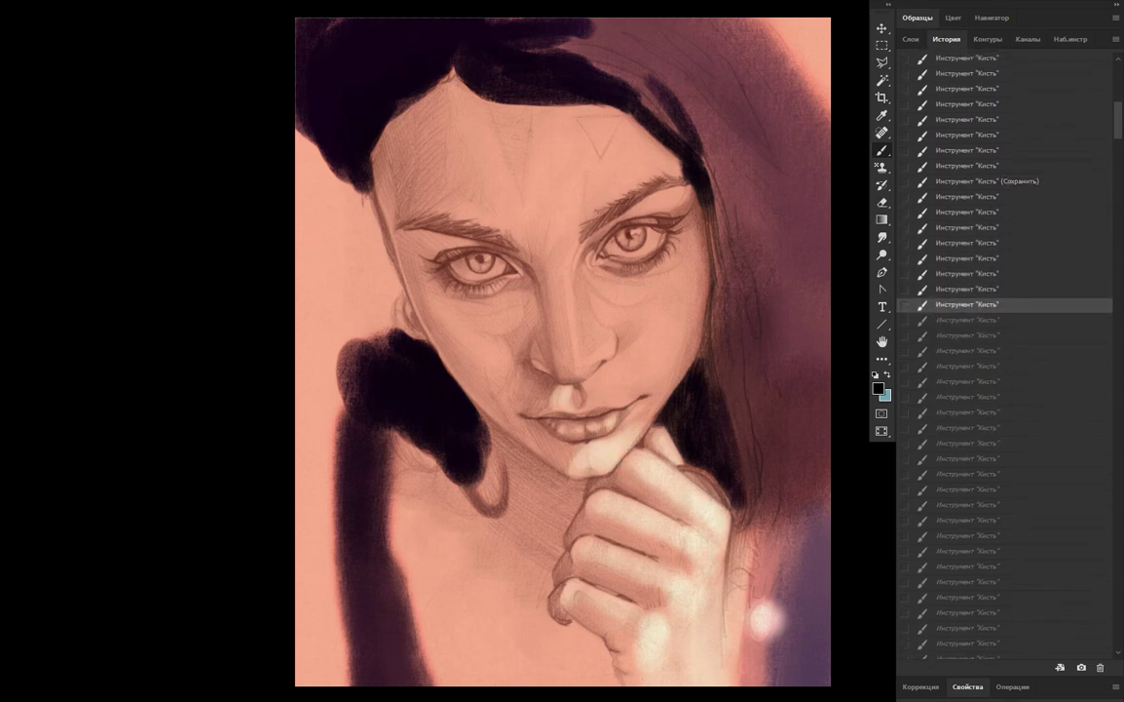
key(ctrl+shift+z)
key(ctrl+shift+z)
key(ctrl+shift+z)
key(ctrl+shift+z)
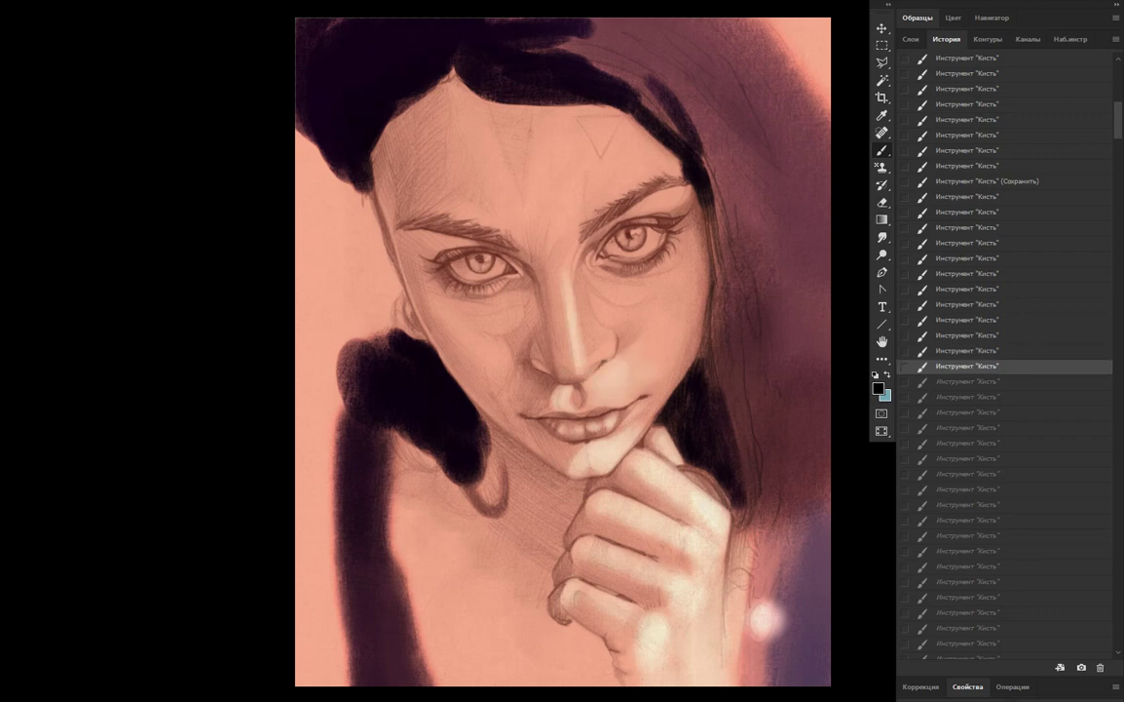
key(ctrl+shift+z)
key(ctrl+shift+z)
key(ctrl+shift+z)
key(ctrl+shift+z)
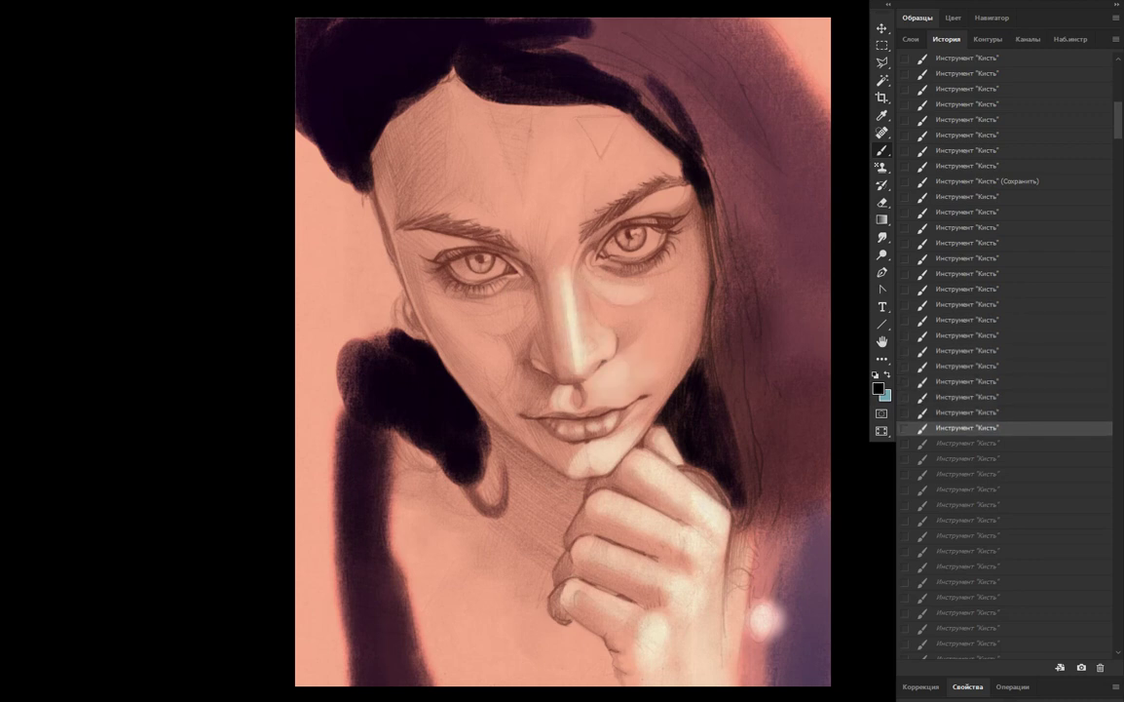
key(ctrl+shift+z)
scroll(1003, 351, down, 5)
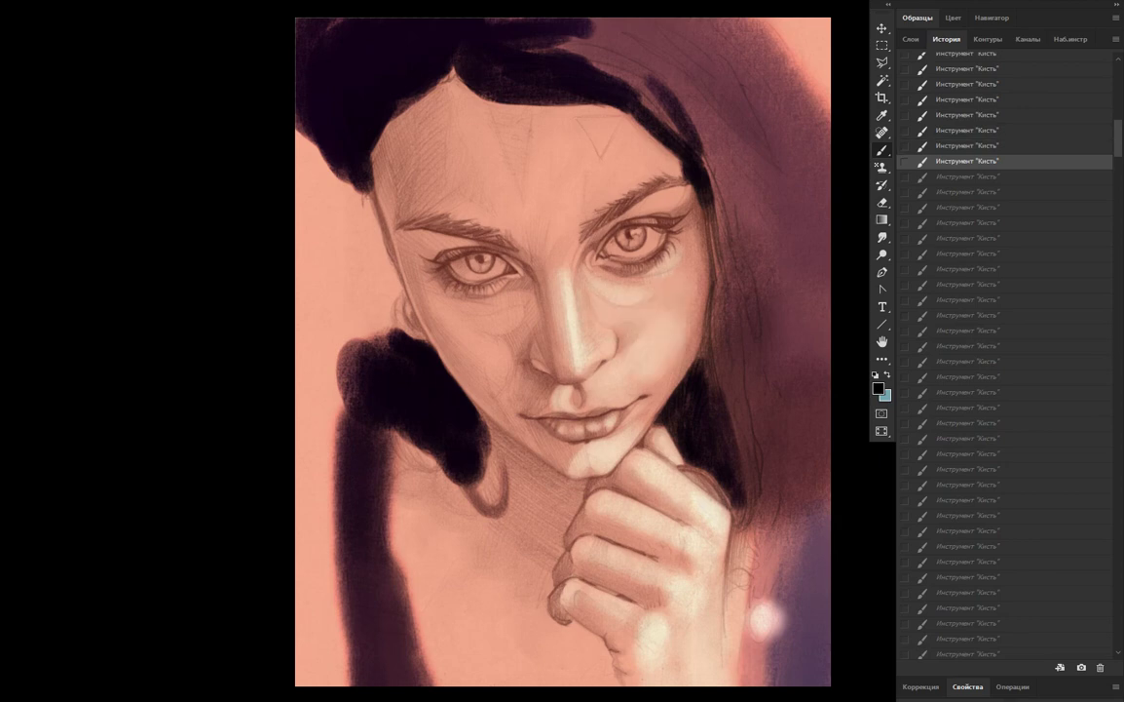
key(ctrl+shift+z)
key(ctrl+shift+z)
Redo the light strokes on the forehead and around the face
key(ctrl+shift+z)
key(ctrl+shift+z)
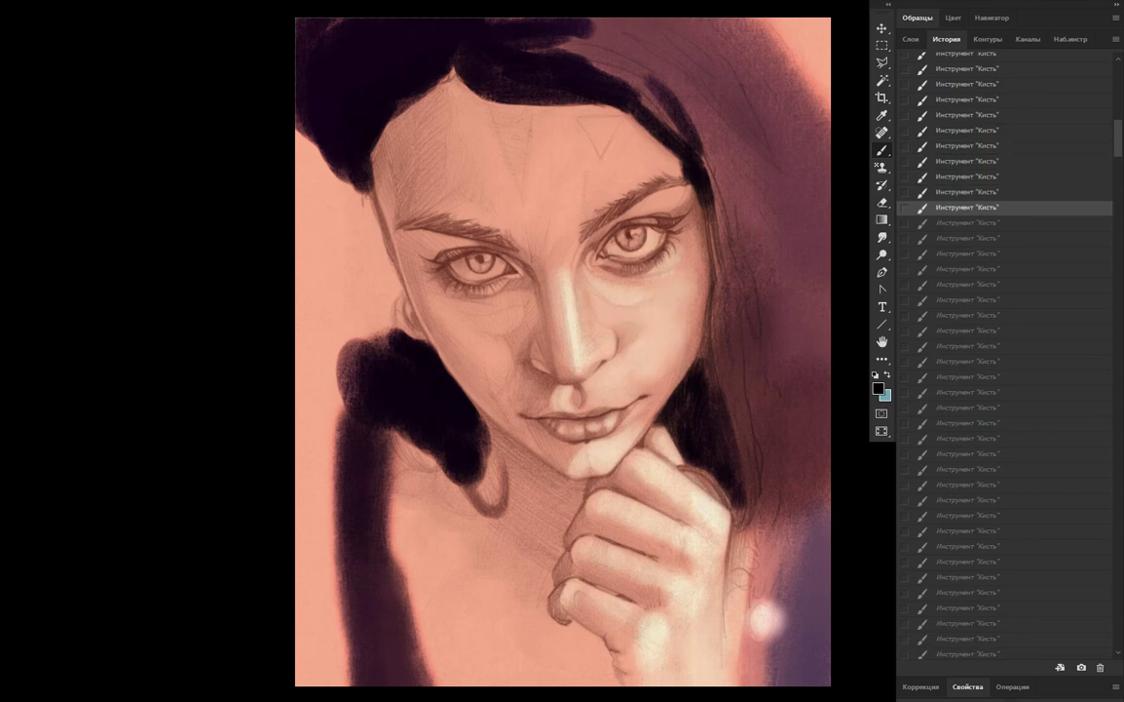
key(ctrl+shift+z)
key(ctrl+shift+z)
key(ctrl+shift+z)
key(ctrl+shift+z)
key(ctrl+shift+z)
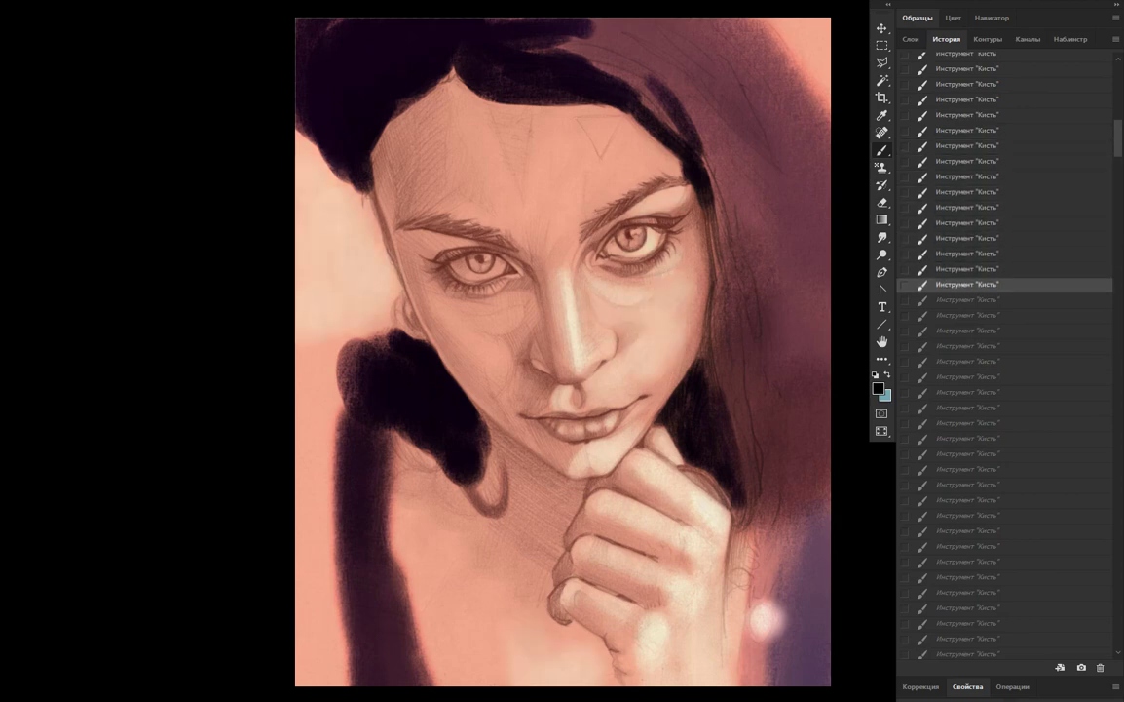
key(ctrl+shift+z)
key(ctrl+shift+z)
key(ctrl+shift+z)
key(ctrl+shift+z)
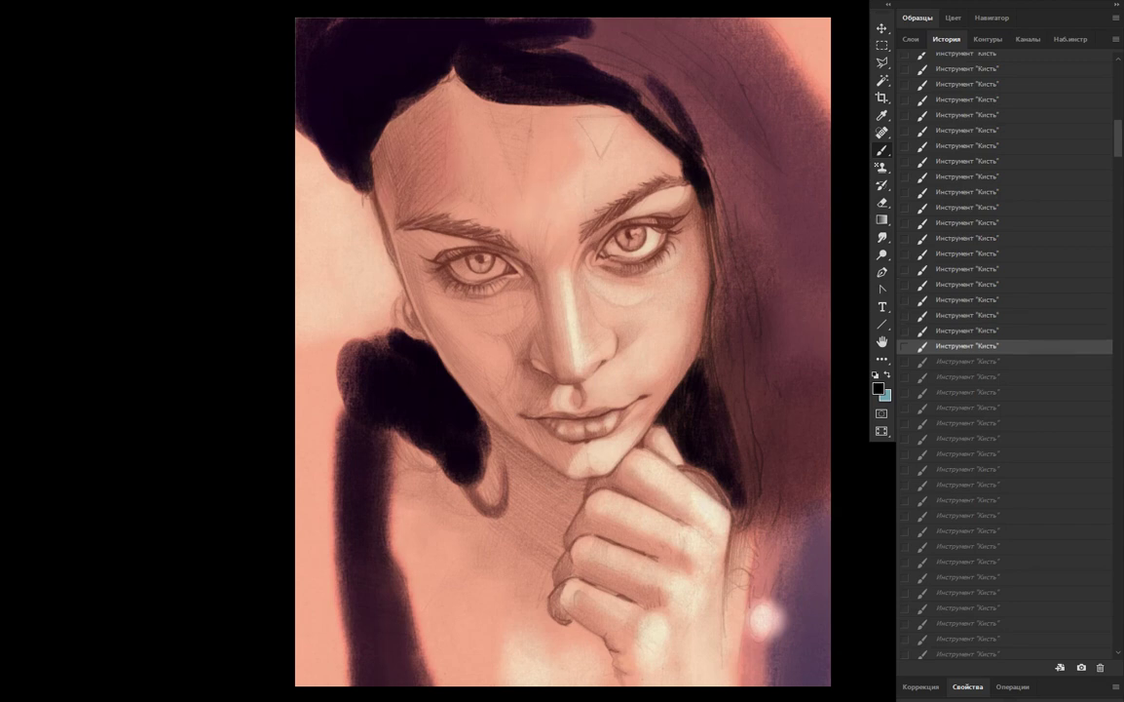
key(ctrl+shift+z)
key(ctrl+shift+z)
key(ctrl+shift+z)
key(ctrl+shift+z)
key(ctrl+shift+z)
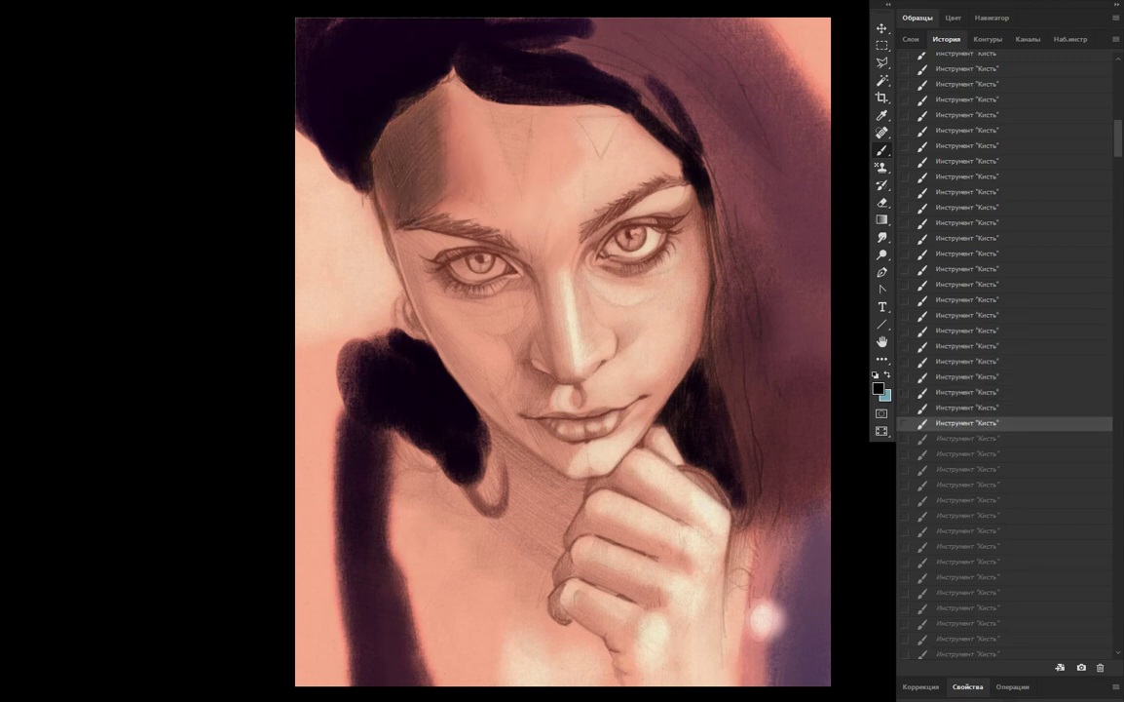
key(ctrl+shift+z)
key(ctrl+shift+z)
key(ctrl+shift+z)
key(ctrl+shift+z)
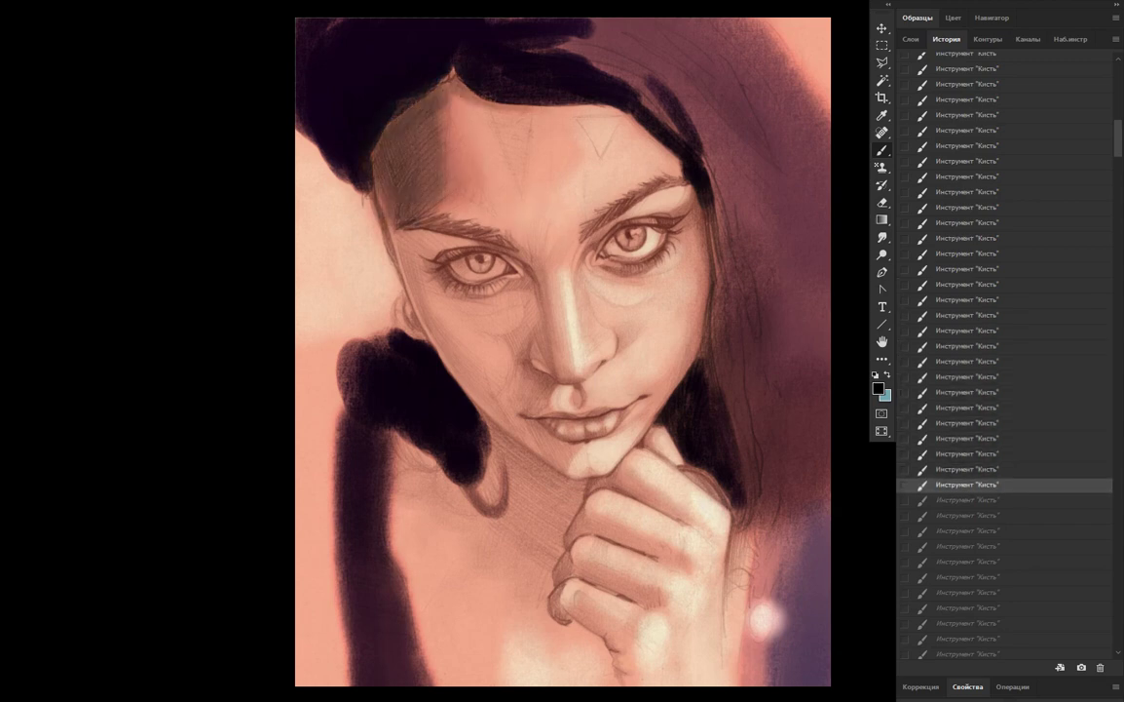
key(ctrl+shift+z)
key(ctrl+shift+z)
key(ctrl+shift+z)
key(ctrl+shift+z)
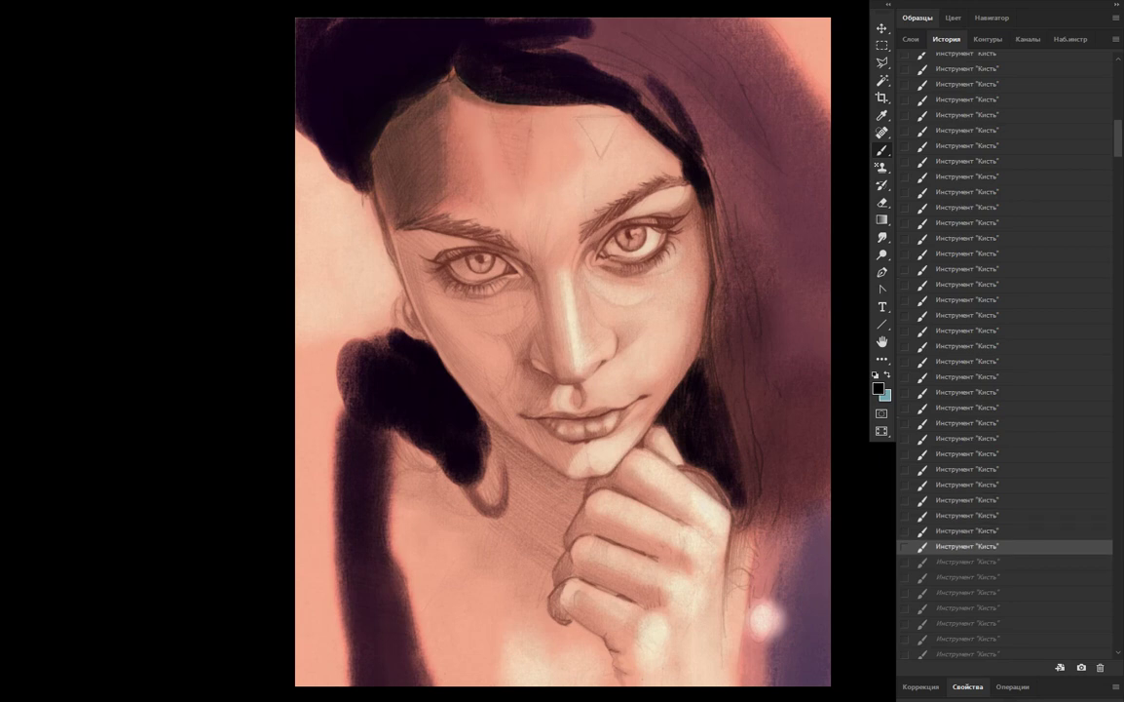
key(ctrl+shift+z)
key(ctrl+shift+z)
key(ctrl+shift+z)
key(ctrl+shift+z)
key(ctrl+shift+z)
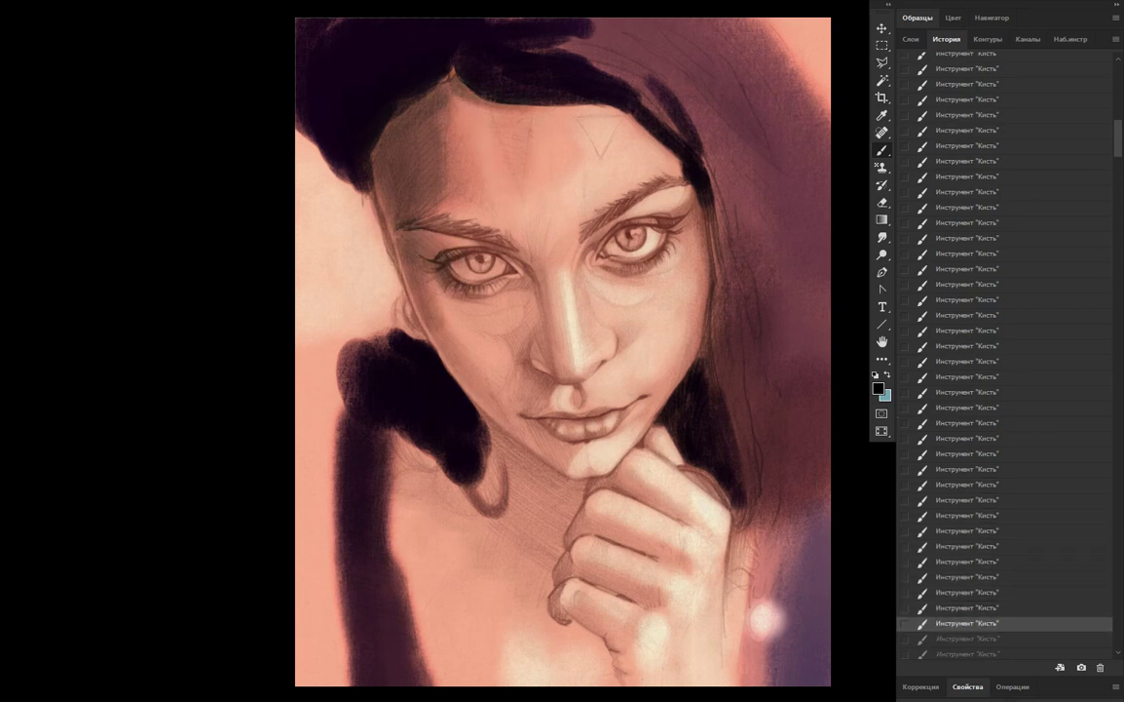
scroll(1003, 351, down, 5)
Redo the strokes darkening the eyebrows and shading around both eyes
key(ctrl+shift+z)
key(ctrl+shift+z)
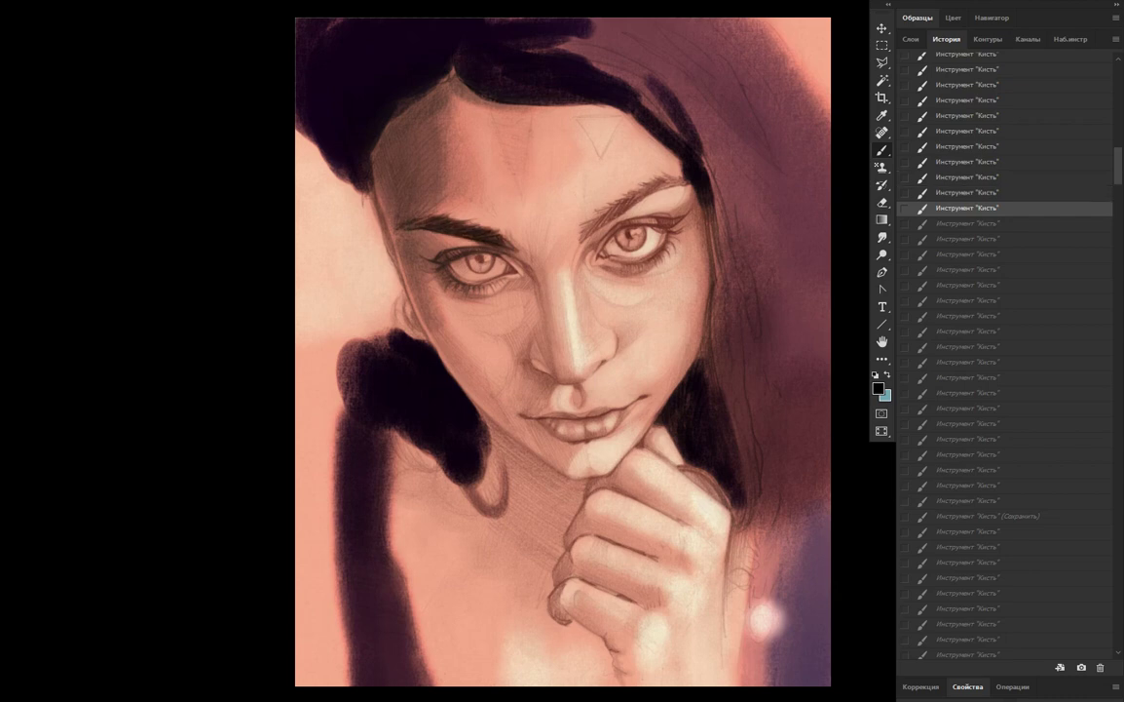
key(ctrl+shift+z)
key(ctrl+shift+z)
key(ctrl+shift+z)
key(ctrl+shift+z)
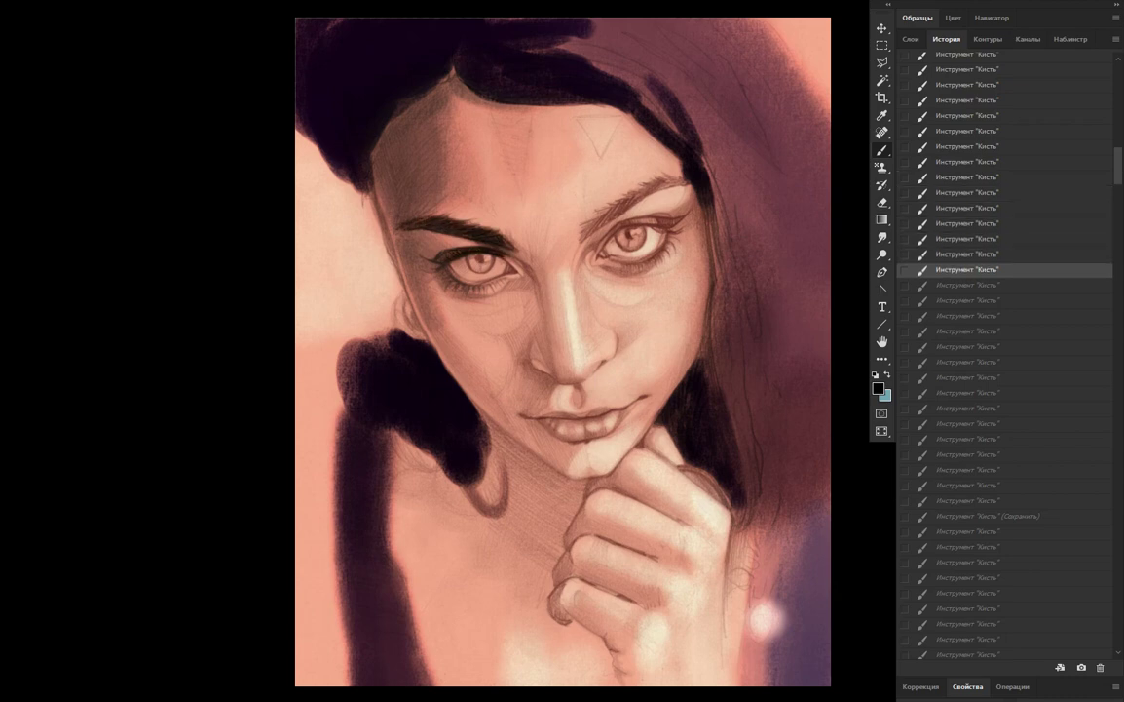
key(ctrl+shift+z)
key(ctrl+shift+z)
key(ctrl+shift+z)
key(ctrl+shift+z)
key(ctrl+shift+z)
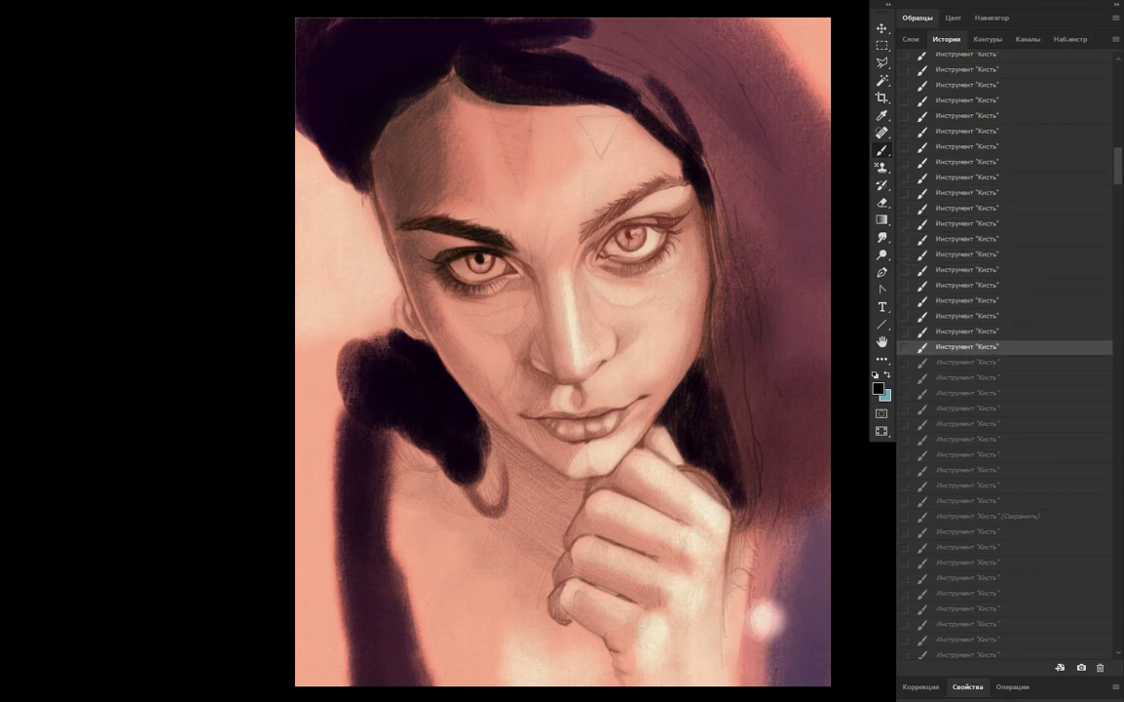
key(ctrl+shift+z)
key(ctrl+shift+z)
key(ctrl+shift+z)
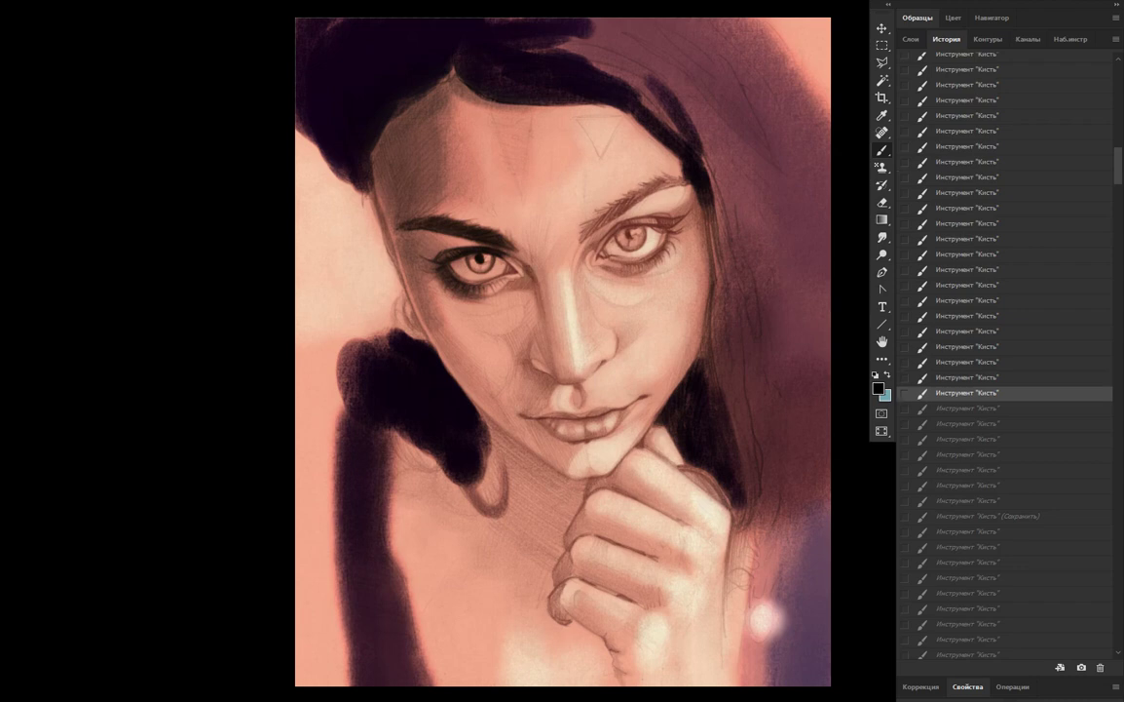
key(ctrl+shift+z)
key(ctrl+shift+z)
key(ctrl+shift+z)
key(ctrl+shift+z)
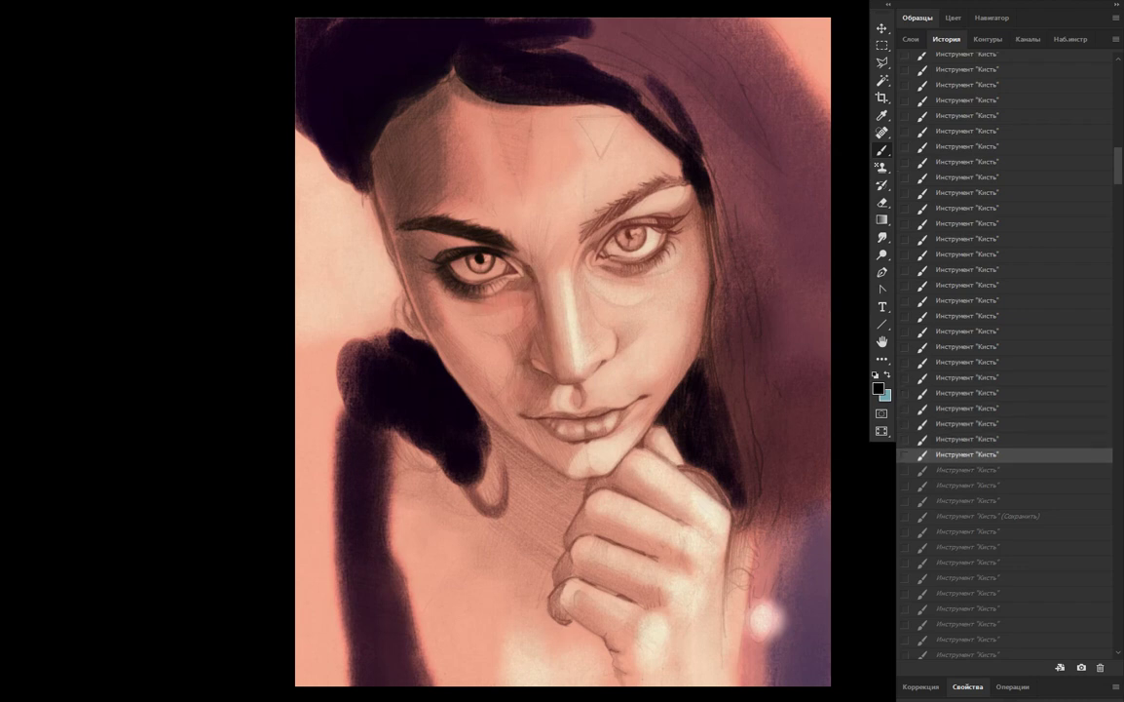
key(ctrl+shift+z)
key(ctrl+shift+z)
key(ctrl+shift+z)
key(ctrl+shift+z)
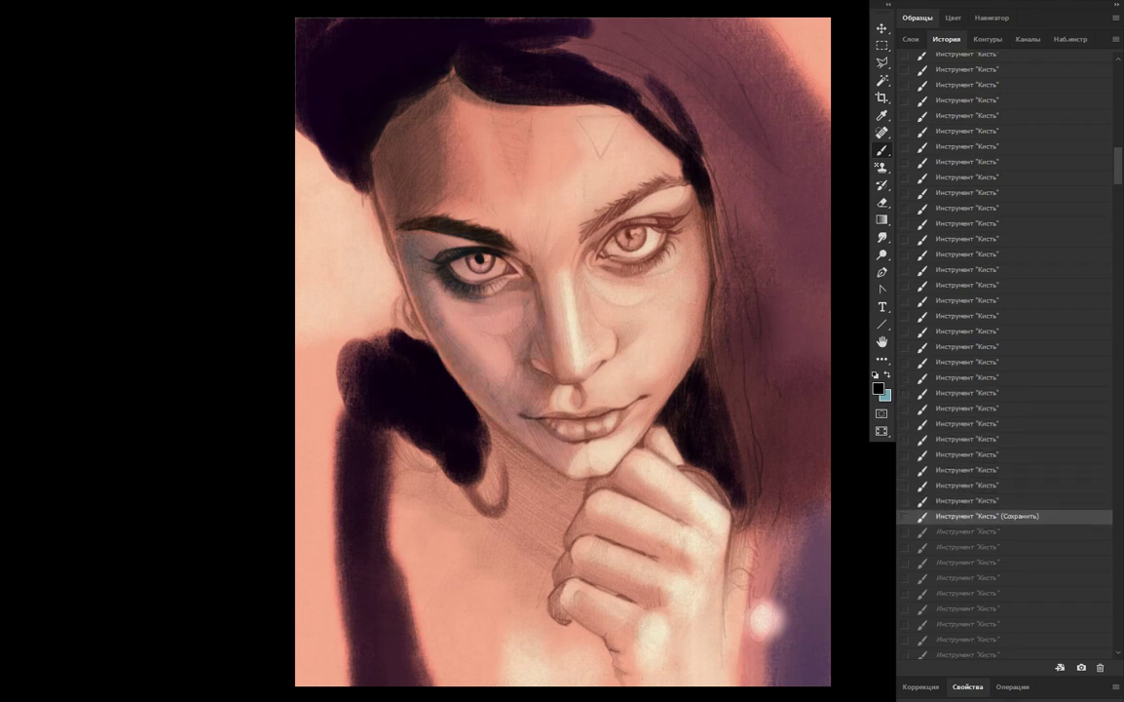
key(ctrl+shift+z)
key(ctrl+shift+z)
key(ctrl+shift+z)
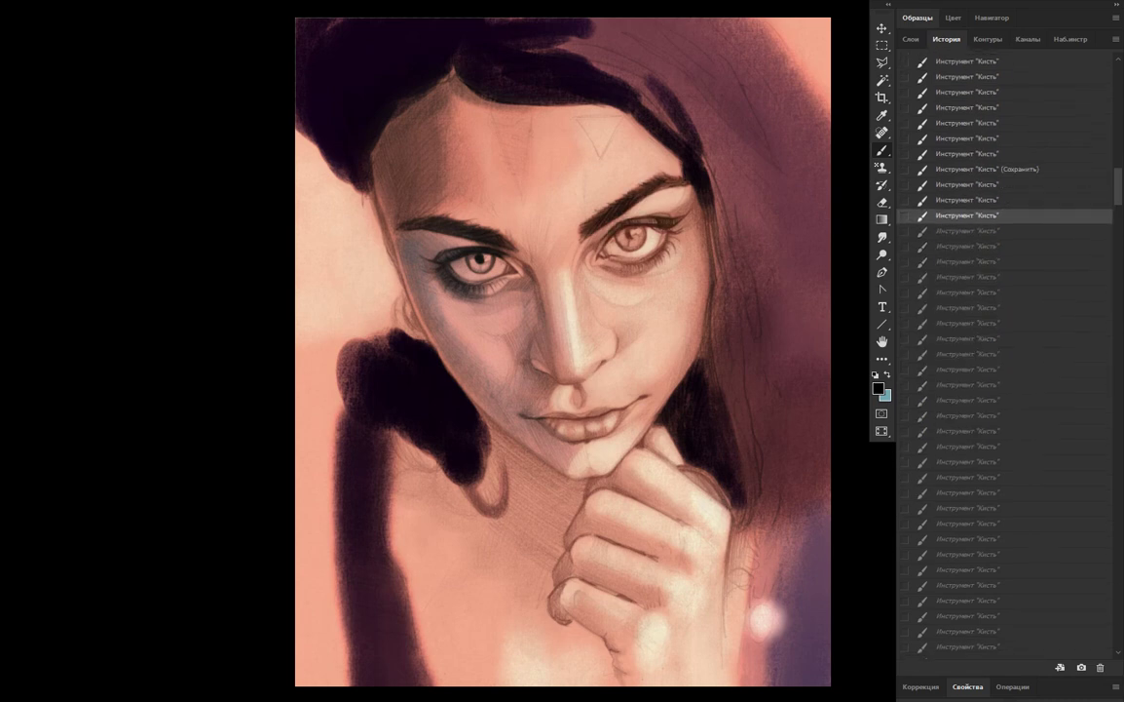
key(ctrl+shift+z)
key(ctrl+shift+z)
key(ctrl+shift+z)
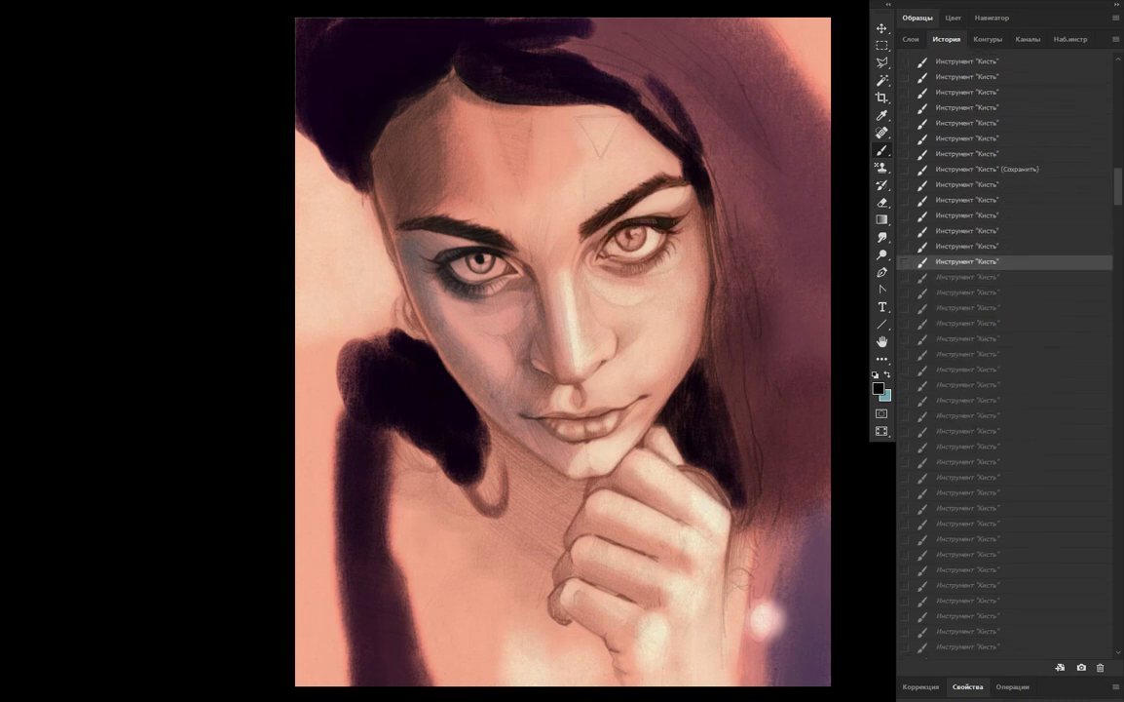
key(ctrl+shift+z)
Redo the strokes that colour both irises blue and add eye detail
key(ctrl+shift+z)
key(ctrl+shift+z)
key(ctrl+shift+z)
key(ctrl+shift+z)
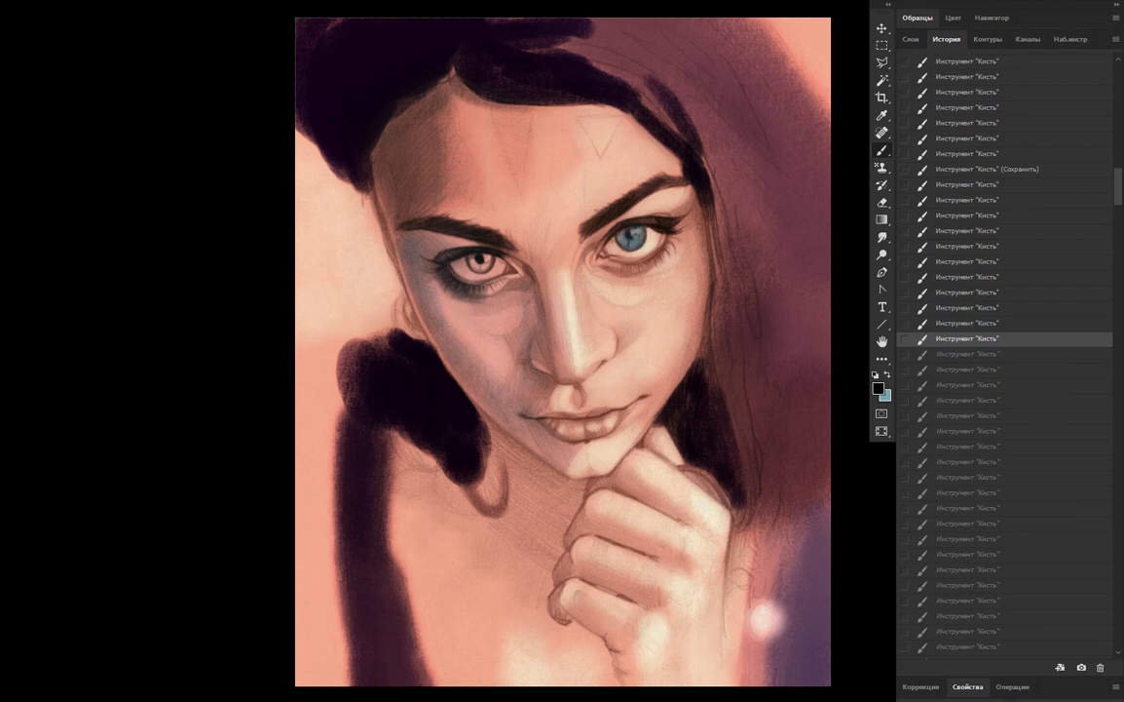
key(ctrl+shift+z)
key(ctrl+shift+z)
key(ctrl+shift+z)
key(ctrl+shift+z)
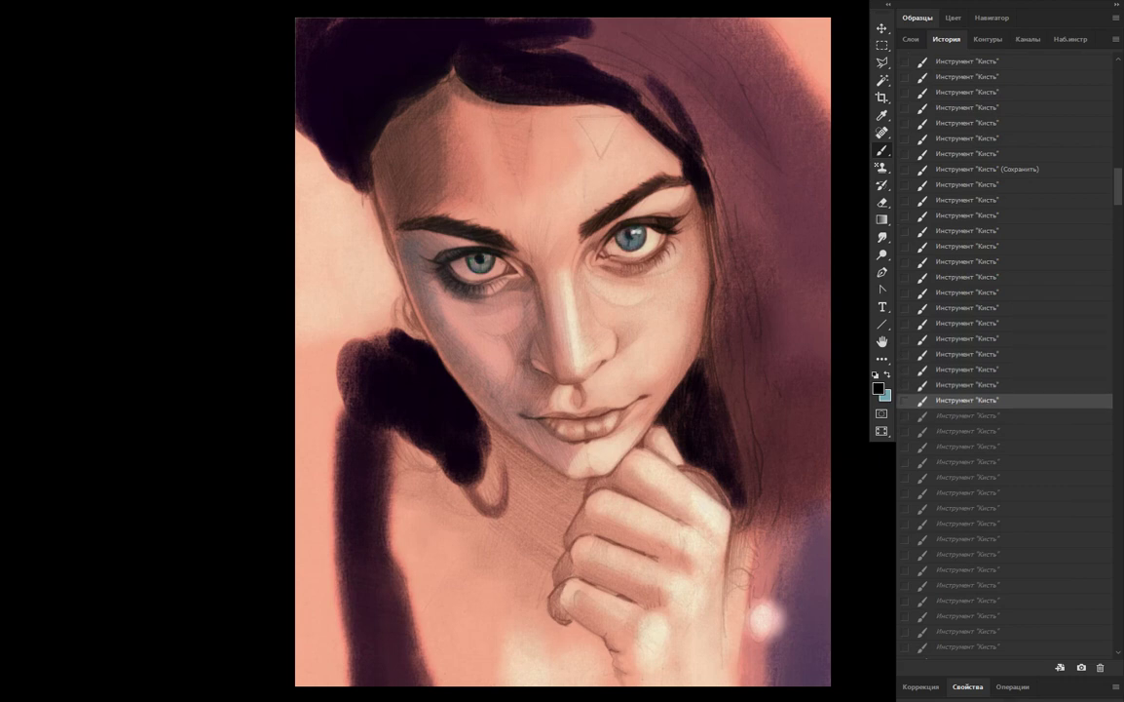
key(ctrl+shift+z)
key(ctrl+shift+z)
key(ctrl+shift+z)
key(ctrl+shift+z)
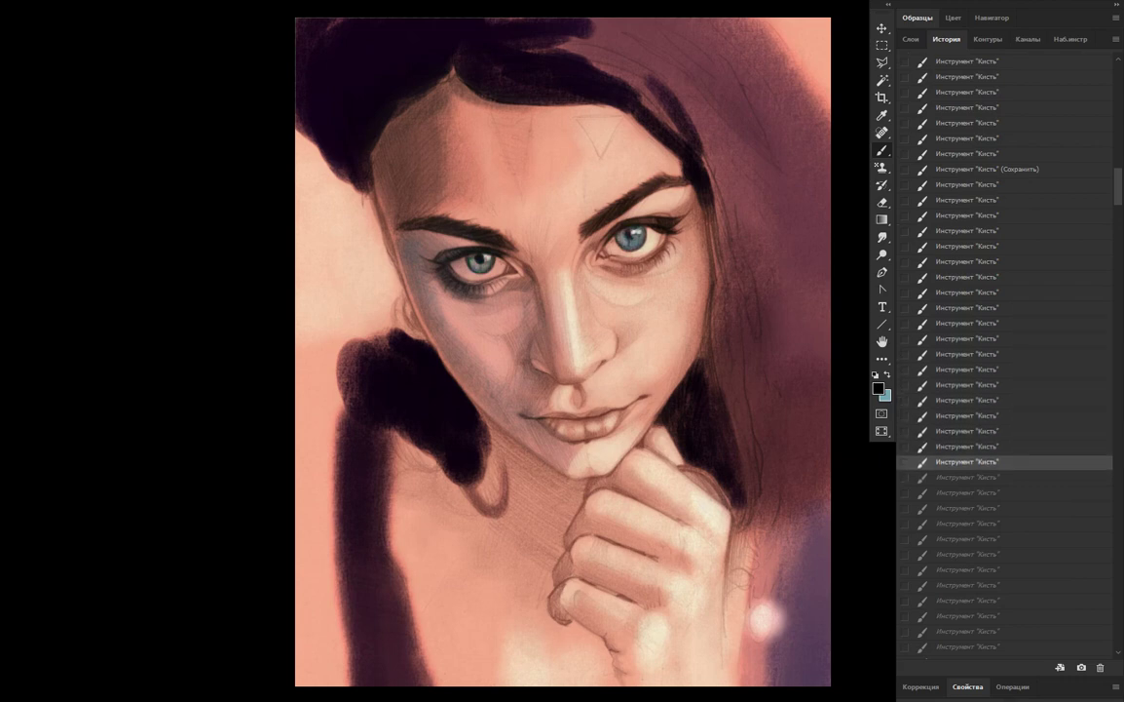
key(ctrl+shift+z)
key(ctrl+shift+z)
key(ctrl+shift+z)
key(ctrl+shift+z)
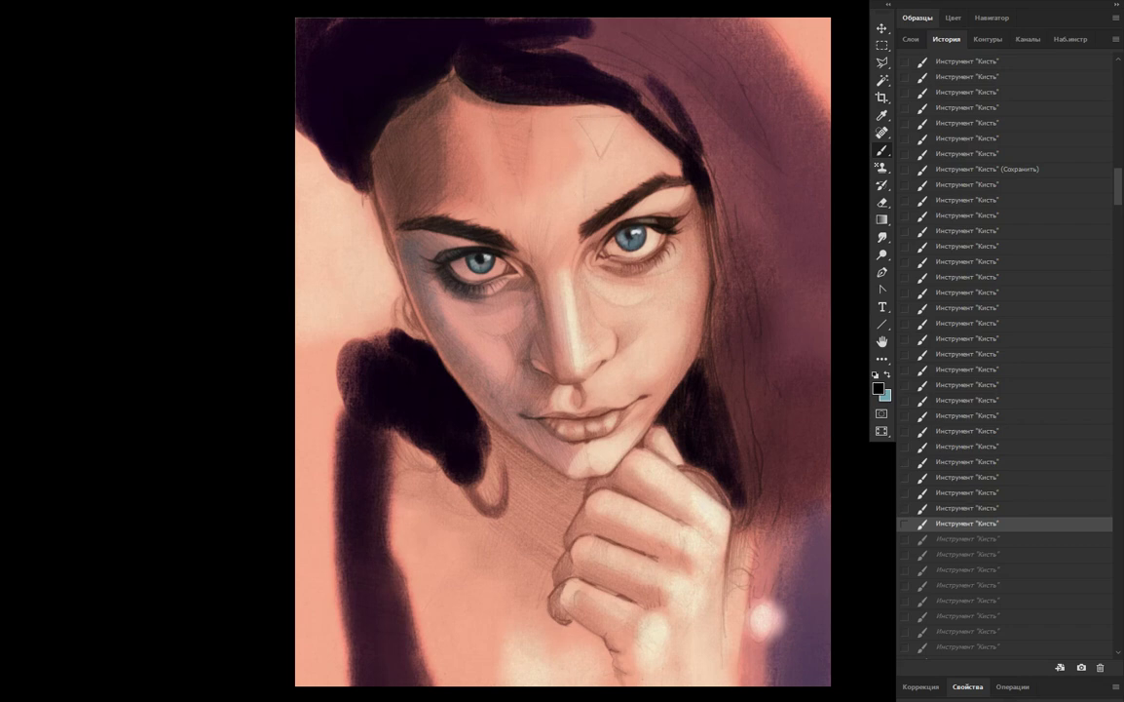
key(ctrl+shift+z)
key(ctrl+shift+z)
key(ctrl+shift+z)
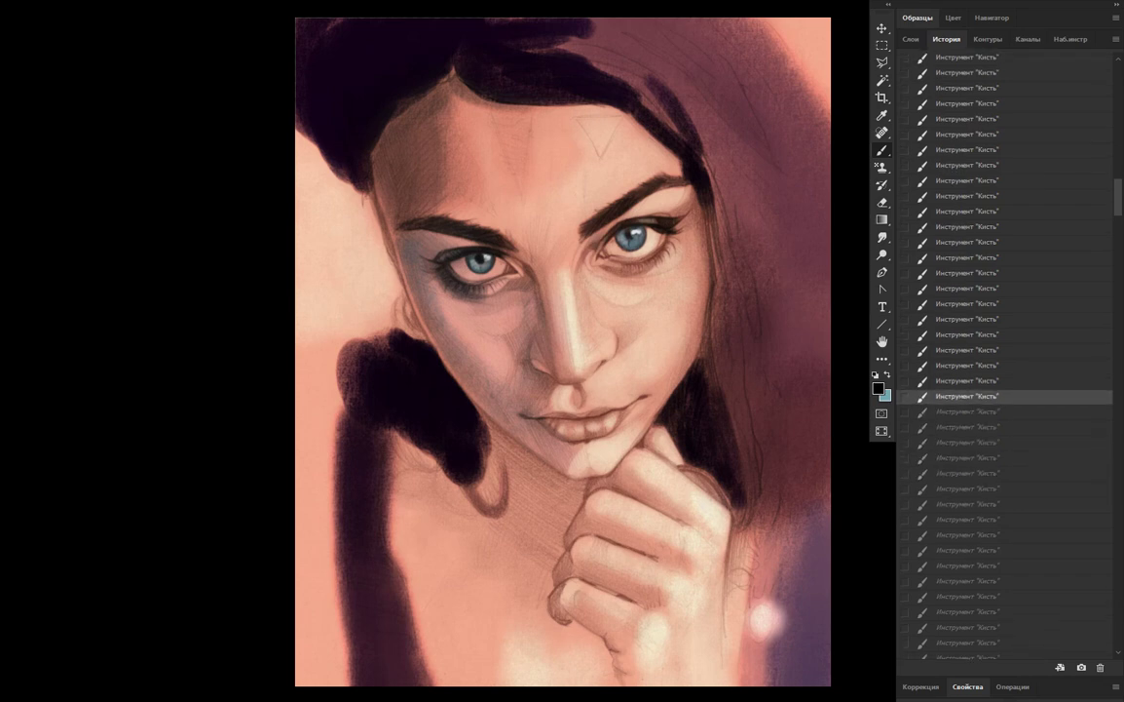
key(ctrl+shift+z)
key(ctrl+shift+z)
key(ctrl+shift+z)
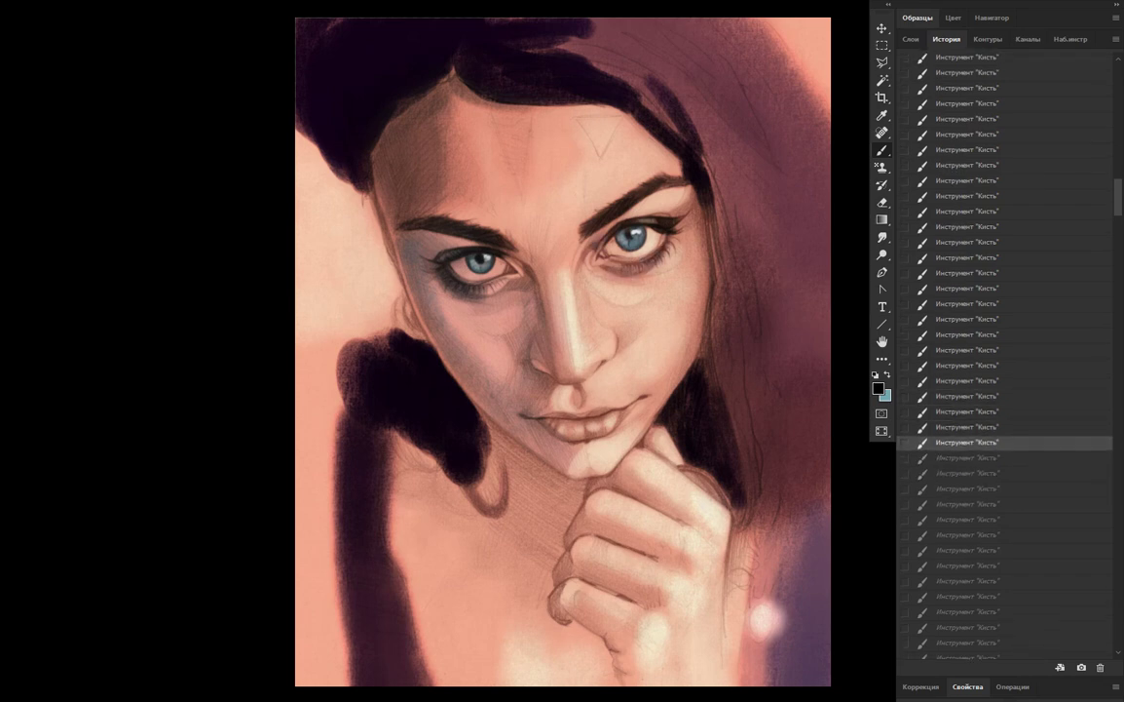
key(ctrl+shift+z)
key(ctrl+shift+z)
key(ctrl+shift+z)
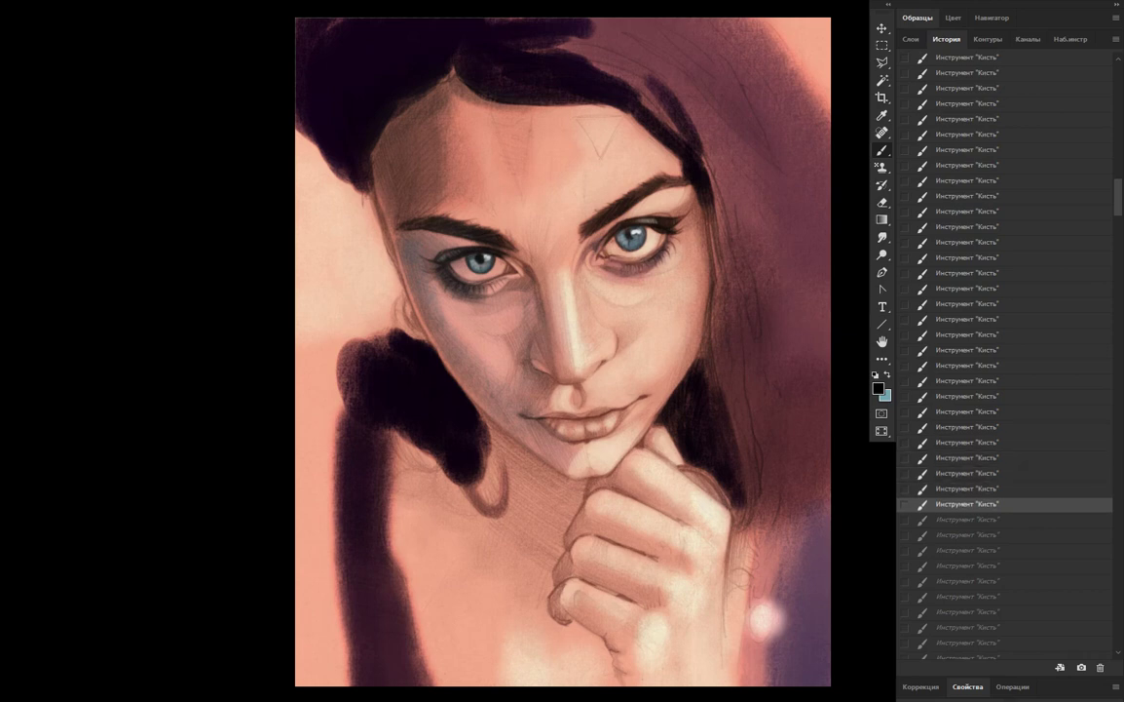
key(ctrl+shift+z)
key(ctrl+shift+z)
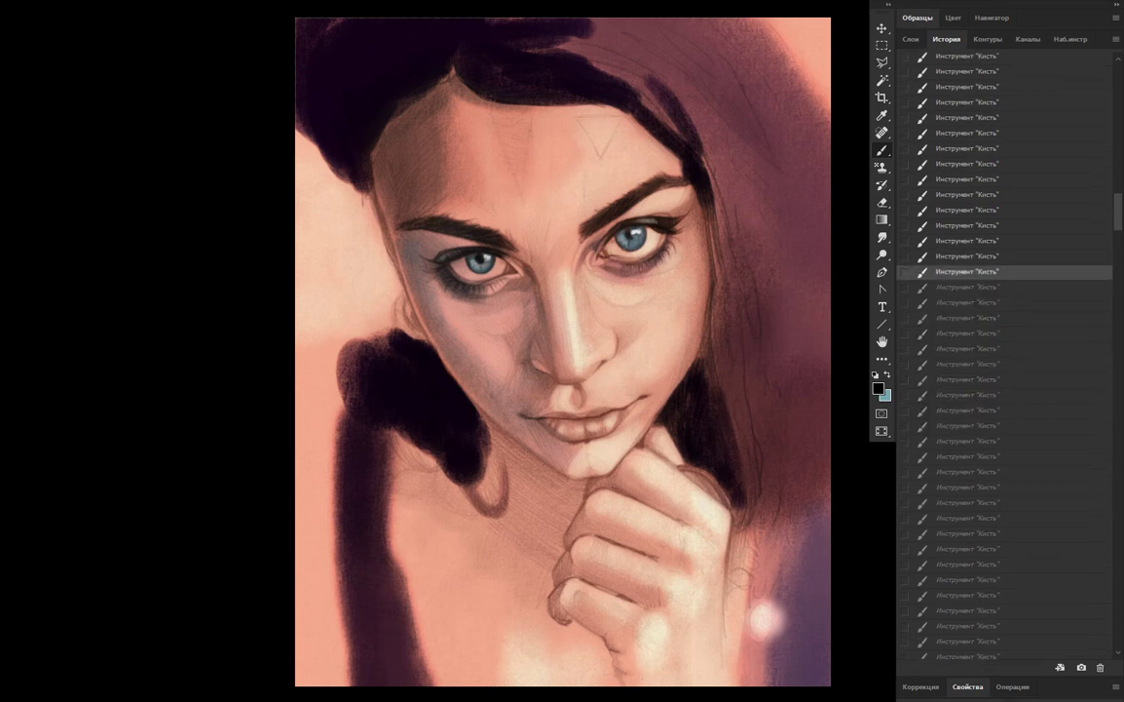
key(ctrl+shift+z)
Restore the small forehead strokes and the eyelid shading
key(ctrl+shift+z)
key(ctrl+shift+z)
key(ctrl+shift+z)
key(ctrl+shift+z)
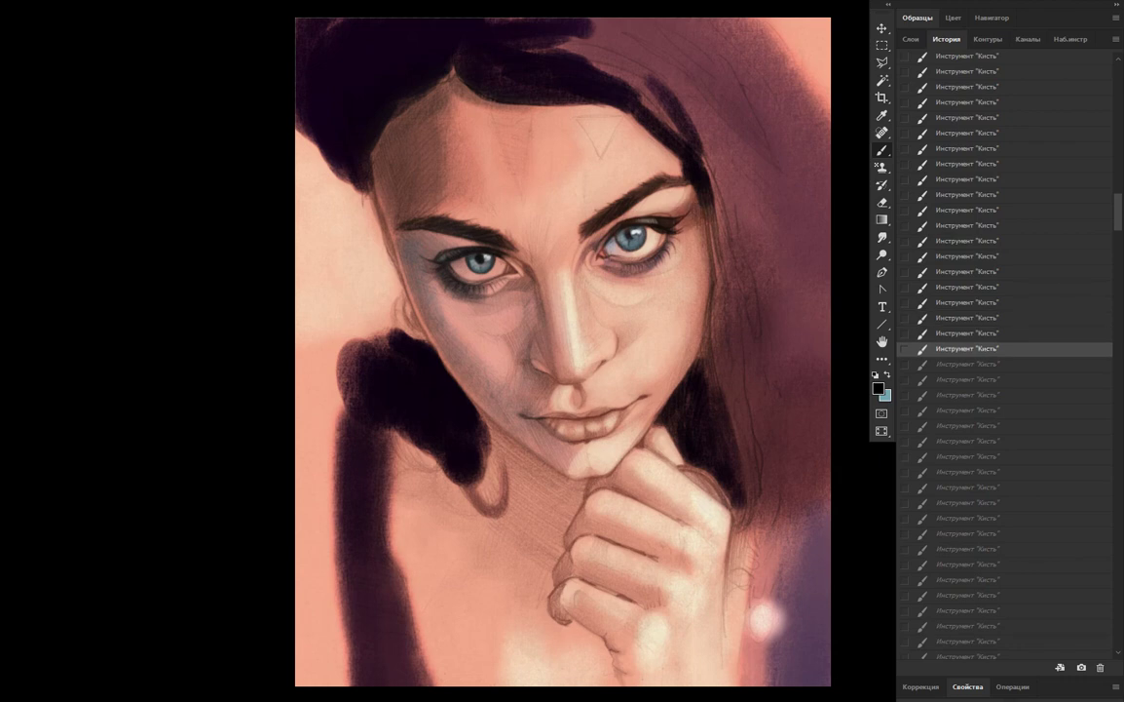
key(ctrl+shift+z)
key(ctrl+shift+z)
key(ctrl+shift+z)
key(ctrl+shift+z)
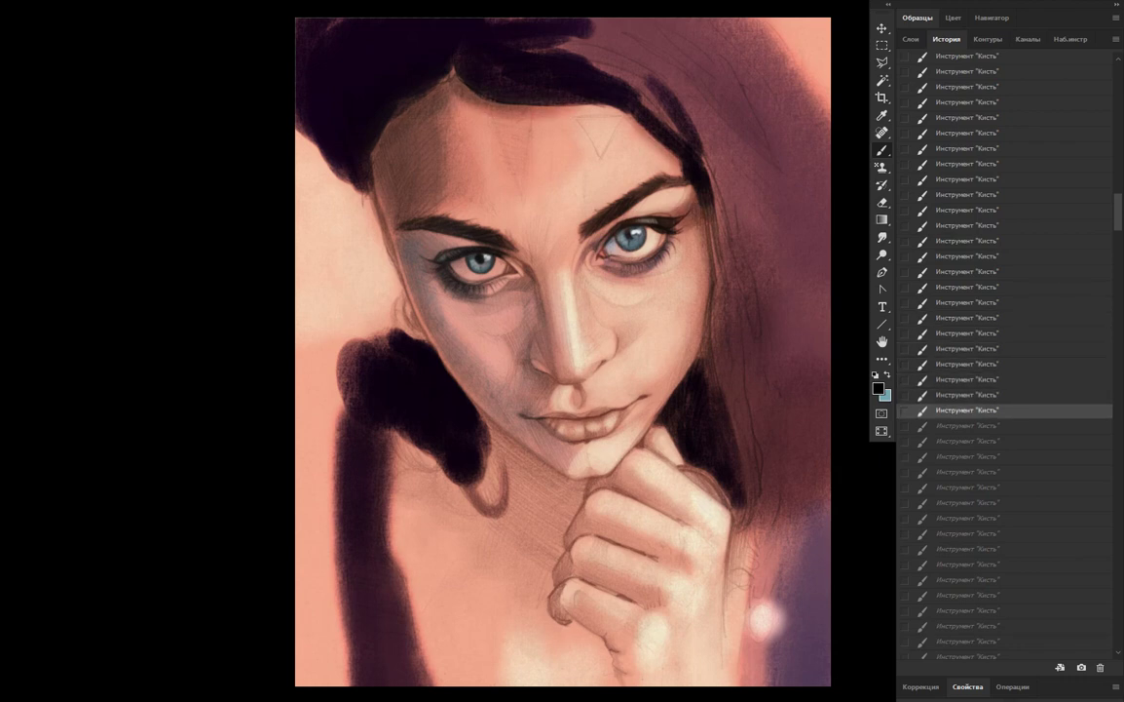
key(ctrl+shift+z)
key(ctrl+shift+z)
key(ctrl+shift+z)
key(ctrl+shift+z)
key(ctrl+shift+z)
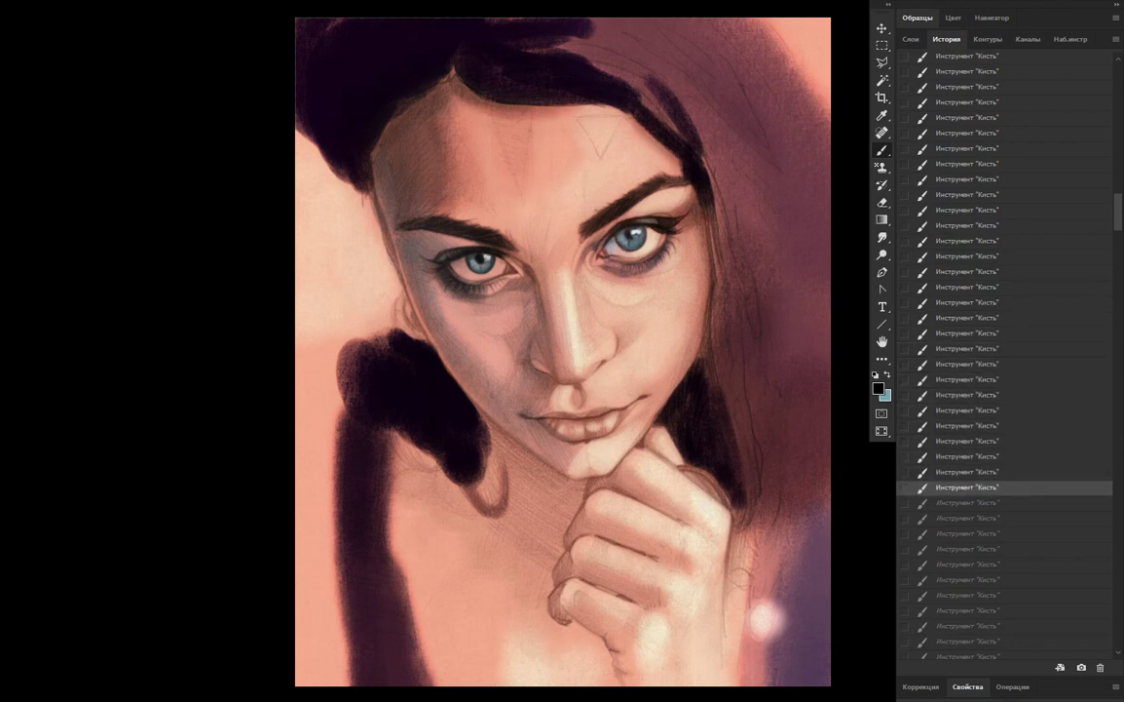
key(ctrl+shift+z)
key(ctrl+shift+z)
key(ctrl+shift+z)
key(ctrl+shift+z)
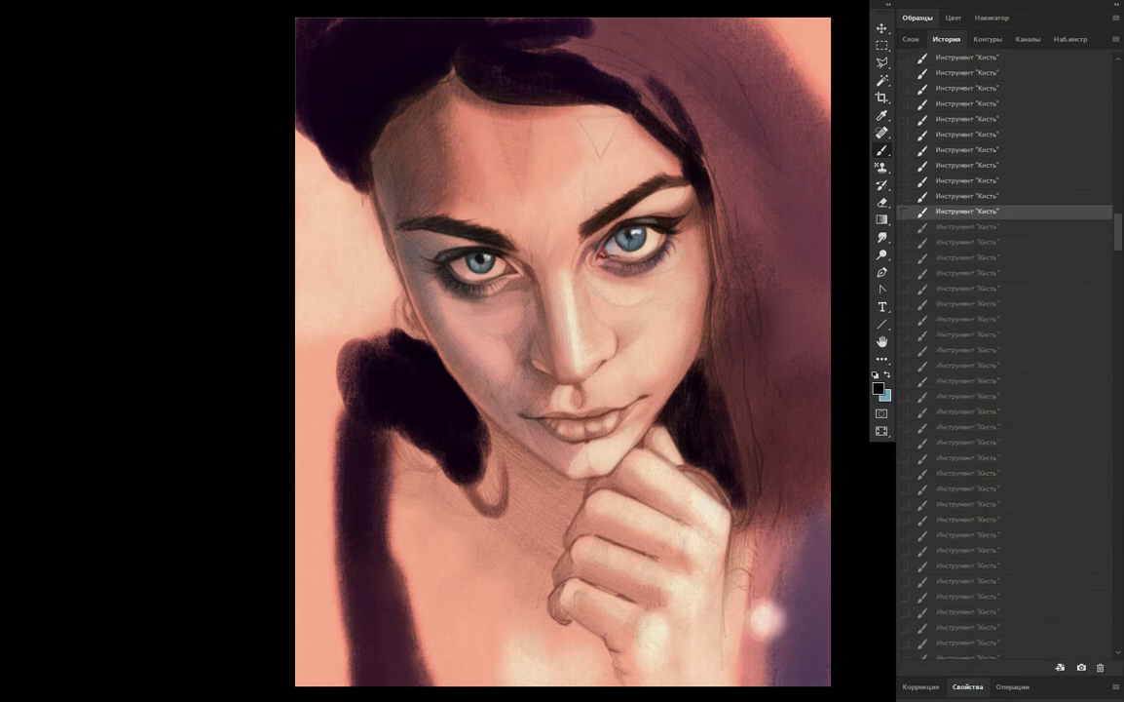
key(ctrl+shift+z)
key(ctrl+shift+z)
key(ctrl+shift+z)
key(ctrl+shift+z)
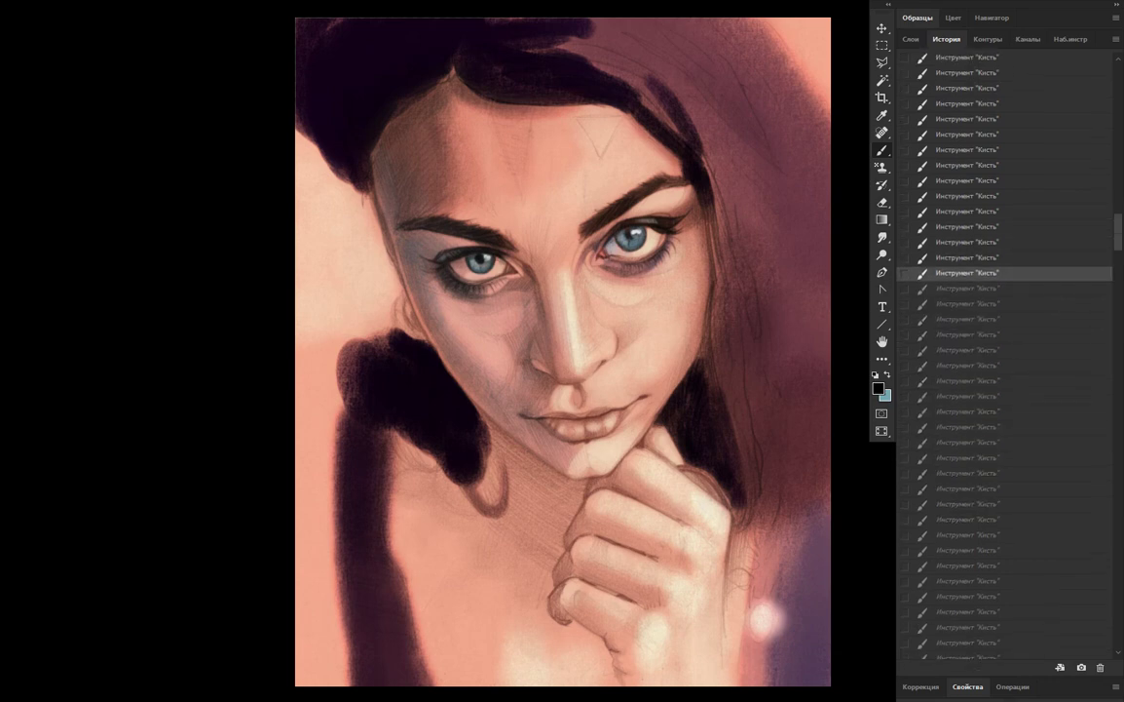
key(ctrl+shift+z)
key(ctrl+shift+z)
key(ctrl+shift+z)
key(ctrl+shift+z)
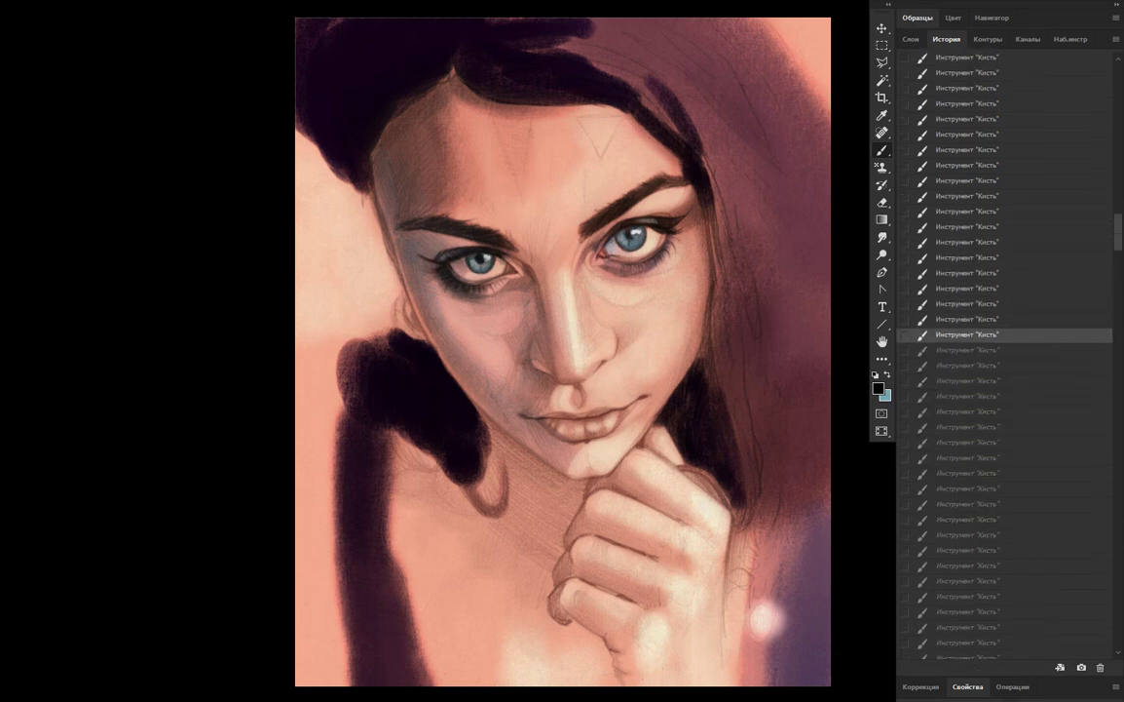
key(ctrl+shift+z)
key(ctrl+shift+z)
key(ctrl+shift+z)
key(ctrl+shift+z)
key(ctrl+shift+z)
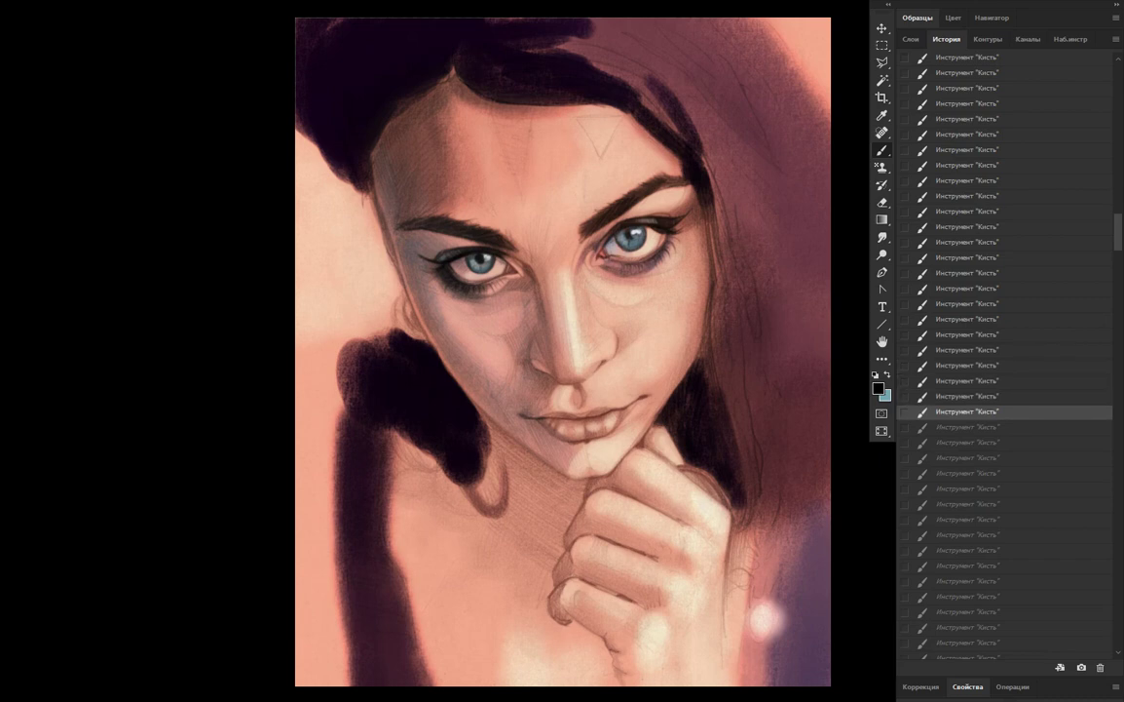
key(ctrl+shift+z)
Replay the remaining eye refinements and lip shading strokes
key(ctrl+shift+z)
key(ctrl+shift+z)
key(ctrl+shift+z)
key(ctrl+shift+z)
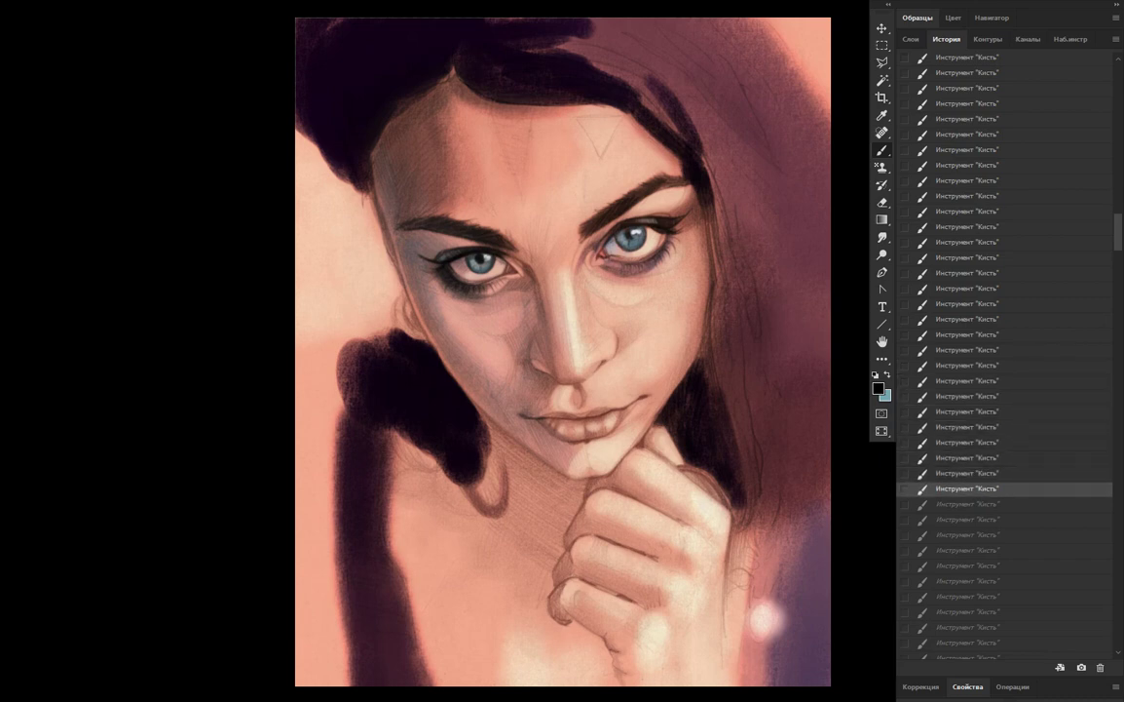
key(ctrl+shift+z)
key(ctrl+shift+z)
key(ctrl+shift+z)
key(ctrl+shift+z)
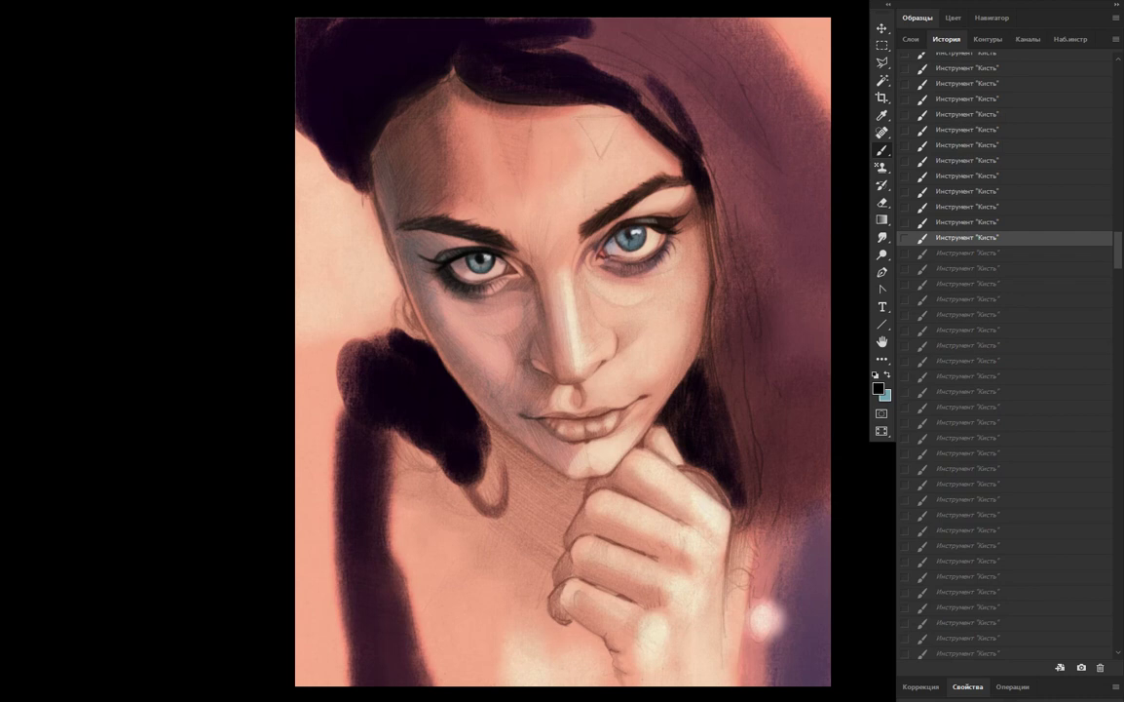
key(ctrl+shift+z)
key(ctrl+shift+z)
key(ctrl+shift+z)
key(ctrl+shift+z)
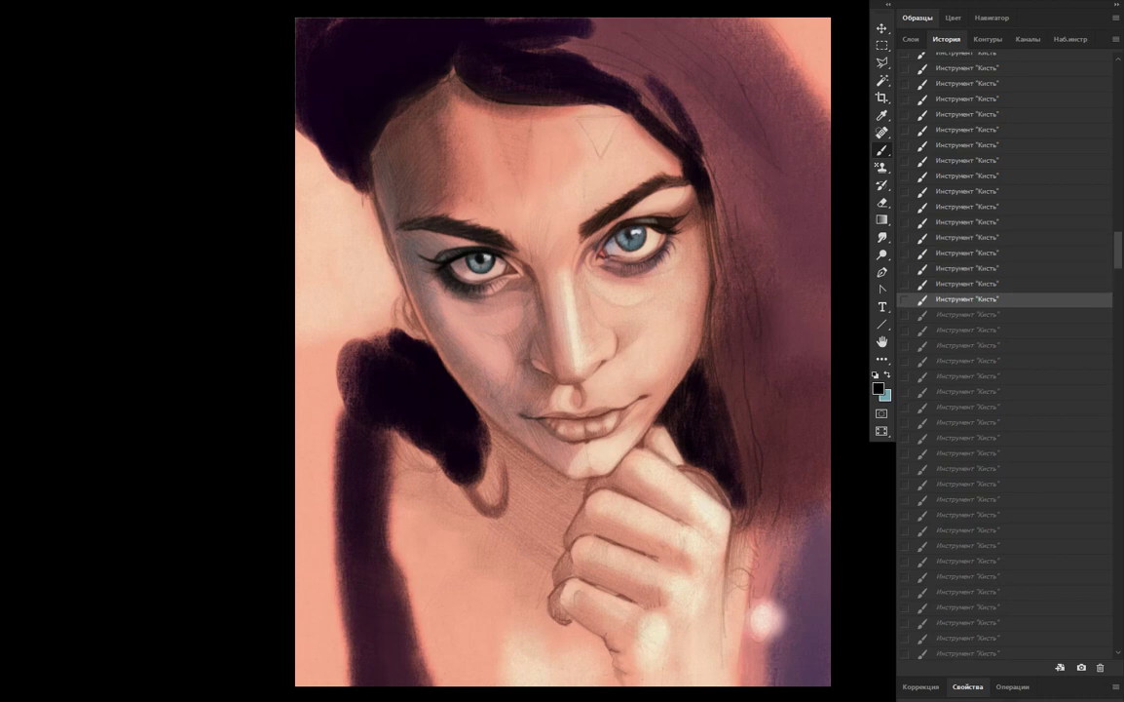
key(ctrl+shift+z)
key(ctrl+shift+z)
key(ctrl+shift+z)
key(ctrl+shift+z)
key(ctrl+shift+z)
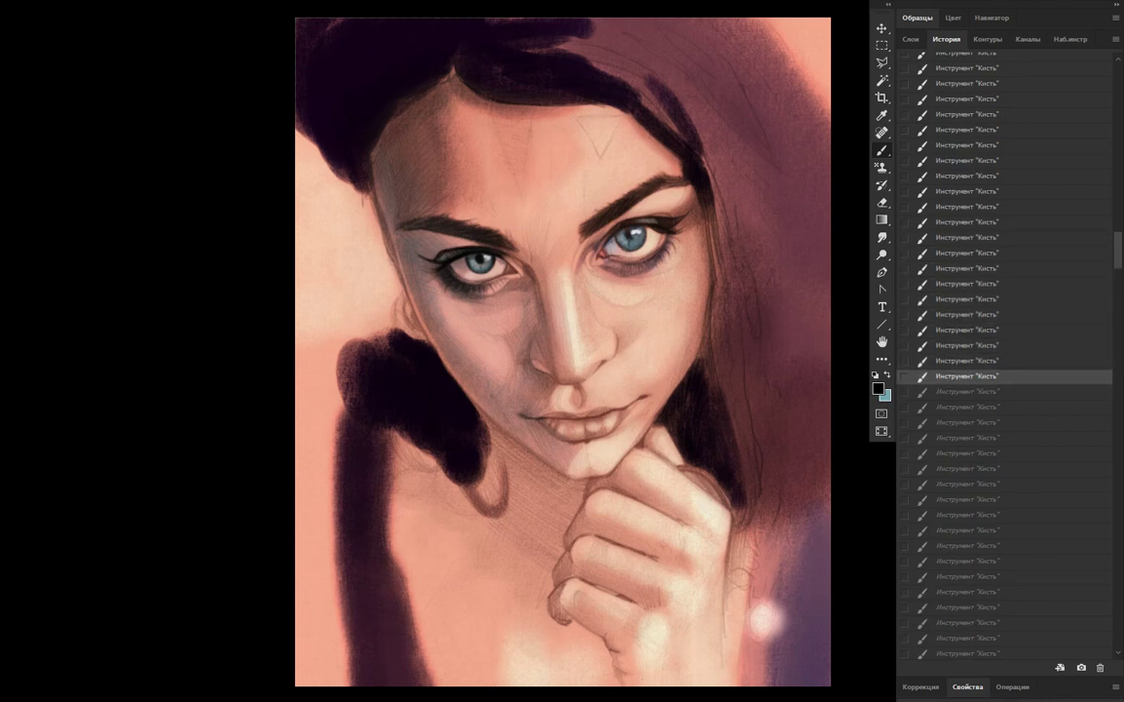
key(ctrl+shift+z)
key(ctrl+shift+z)
key(ctrl+shift+z)
key(ctrl+shift+z)
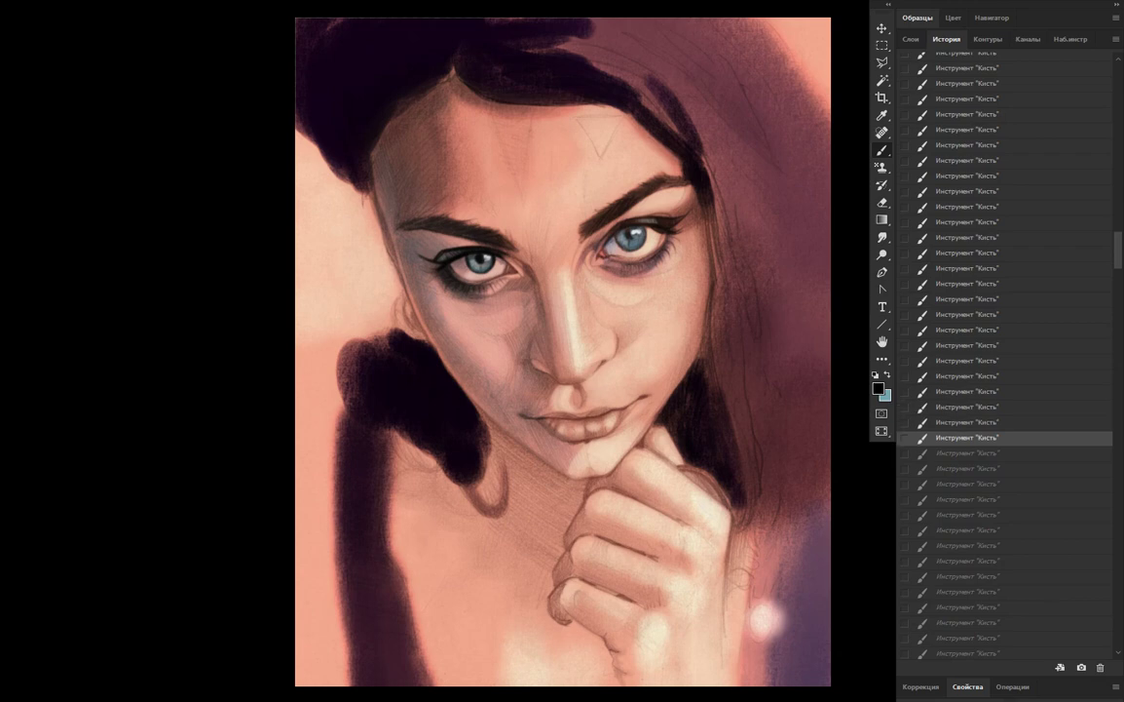
key(ctrl+shift+z)
key(ctrl+shift+z)
key(ctrl+shift+z)
key(ctrl+shift+z)
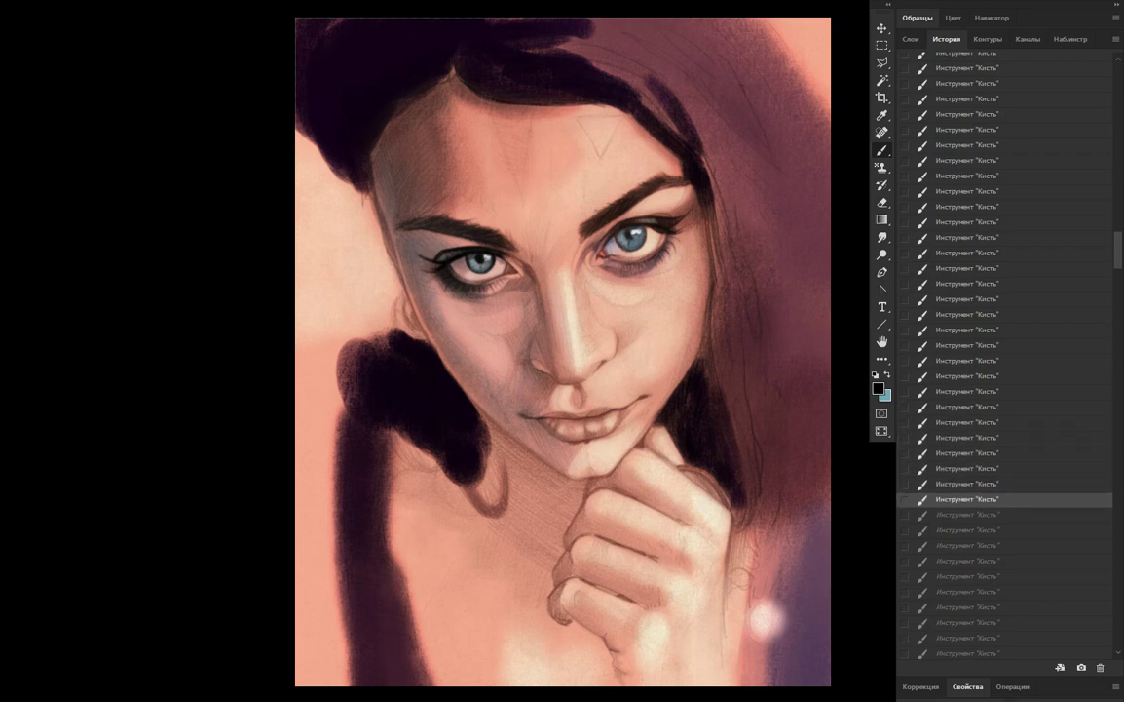
key(ctrl+shift+z)
key(ctrl+shift+z)
key(ctrl+shift+z)
key(ctrl+shift+z)
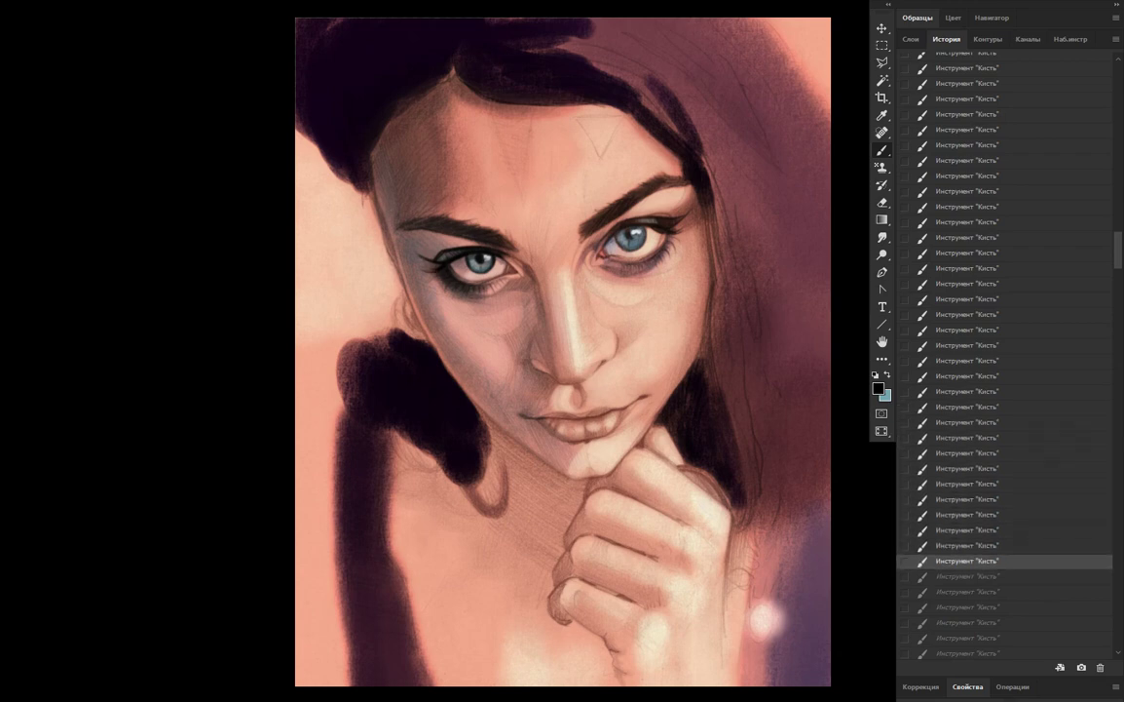
key(ctrl+shift+z)
Redo the next brush strokes blending peach into the left background
scroll(1003, 351, down, 3)
scroll(1004, 351, down, 5)
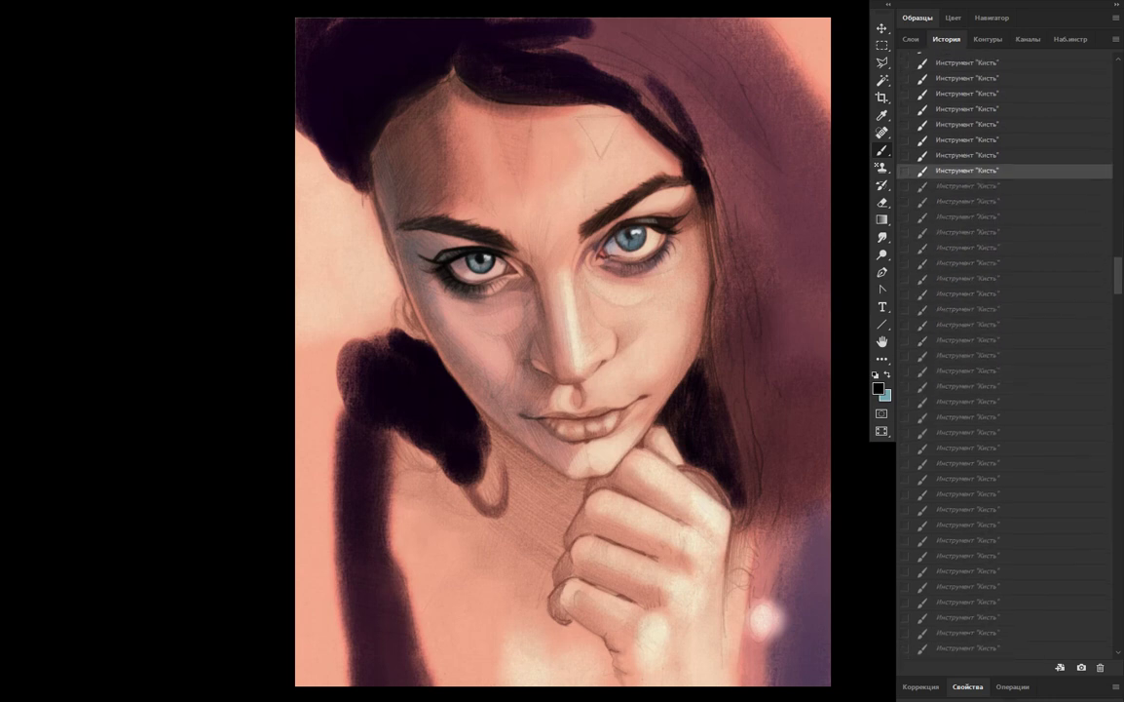
key(ctrl+shift+z)
key(ctrl+shift+z)
key(ctrl+shift+z)
key(ctrl+shift+z)
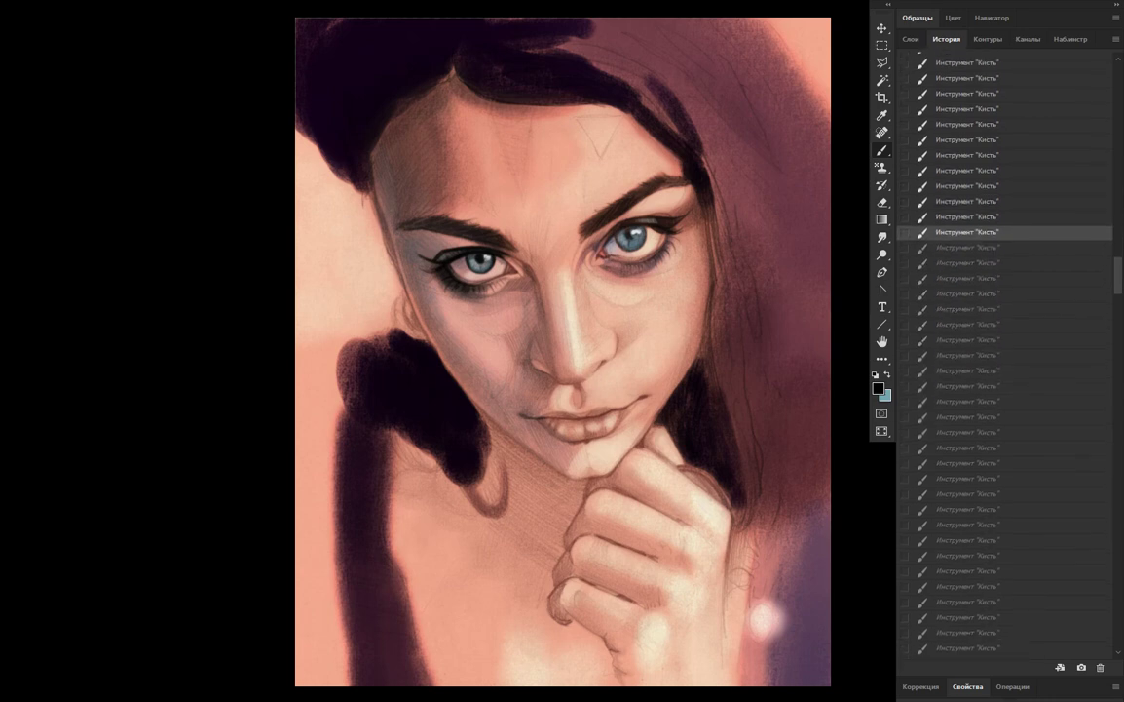
key(ctrl+shift+z)
key(ctrl+shift+z)
key(ctrl+shift+z)
key(ctrl+shift+z)
key(ctrl+shift+z)
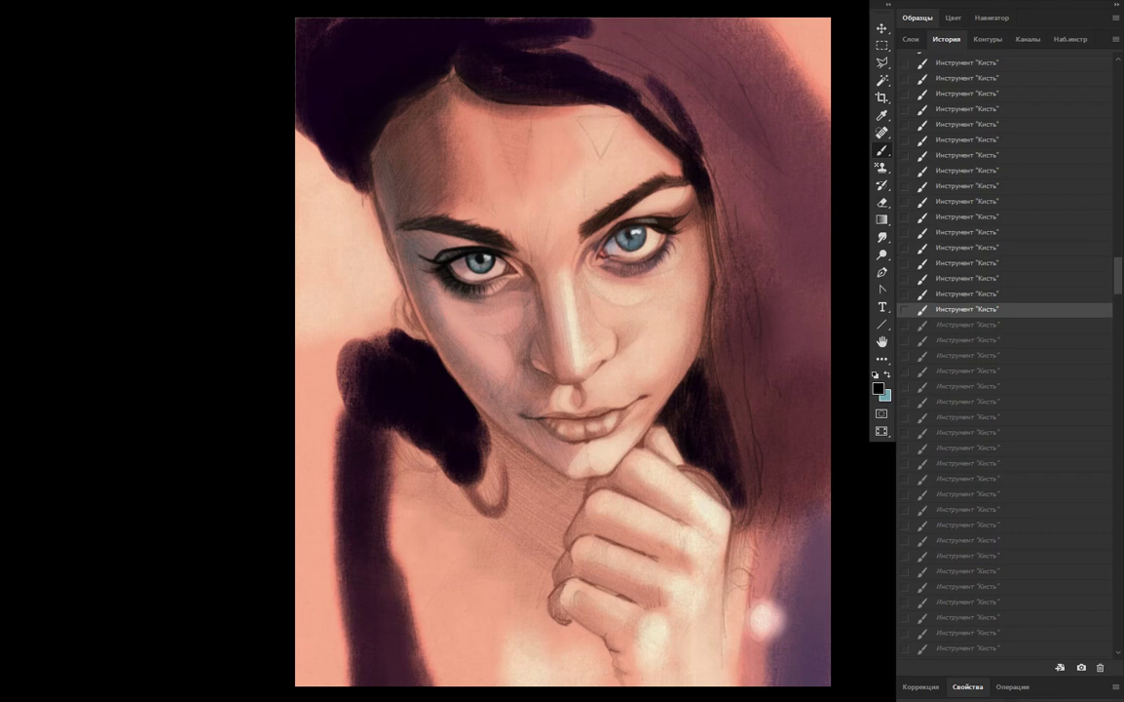
key(ctrl+shift+z)
key(ctrl+shift+z)
key(ctrl+shift+z)
key(ctrl+shift+z)
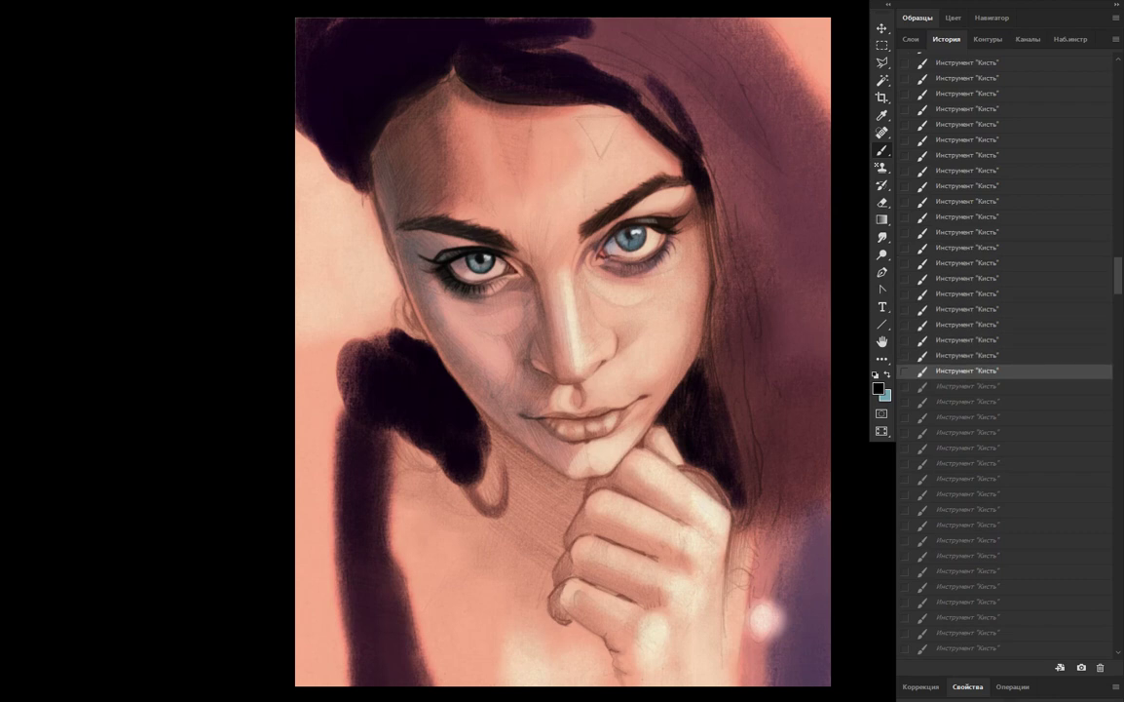
key(ctrl+shift+z)
key(ctrl+shift+z)
Continue redoing strokes that lighten the neck and shoulder area
key(ctrl+shift+z)
key(ctrl+shift+z)
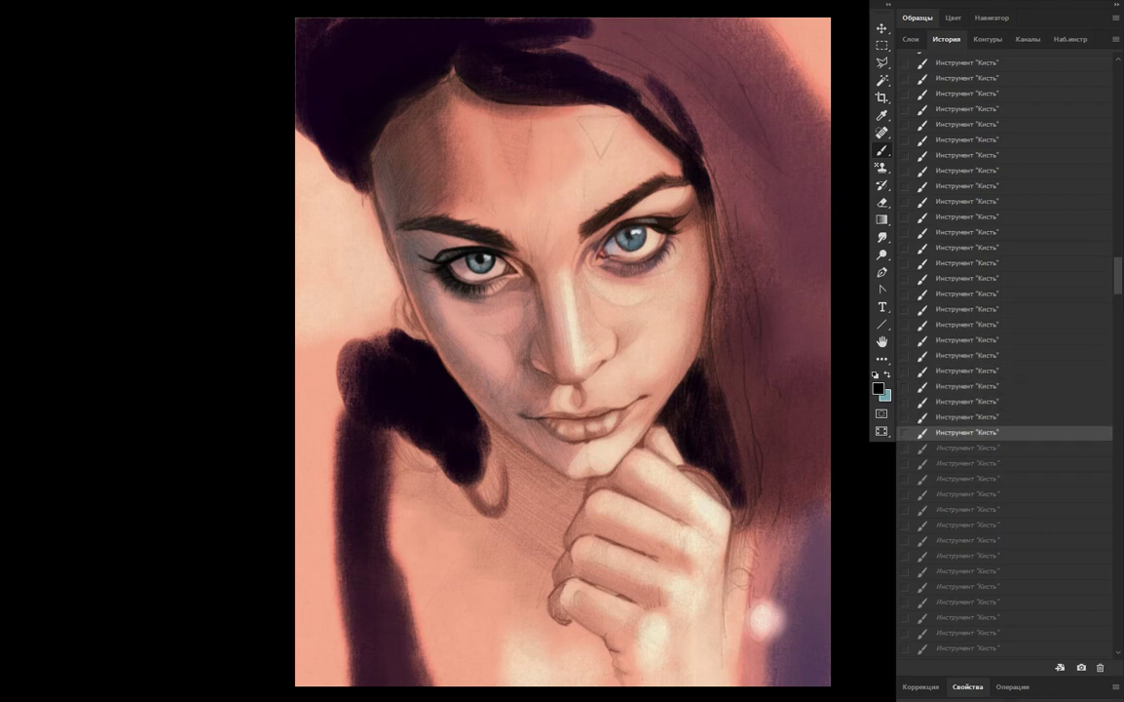
key(ctrl+shift+z)
key(ctrl+shift+z)
key(ctrl+shift+z)
scroll(1003, 351, down, 5)
key(ctrl+shift+z)
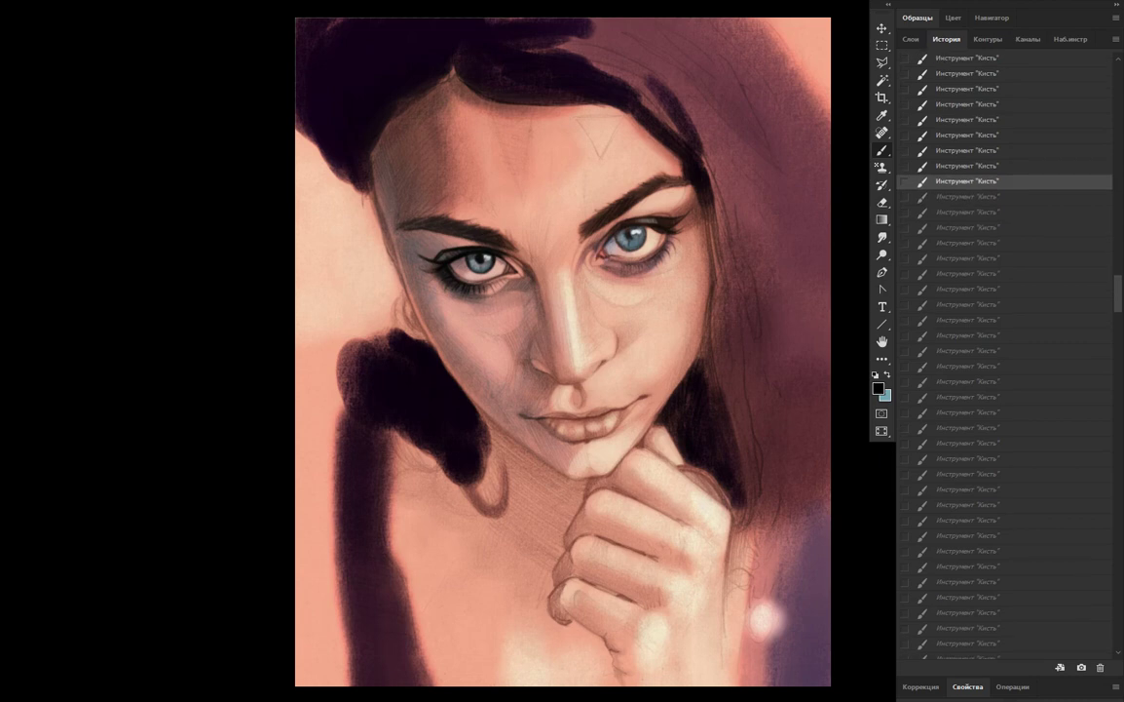
key(ctrl+shift+z)
key(ctrl+shift+z)
key(ctrl+shift+z)
key(ctrl+shift+z)
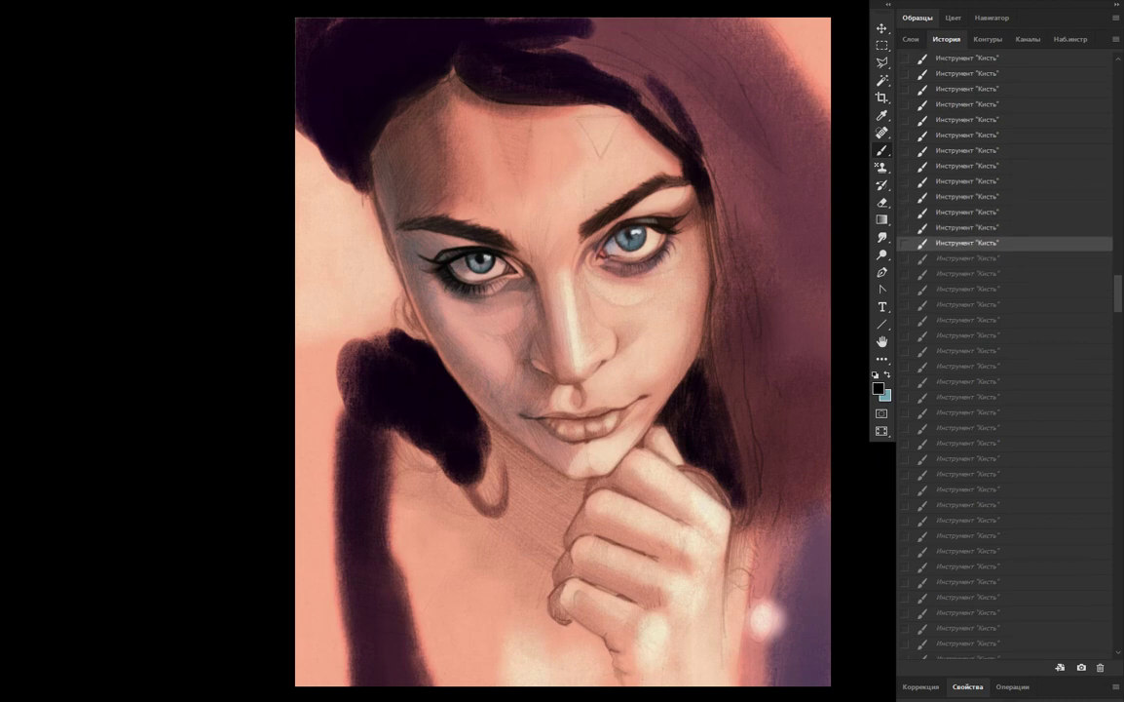
key(ctrl+shift+z)
key(ctrl+shift+z)
key(ctrl+shift+z)
key(ctrl+shift+z)
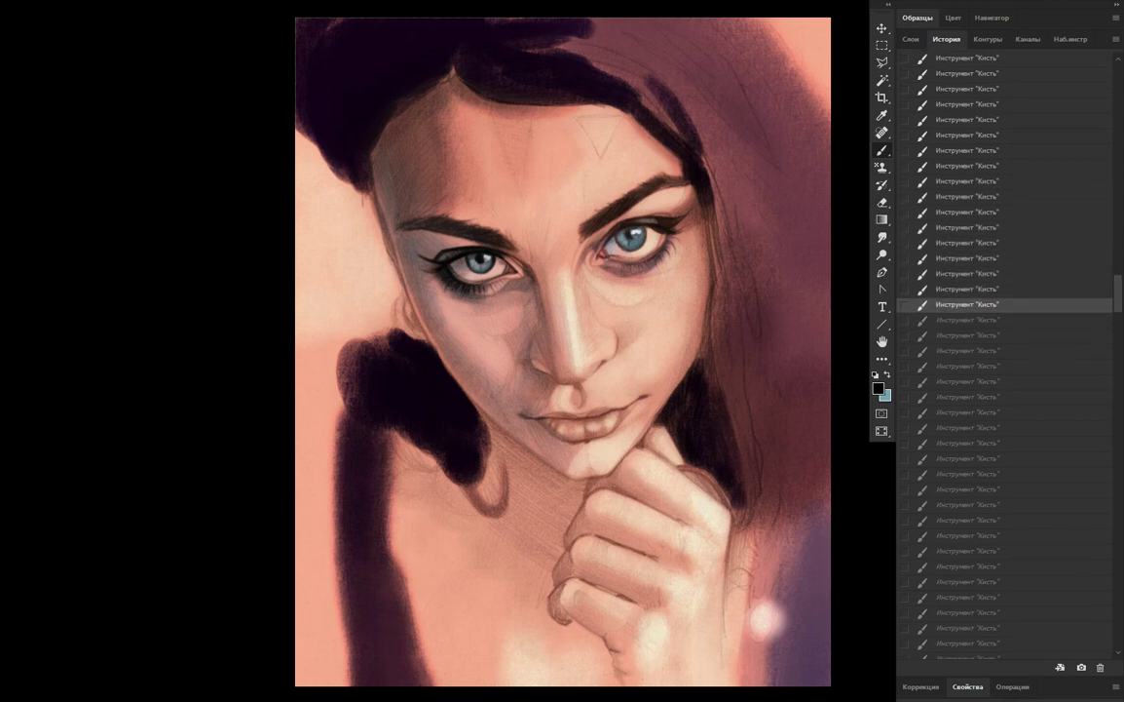
key(ctrl+shift+z)
key(ctrl+shift+z)
key(ctrl+shift+z)
key(ctrl+shift+z)
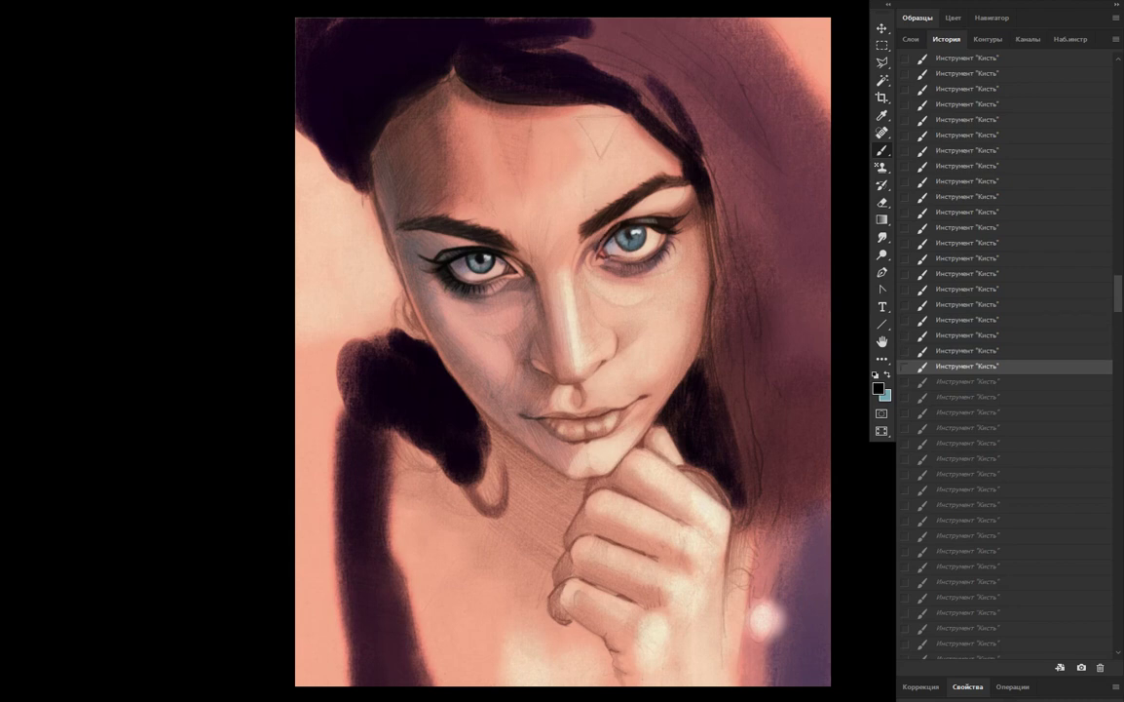
key(ctrl+shift+z)
key(ctrl+shift+z)
key(ctrl+shift+z)
key(ctrl+shift+z)
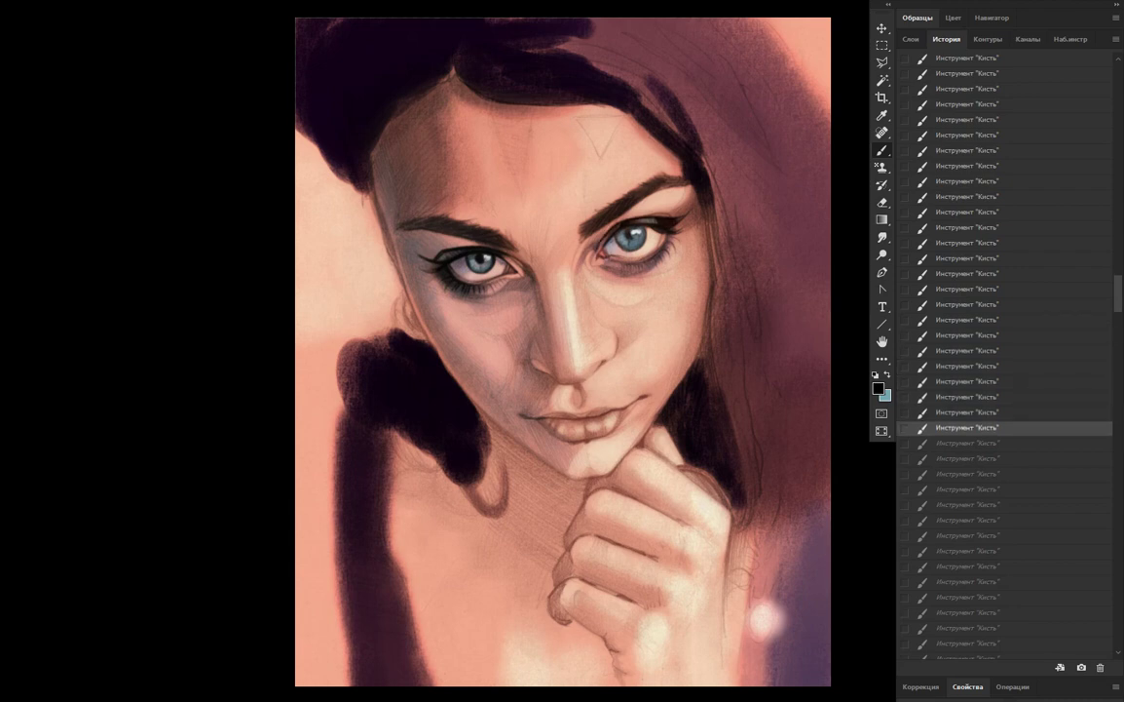
key(ctrl+shift+z)
Redo the next seven brush states, refining shading across the face
key(ctrl+shift+z)
key(ctrl+shift+z)
key(ctrl+shift+z)
key(ctrl+shift+z)
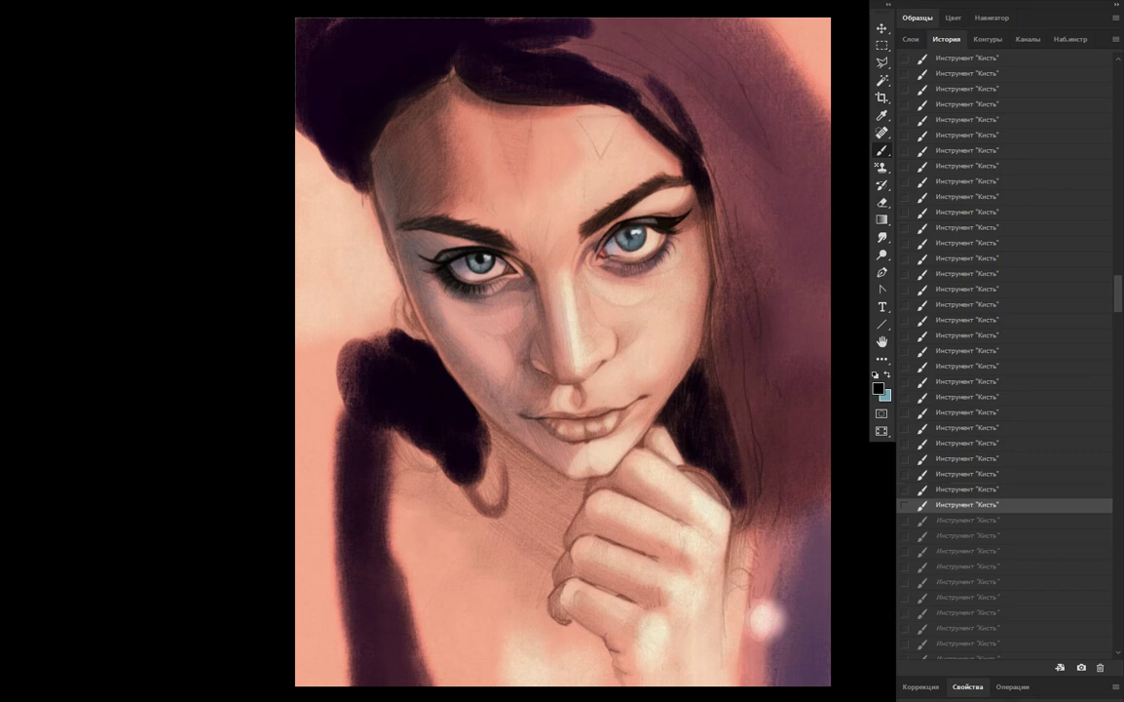
key(ctrl+shift+z)
key(ctrl+shift+z)
key(ctrl+shift+z)
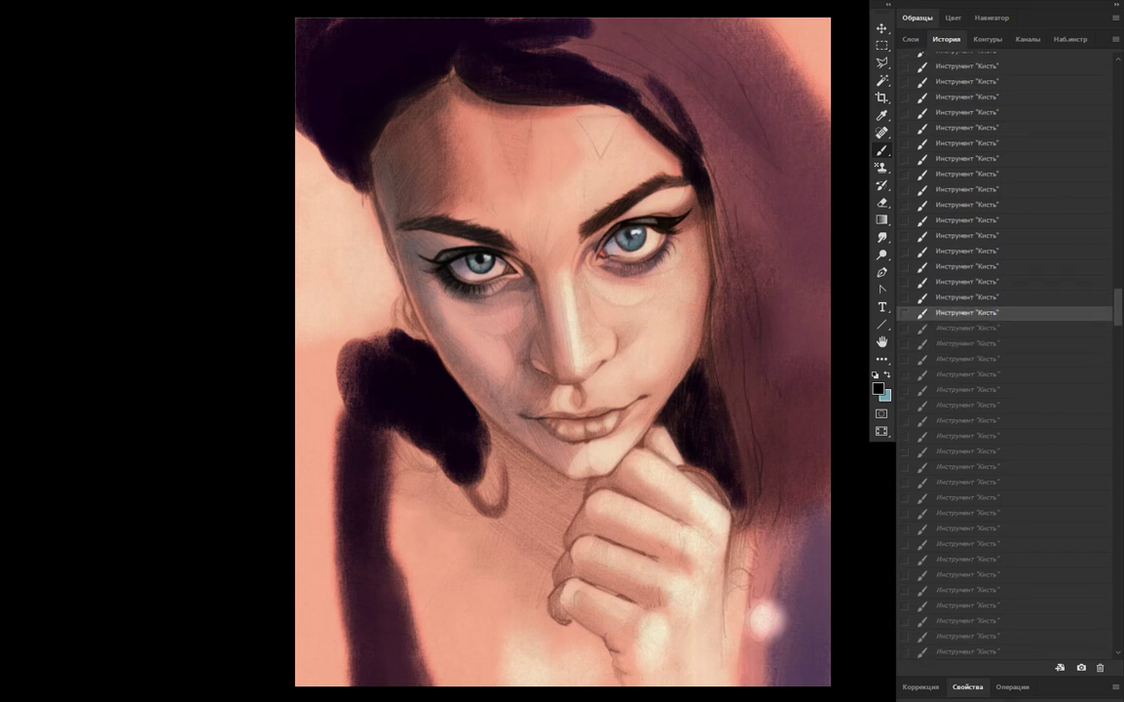
key(ctrl+shift+z)
key(ctrl+shift+z)
key(ctrl+shift+z)
key(ctrl+shift+z)
key(ctrl+shift+z)
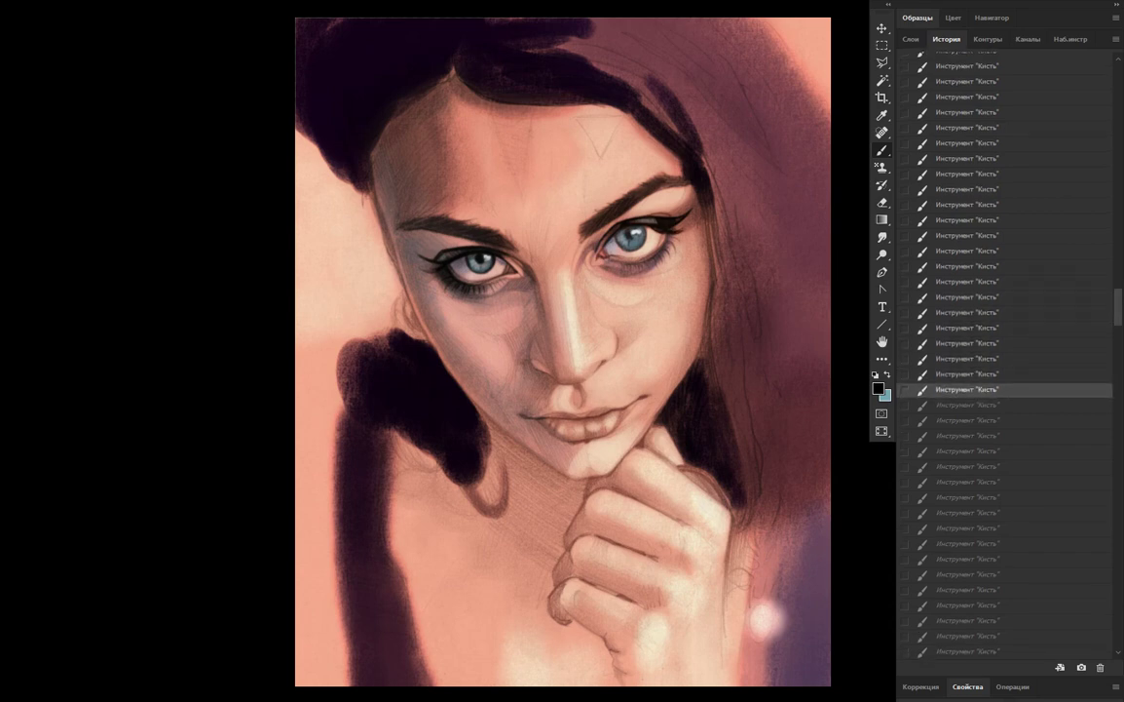
key(ctrl+shift+z)
key(ctrl+shift+z)
key(ctrl+shift+z)
key(ctrl+shift+z)
key(ctrl+shift+z)
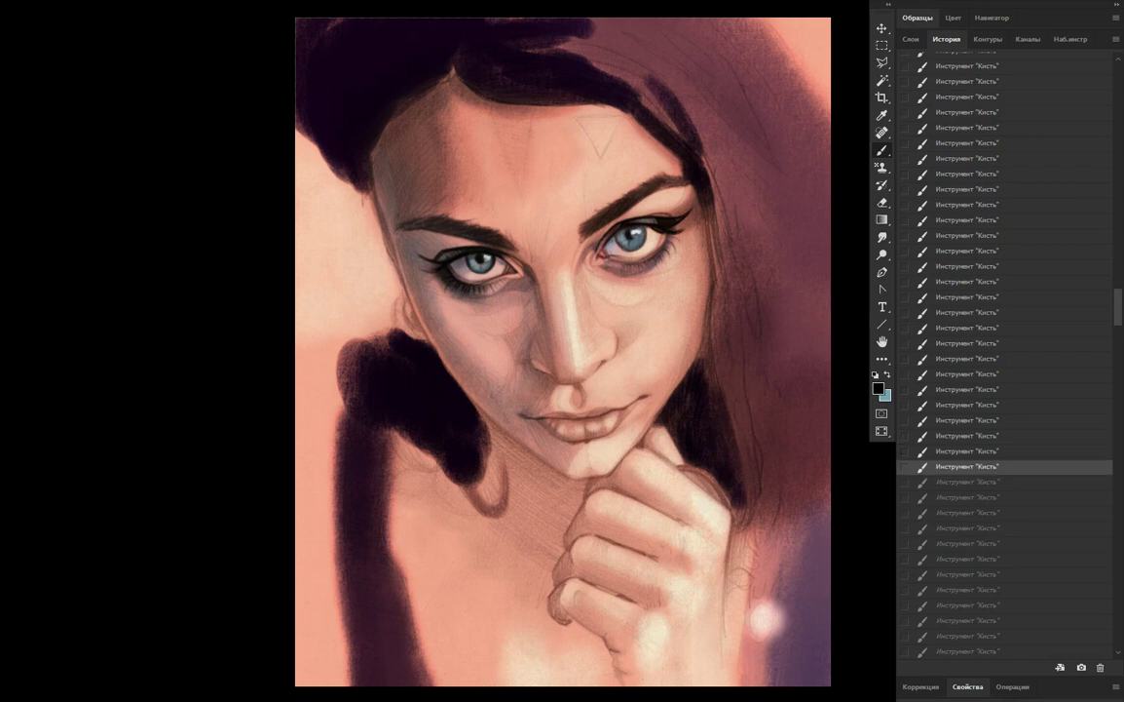
key(ctrl+shift+z)
key(ctrl+shift+z)
key(ctrl+shift+z)
key(ctrl+shift+z)
key(ctrl+shift+z)
key(ctrl+shift+z)
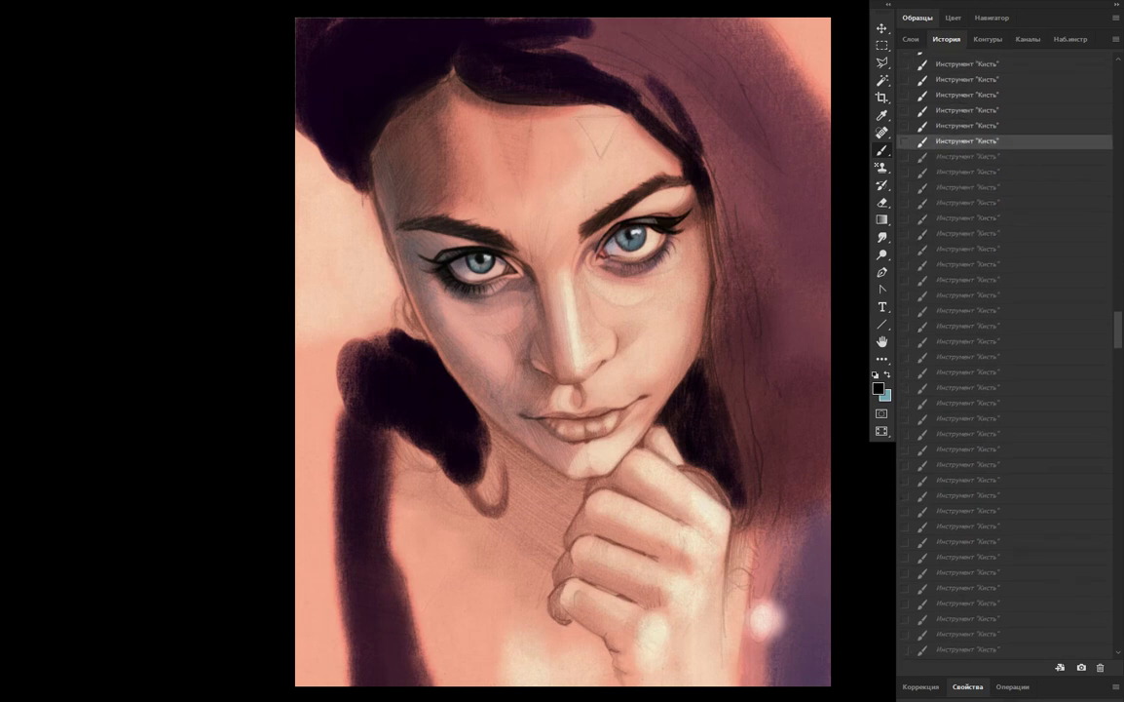
key(ctrl+shift+z)
key(ctrl+shift+z)
key(ctrl+shift+z)
key(ctrl+shift+z)
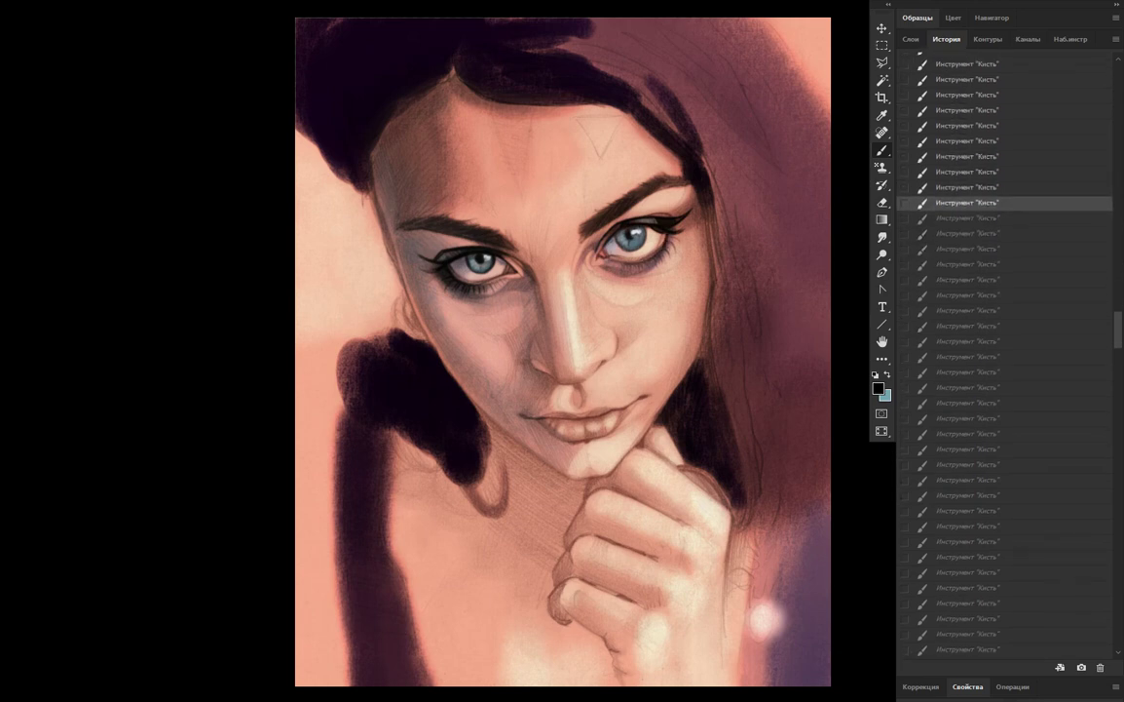
key(ctrl+shift+z)
key(ctrl+shift+z)
key(ctrl+shift+z)
key(ctrl+shift+z)
key(ctrl+shift+z)
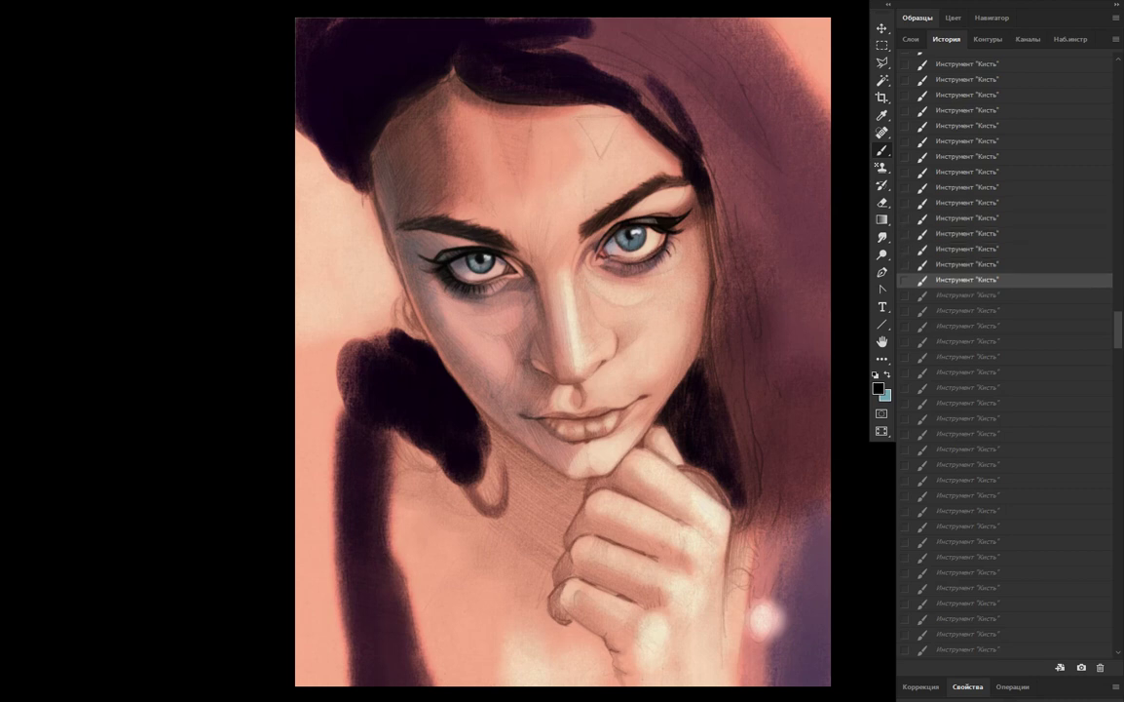
key(ctrl+shift+z)
Redo seven more brush states, continuing the hair and shoulder shading
key(ctrl+shift+z)
key(ctrl+shift+z)
key(ctrl+shift+z)
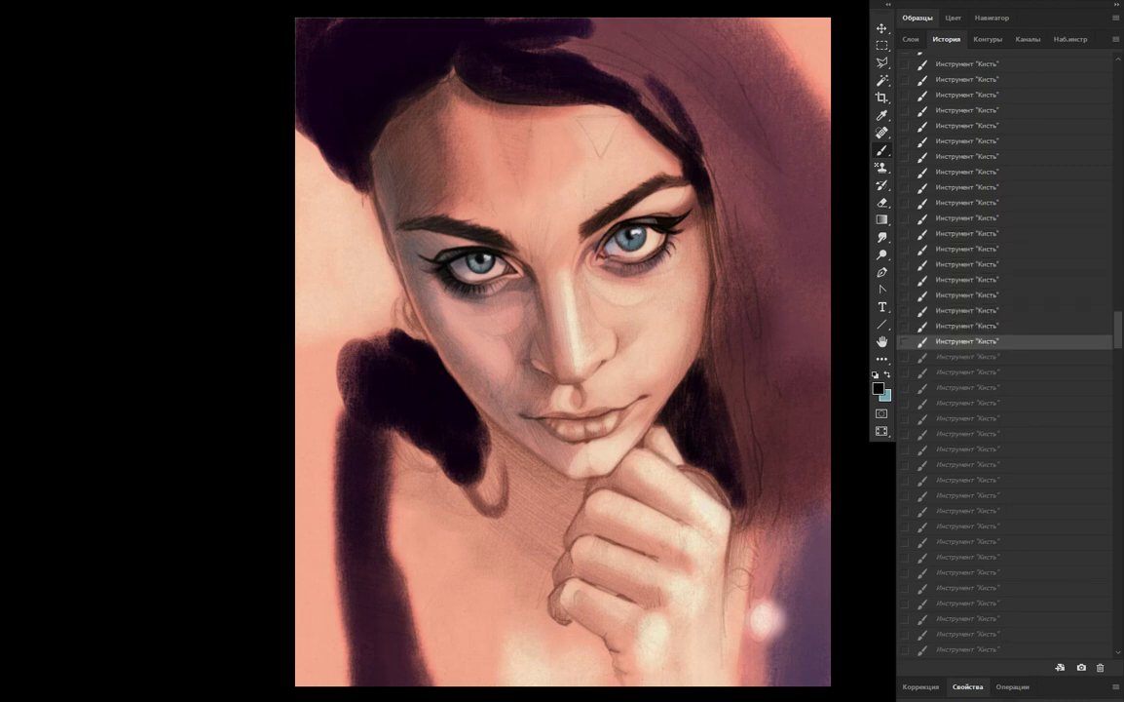
key(ctrl+shift+z)
key(ctrl+shift+z)
key(ctrl+shift+z)
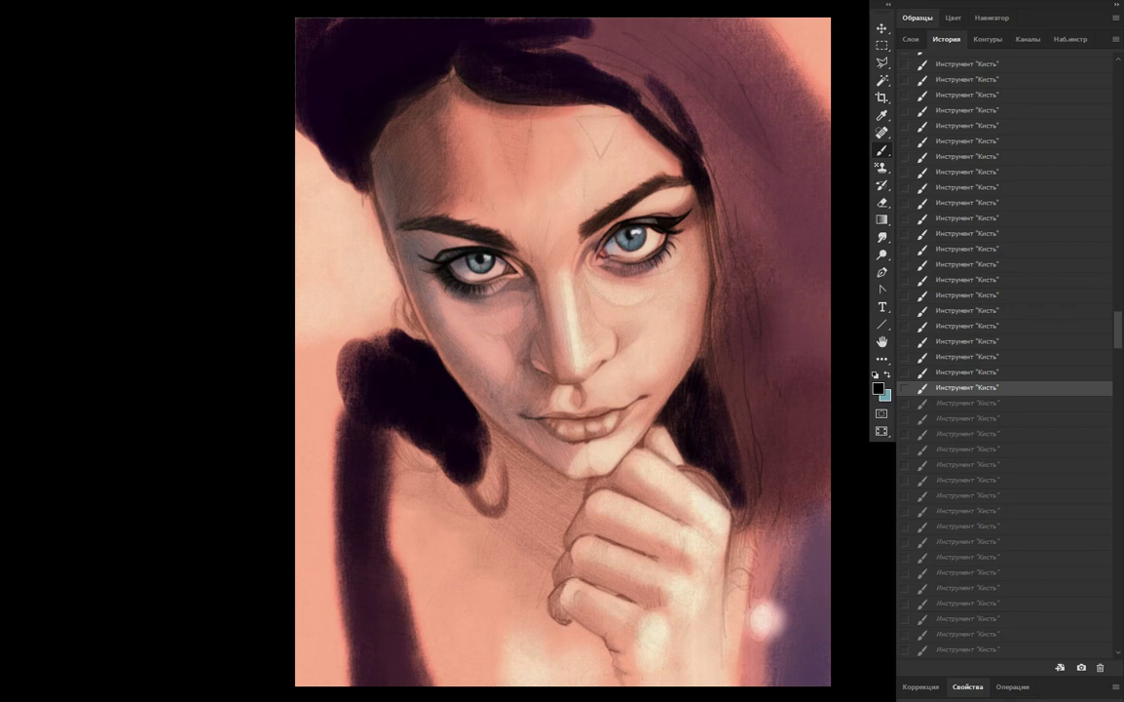
key(ctrl+shift+z)
key(ctrl+shift+z)
key(ctrl+shift+z)
key(ctrl+shift+z)
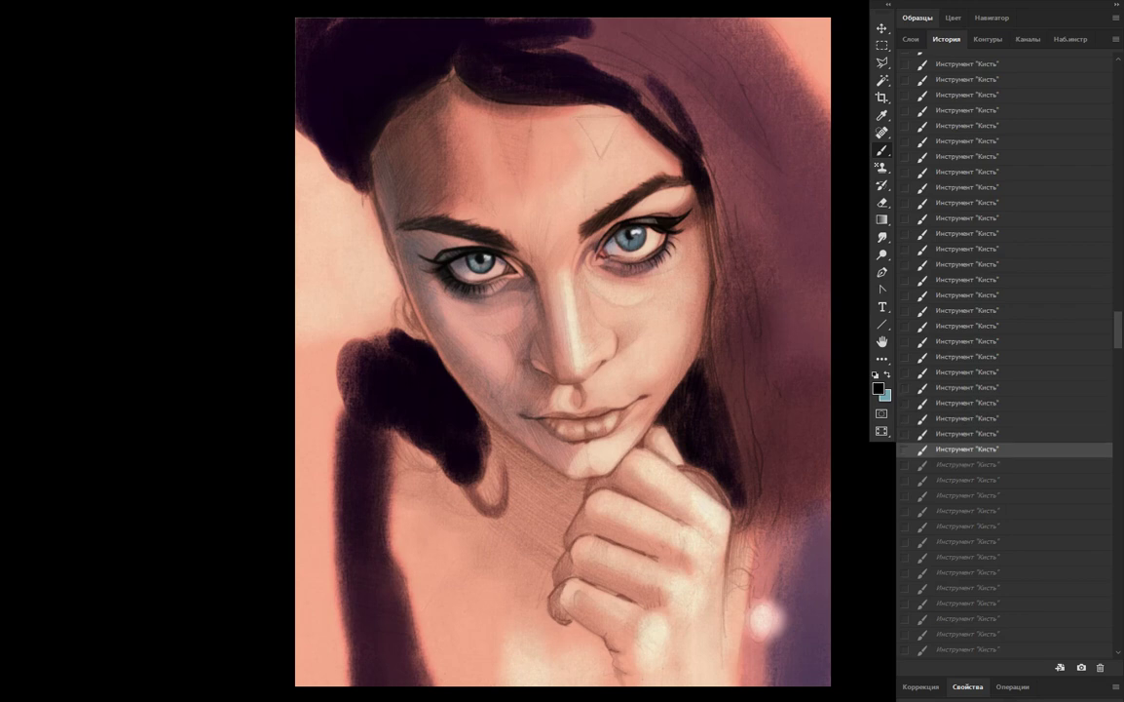
key(ctrl+shift+z)
key(ctrl+shift+z)
key(ctrl+shift+z)
key(ctrl+shift+z)
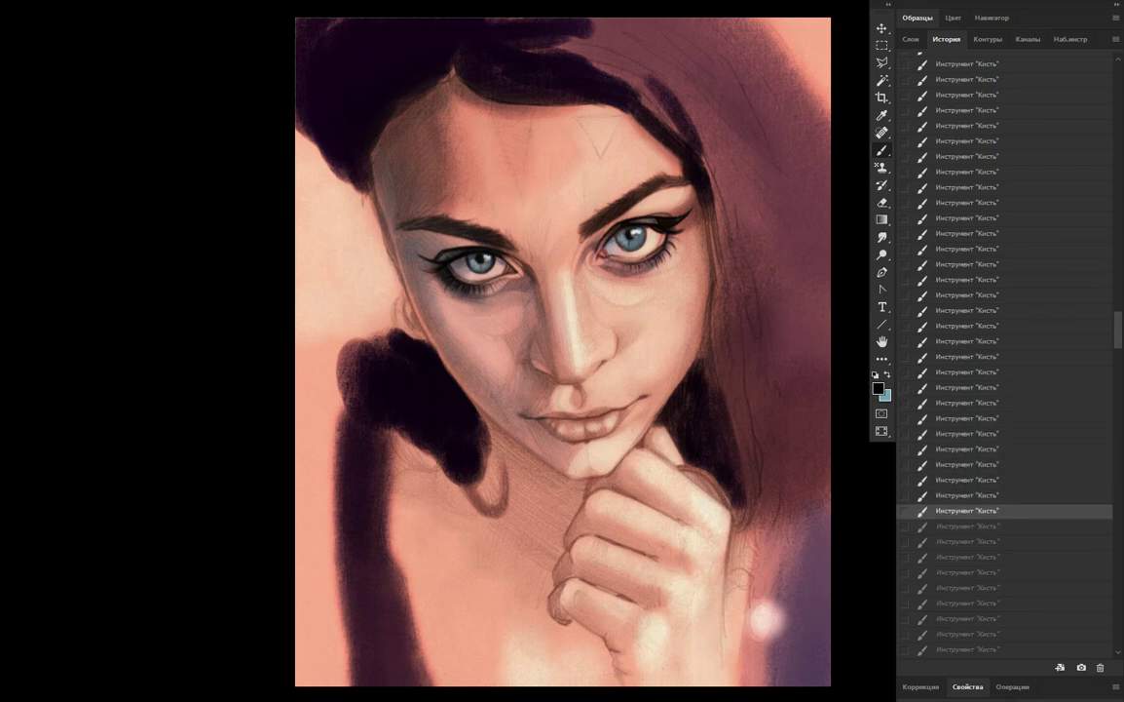
key(ctrl+shift+z)
key(ctrl+shift+z)
key(ctrl+shift+z)
key(ctrl+shift+z)
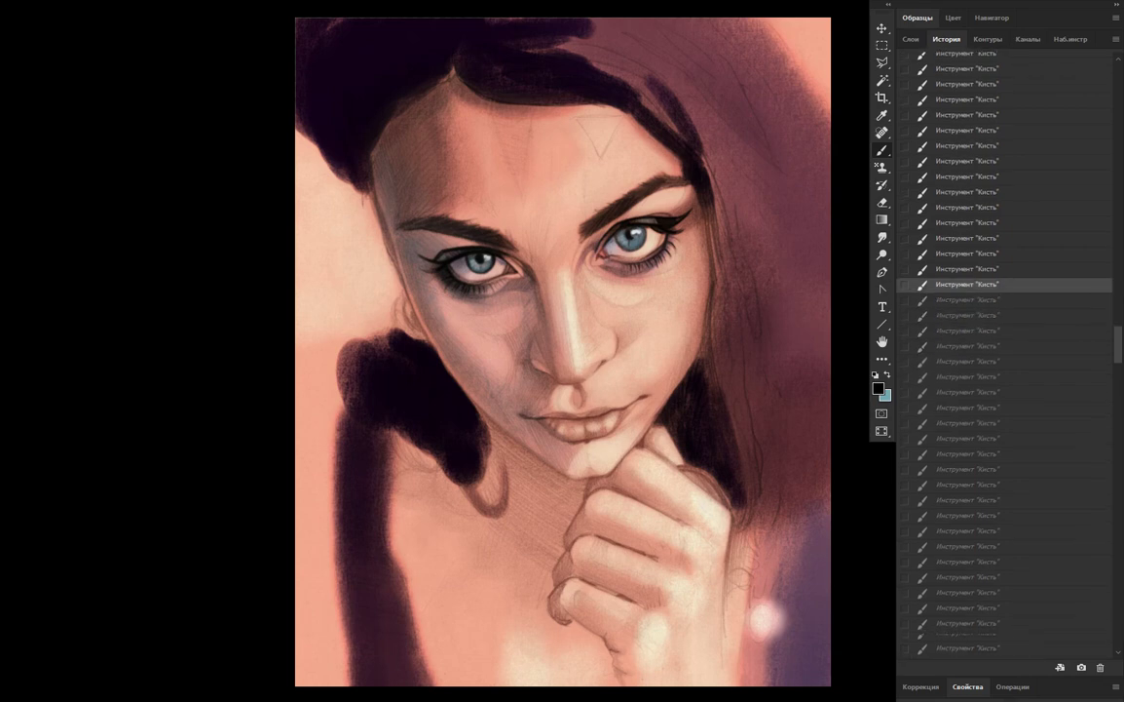
key(ctrl+shift+z)
key(ctrl+shift+z)
key(ctrl+shift+z)
key(ctrl+shift+z)
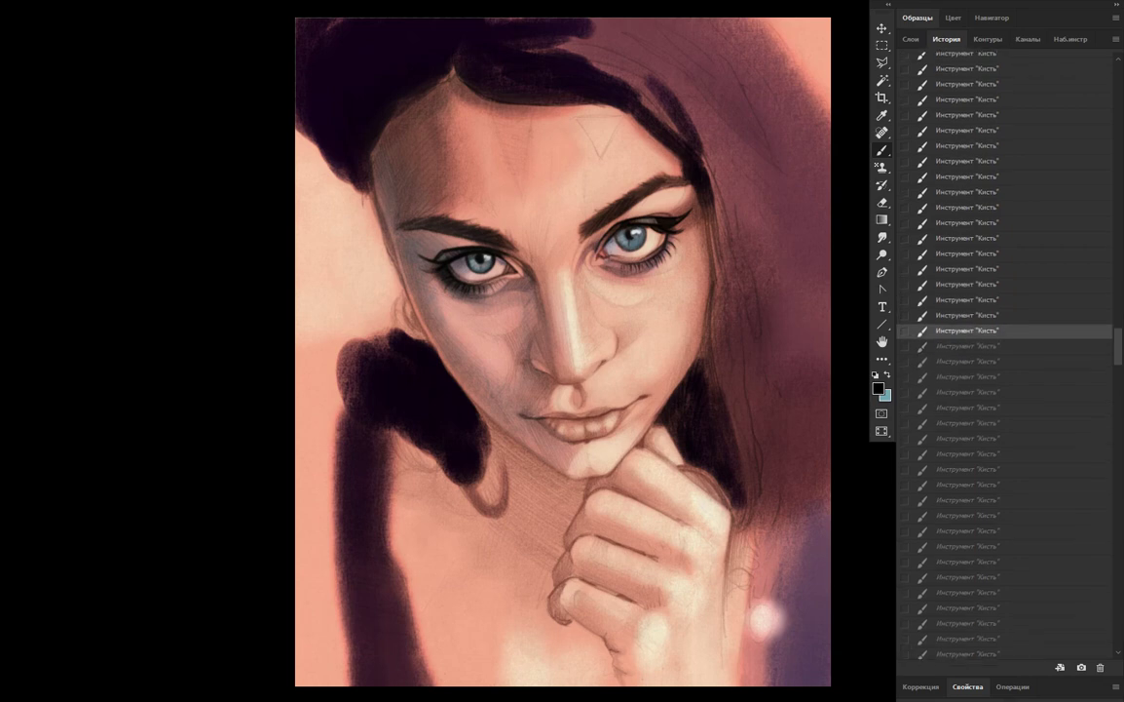
key(ctrl+shift+z)
key(ctrl+shift+z)
key(ctrl+shift+z)
key(ctrl+shift+z)
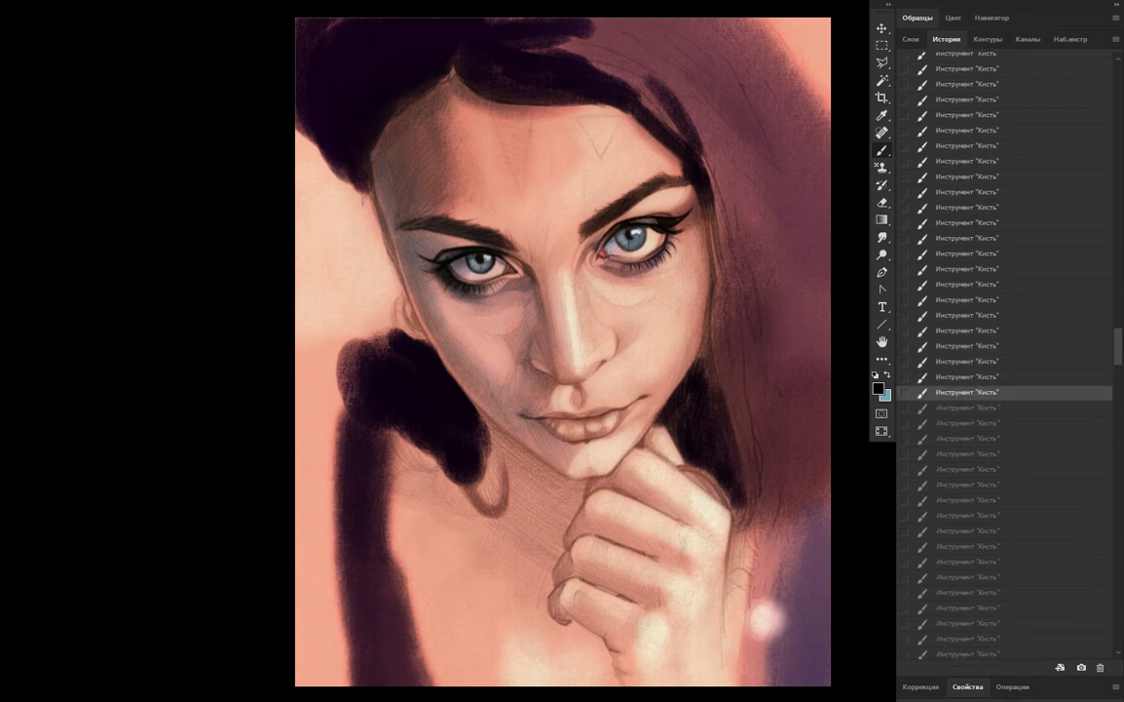
key(ctrl+shift+z)
Restore the next eight brush strokes on the portrait
key(ctrl+shift+z)
key(ctrl+shift+z)
key(ctrl+shift+z)
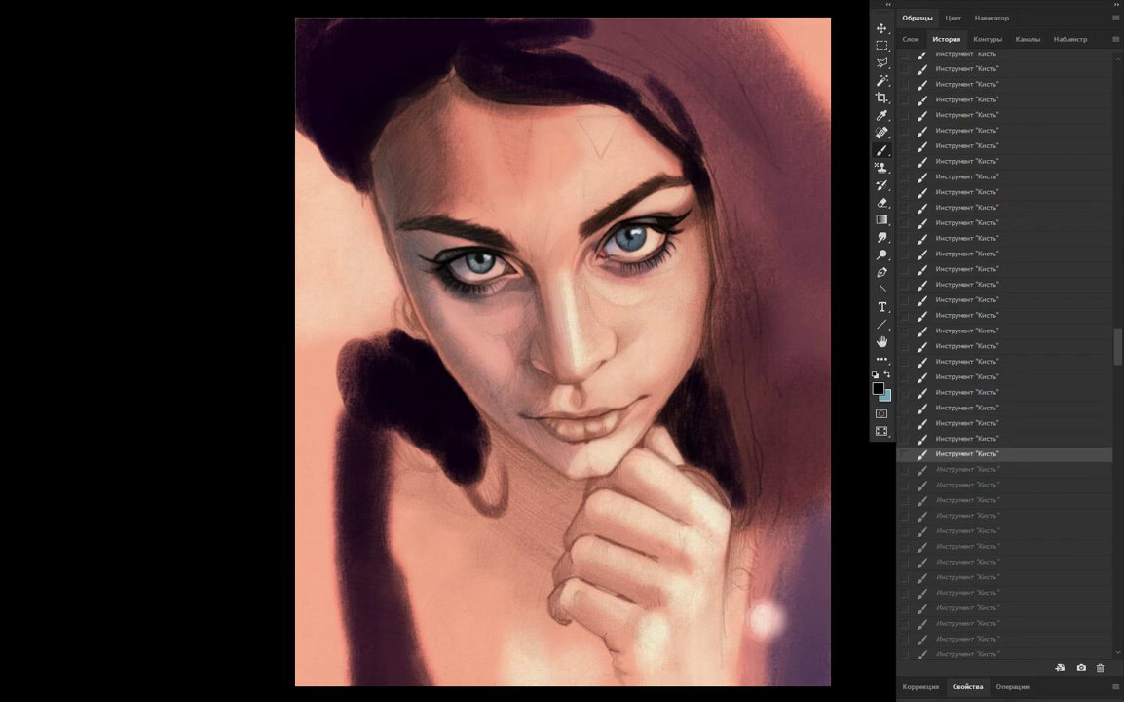
key(ctrl+shift+z)
key(ctrl+shift+z)
key(ctrl+shift+z)
key(ctrl+shift+z)
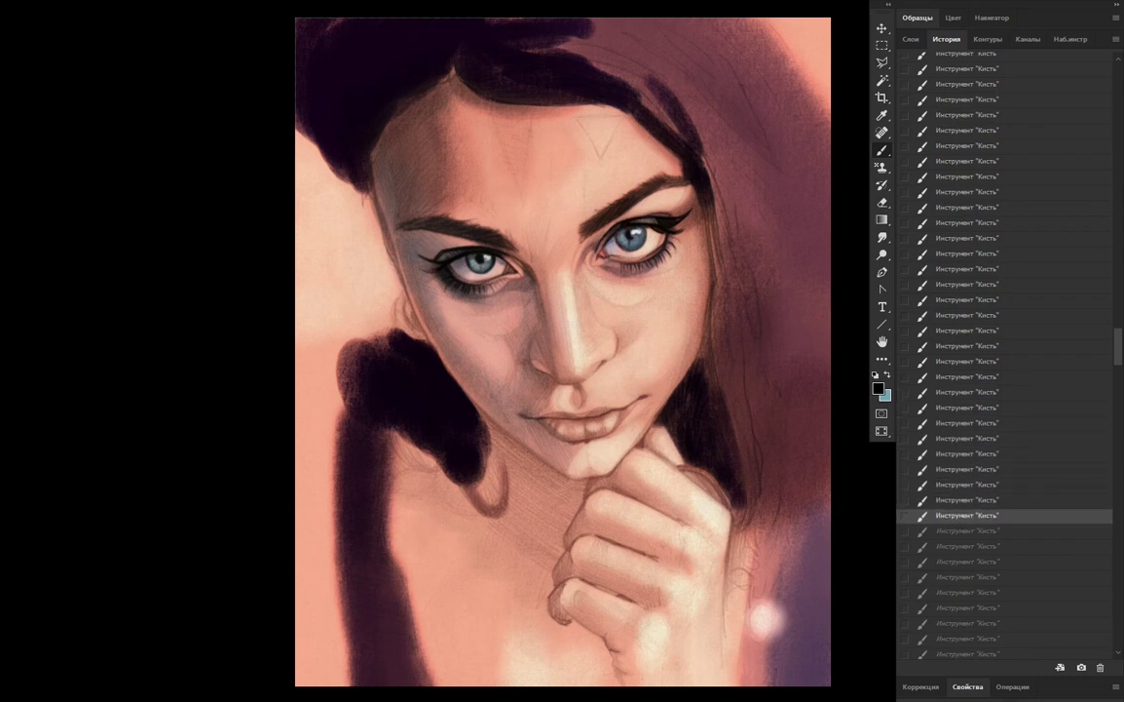
key(ctrl+shift+z)
key(ctrl+shift+z)
key(ctrl+shift+z)
key(ctrl+shift+z)
key(ctrl+shift+z)
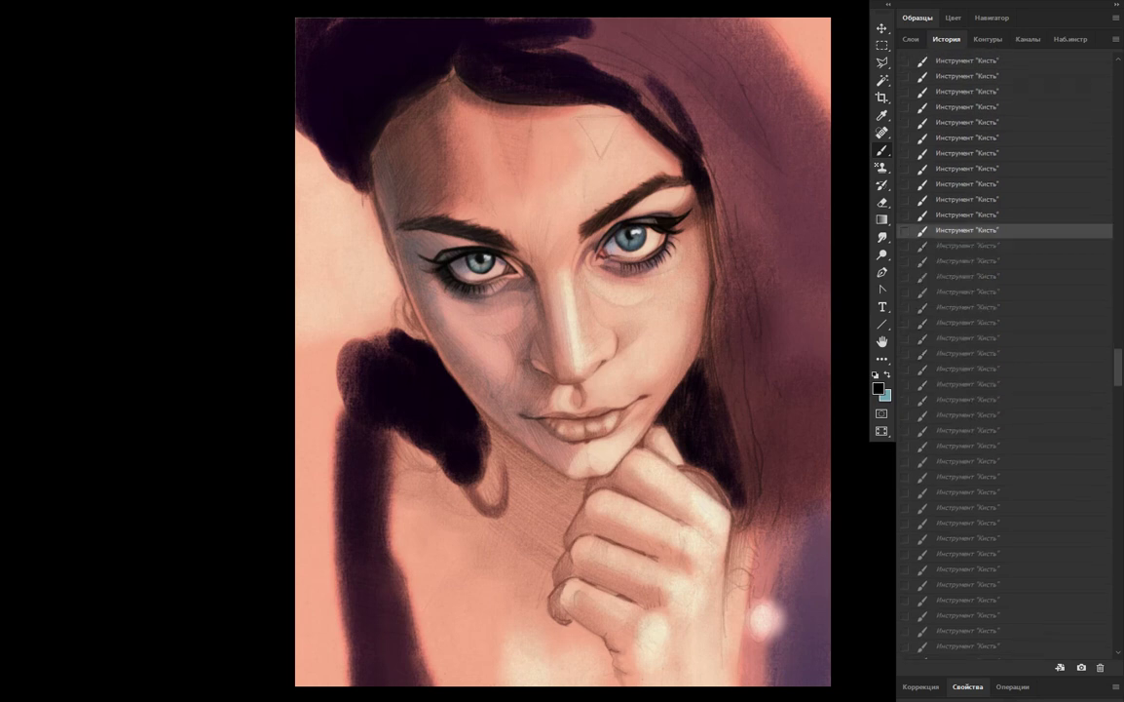
key(ctrl+shift+z)
key(ctrl+shift+z)
key(ctrl+shift+z)
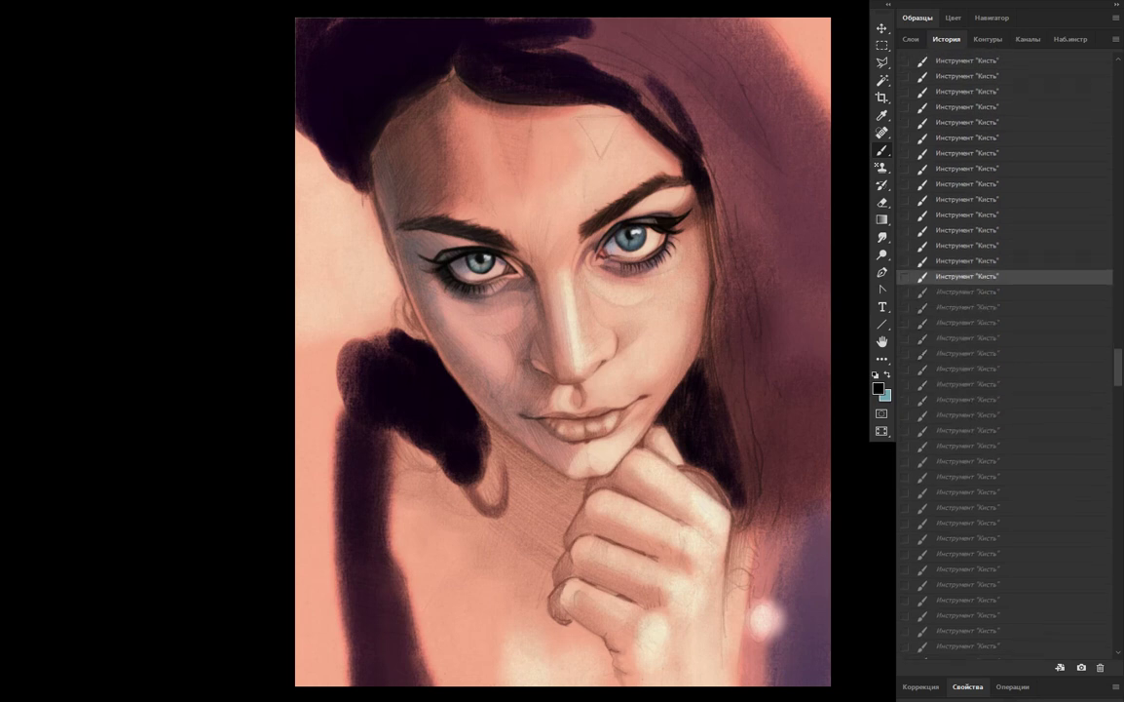
key(ctrl+shift+z)
key(ctrl+shift+z)
key(ctrl+shift+z)
key(ctrl+shift+z)
key(ctrl+shift+z)
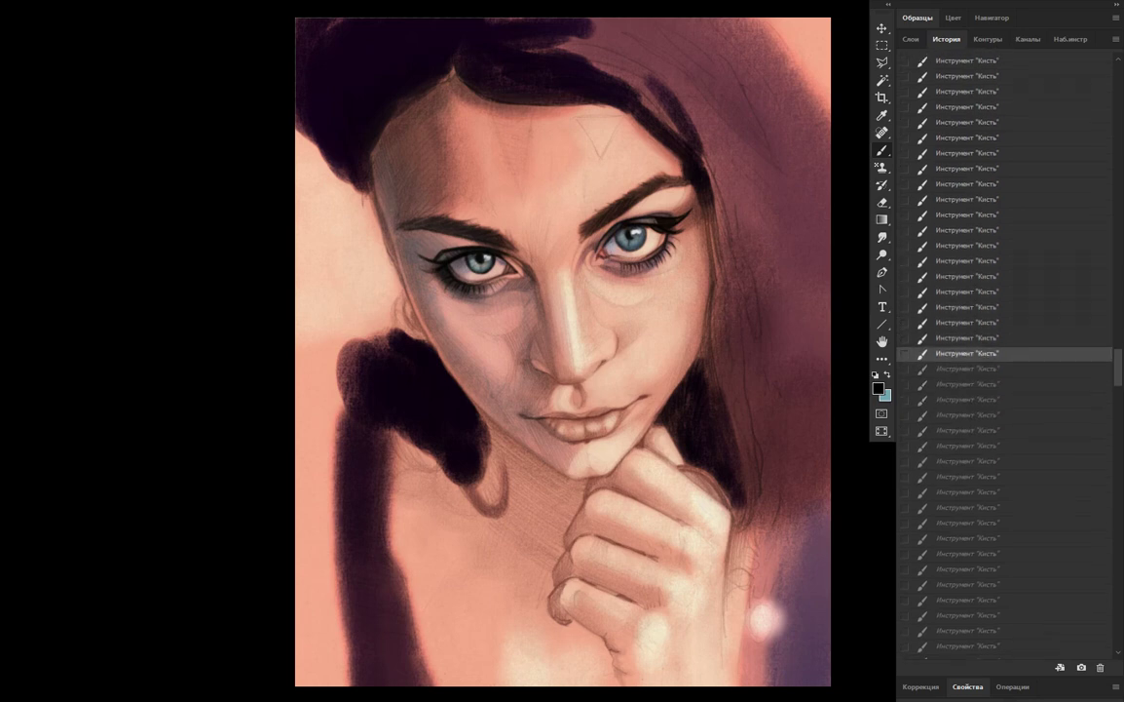
key(ctrl+shift+z)
key(ctrl+shift+z)
key(ctrl+shift+z)
key(ctrl+shift+z)
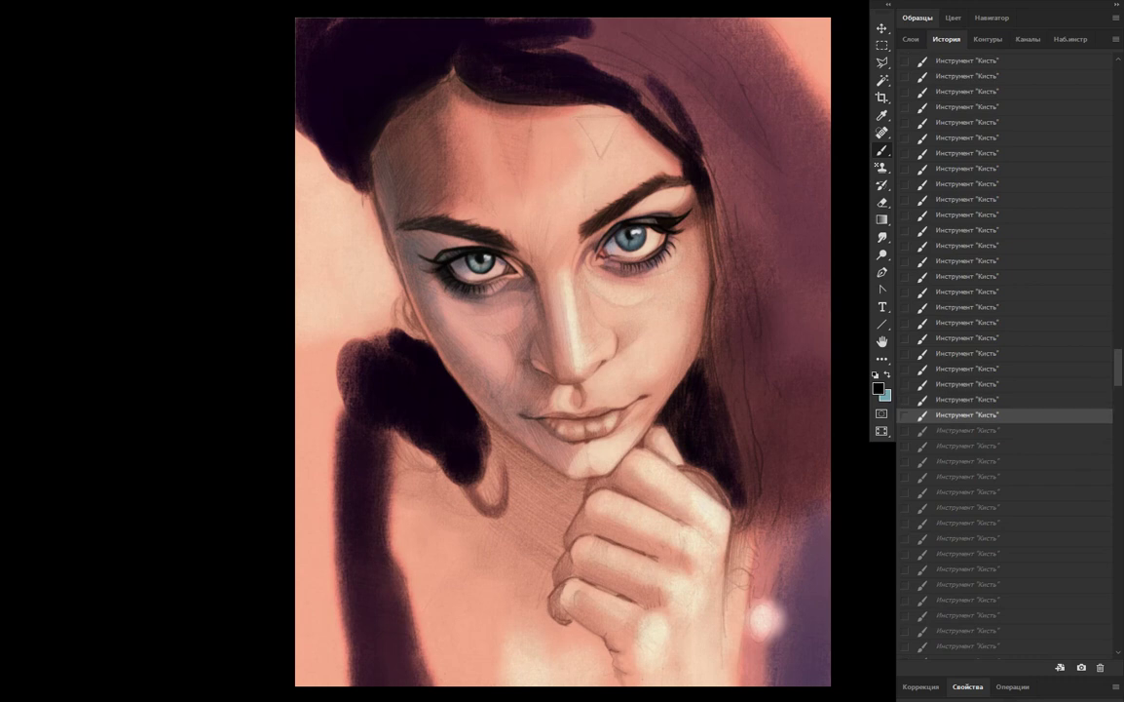
key(ctrl+shift+z)
key(ctrl+shift+z)
key(ctrl+shift+z)
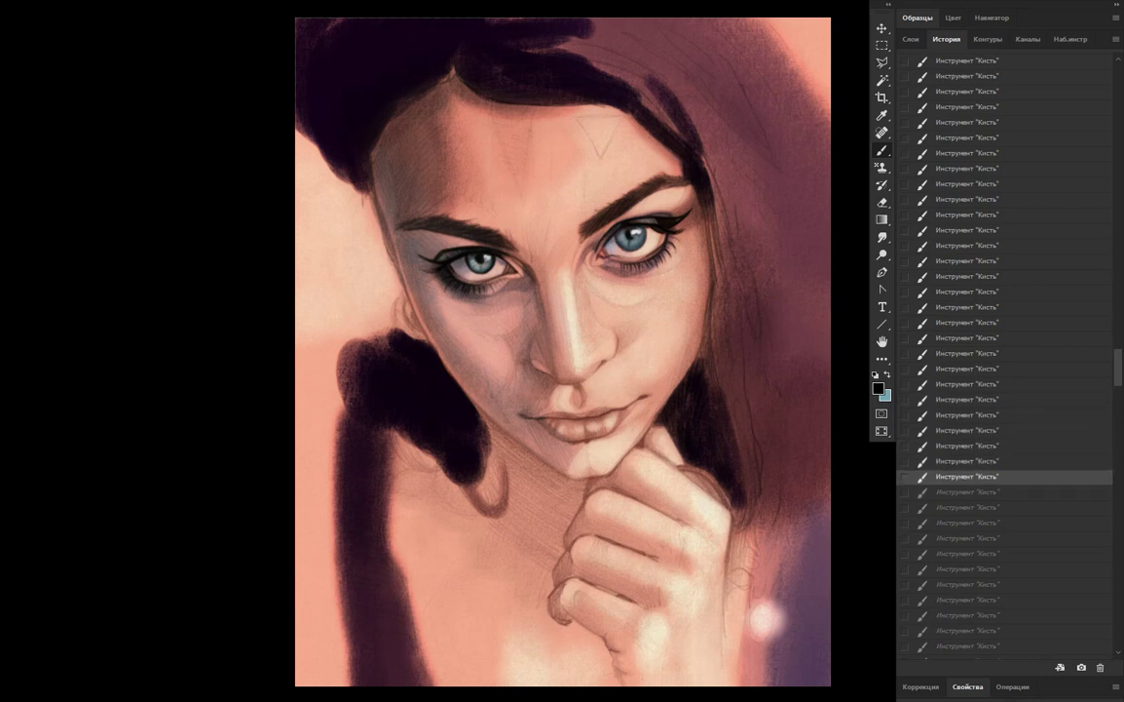
key(ctrl+shift+z)
key(ctrl+shift+z)
key(ctrl+shift+z)
key(ctrl+shift+z)
key(ctrl+shift+z)
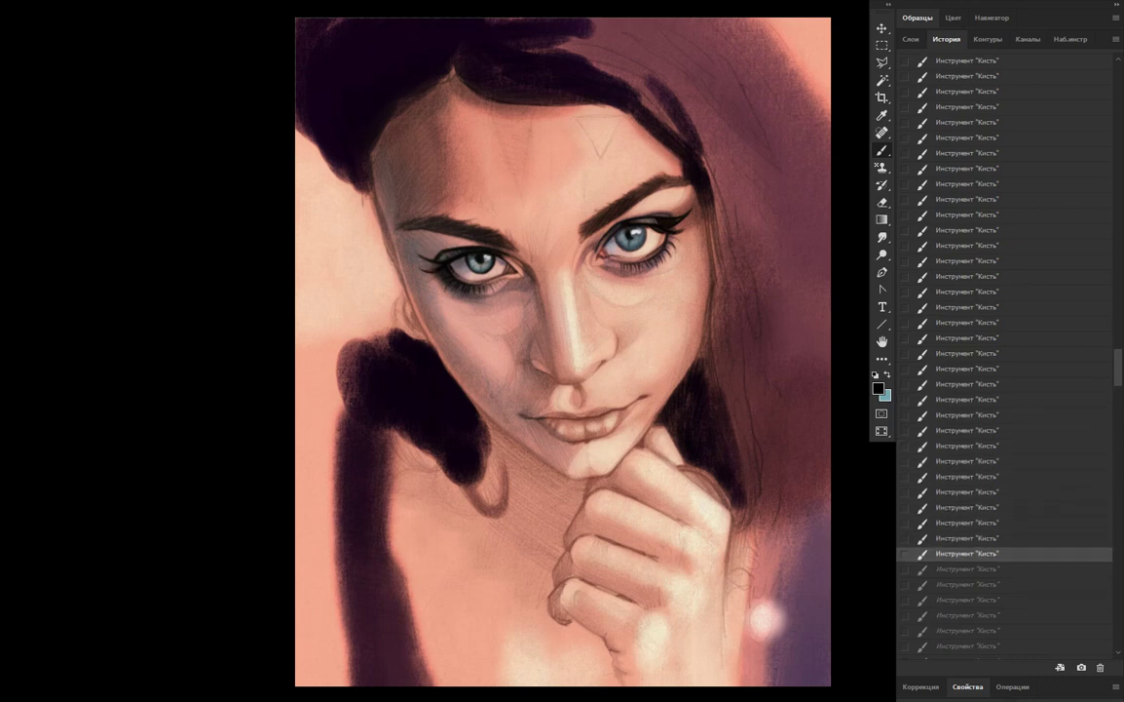
key(ctrl+shift+z)
key(ctrl+shift+z)
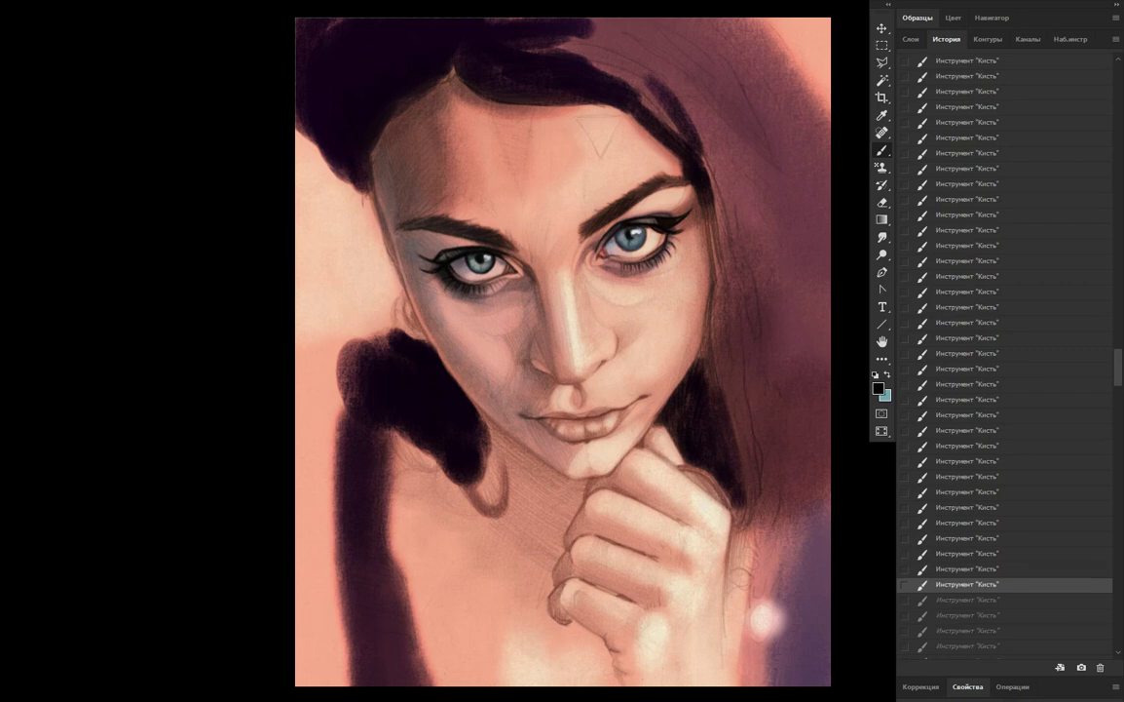
Redo further strokes, stepping back one history state midway
scroll(1004, 351, down, 5)
key(ctrl+shift+z)
key(ctrl+shift+z)
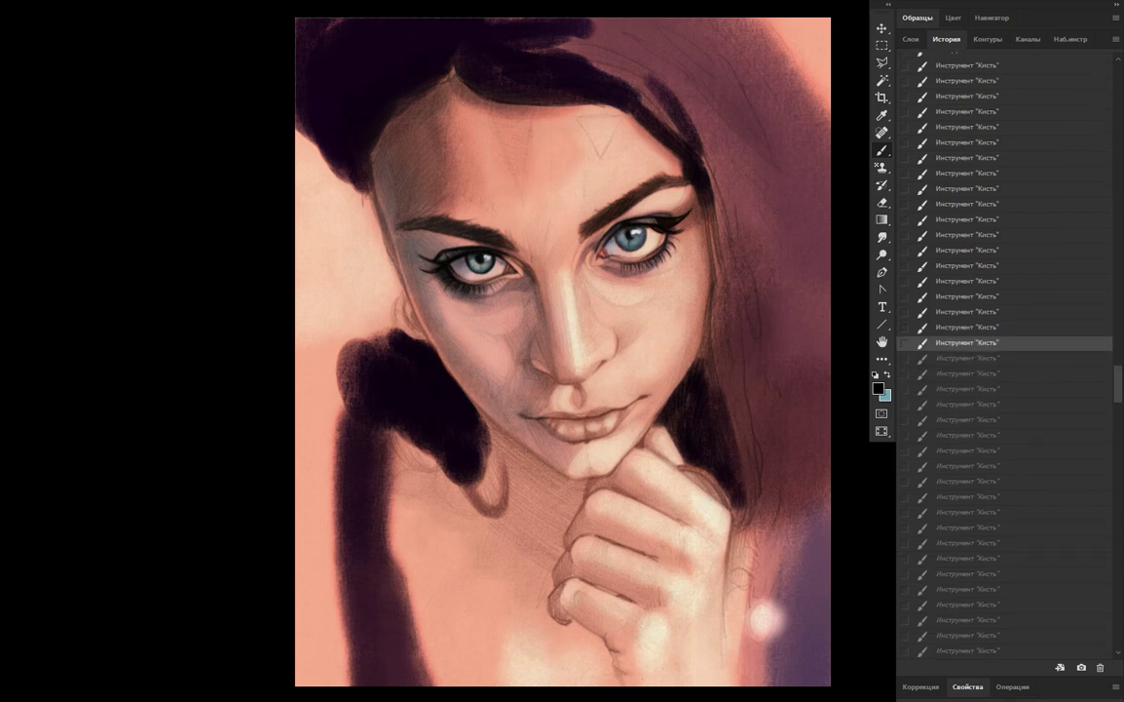
key(ctrl+shift+z)
key(ctrl+shift+z)
key(ctrl+shift+z)
key(ctrl+shift+z)
key(ctrl+shift+z)
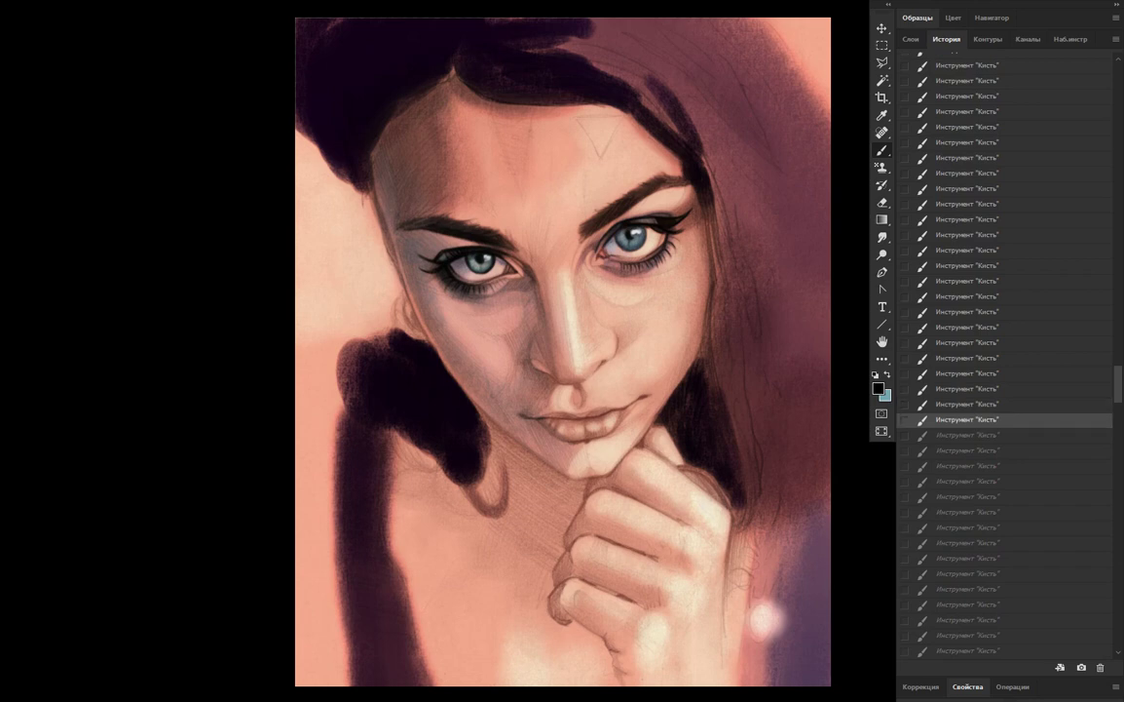
key(ctrl+shift+z)
key(ctrl+shift+z)
key(ctrl+shift+z)
key(ctrl+shift+z)
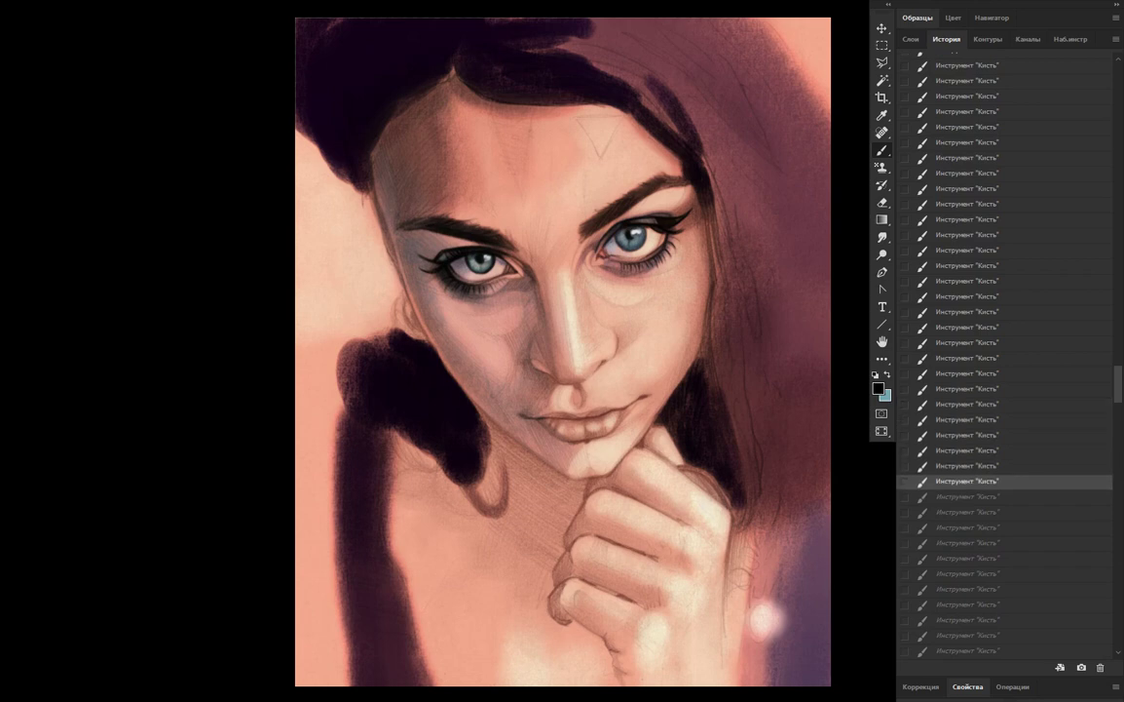
key(ctrl+shift+z)
key(ctrl+shift+z)
key(ctrl+shift+z)
key(ctrl+z)
key(ctrl+z)
key(ctrl+z)
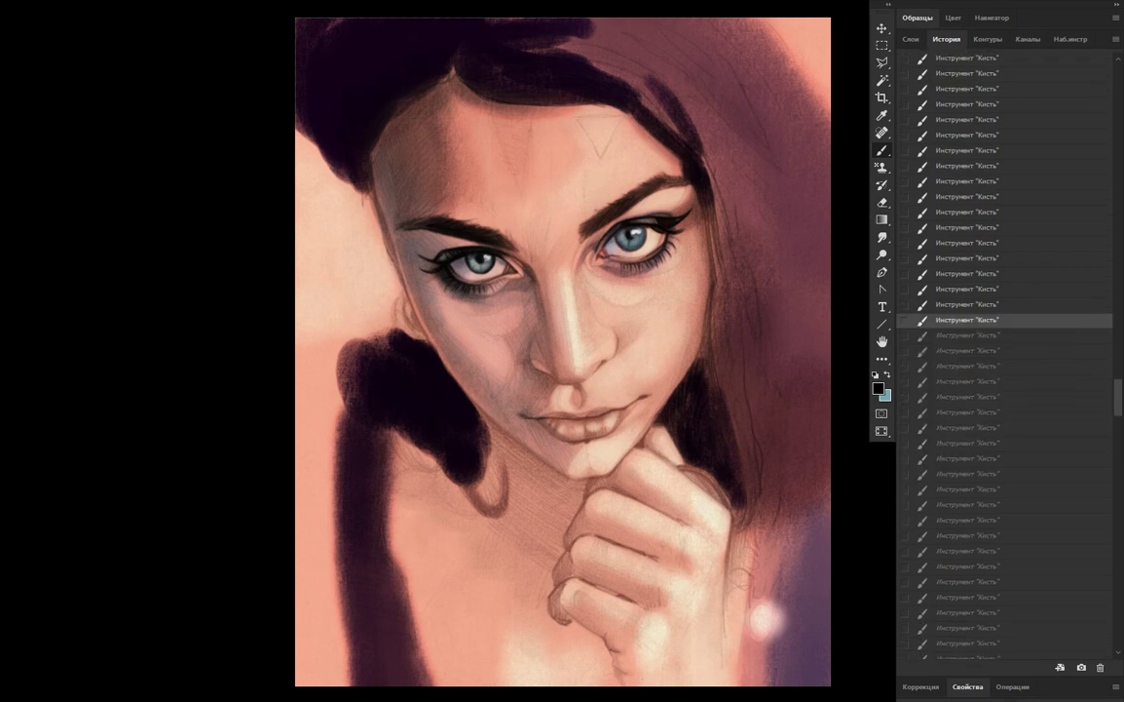
Redo the forehead and temple shading strokes after one more step back
key(ctrl+shift+z)
key(ctrl+shift+z)
key(ctrl+shift+z)
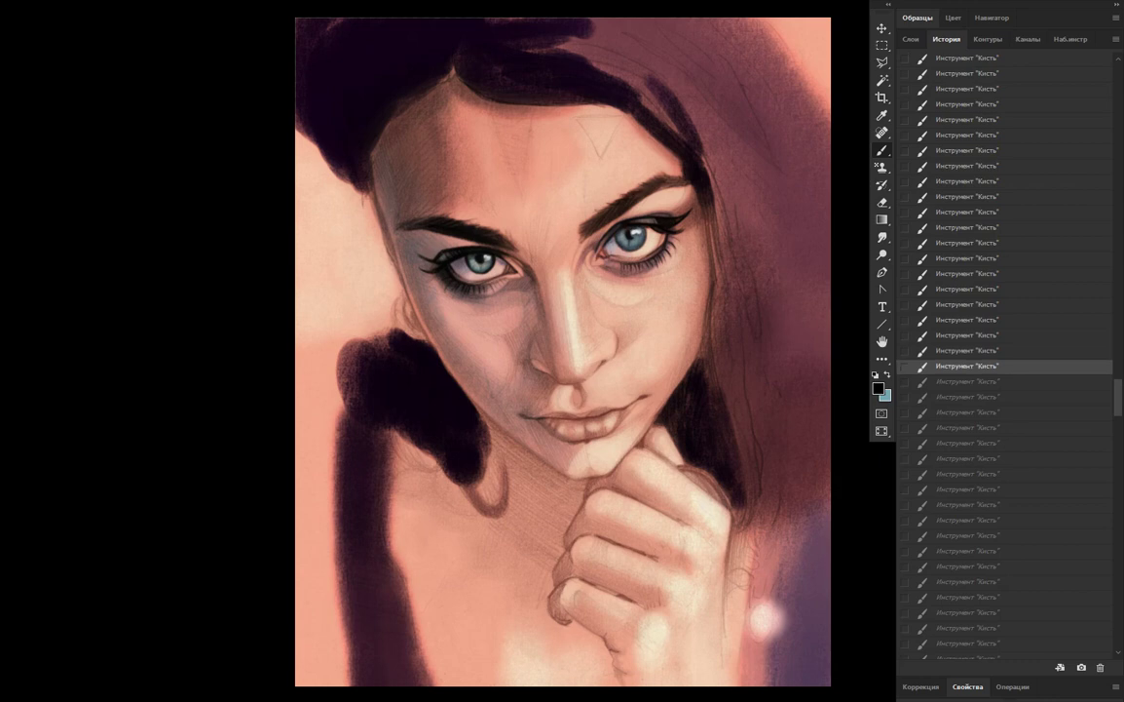
key(ctrl+shift+z)
key(ctrl+shift+z)
key(ctrl+shift+z)
key(ctrl+shift+z)
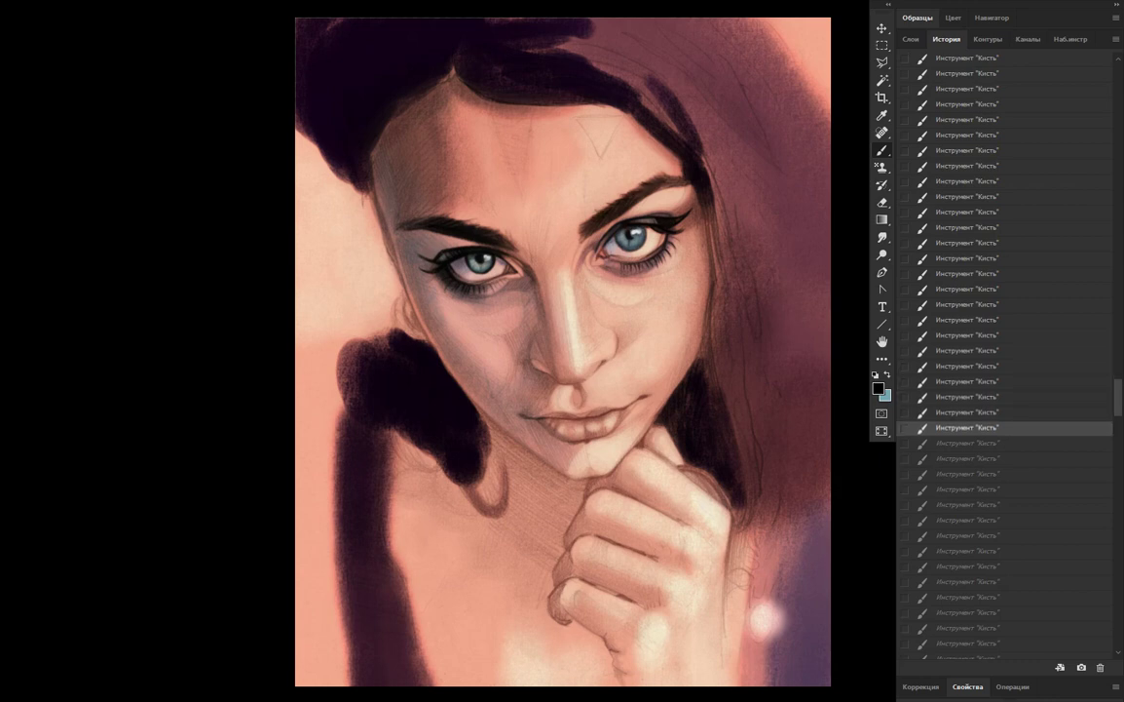
key(ctrl+shift+z)
key(ctrl+shift+z)
key(ctrl+shift+z)
key(ctrl+shift+z)
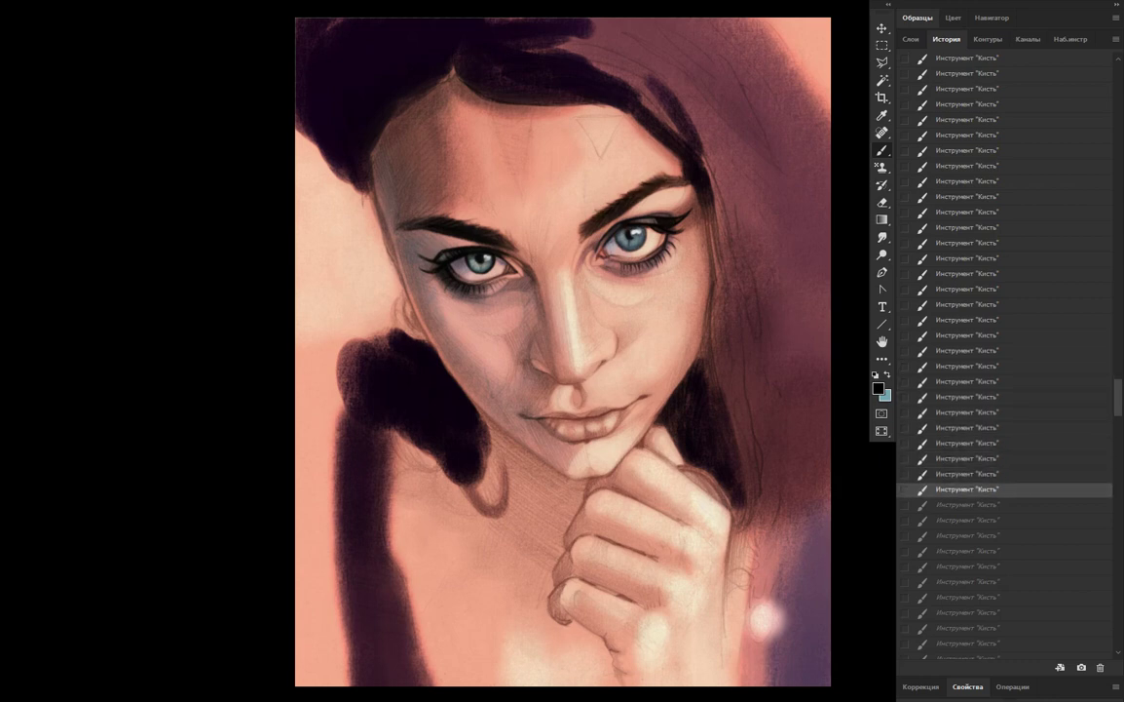
key(ctrl+z)
key(ctrl+z)
key(ctrl+z)
key(ctrl+shift+z)
key(ctrl+shift+z)
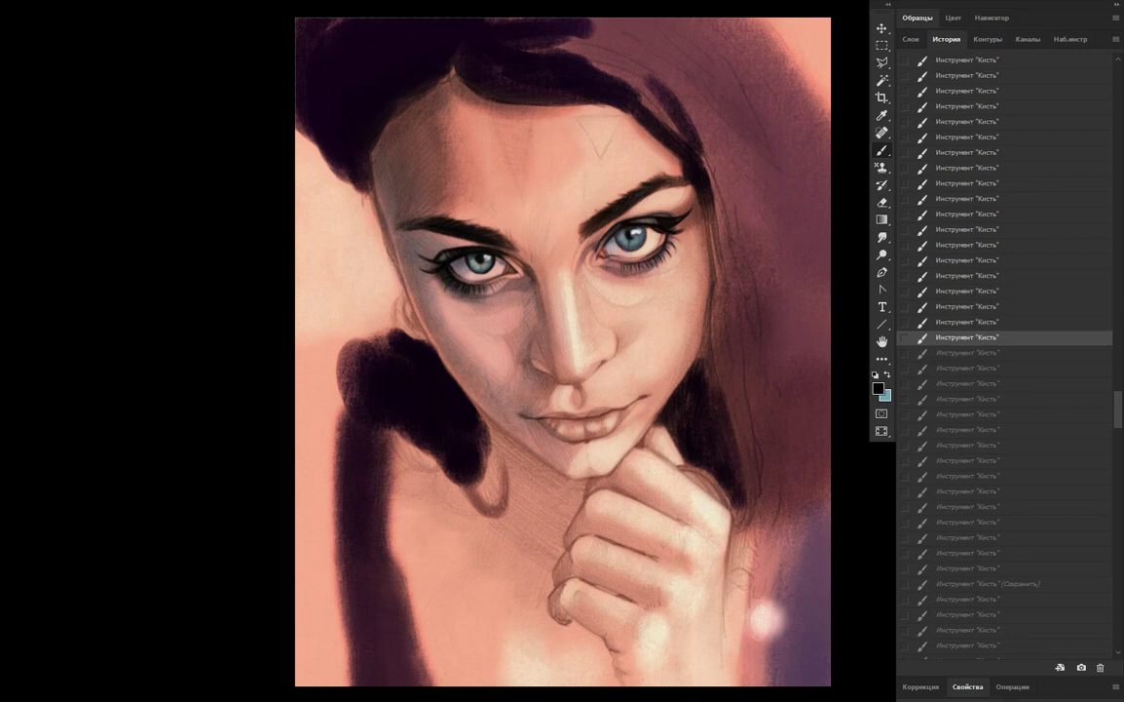
key(ctrl+shift+z)
key(ctrl+shift+z)
key(ctrl+shift+z)
key(ctrl+shift+z)
key(ctrl+shift+z)
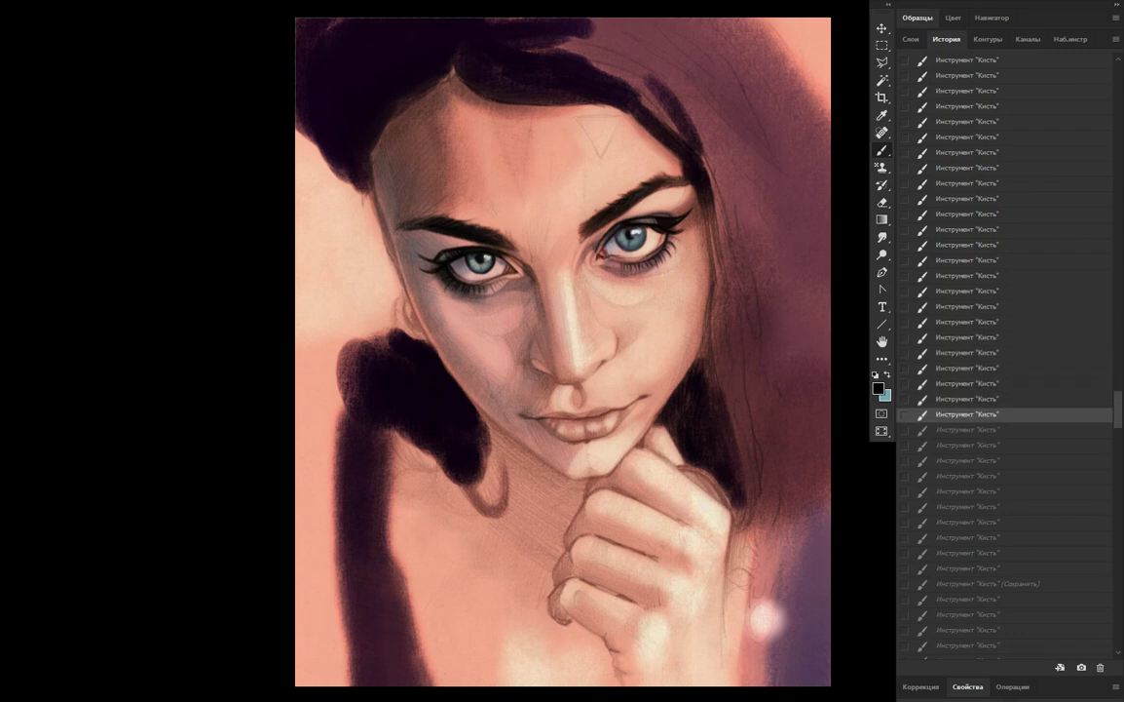
key(ctrl+shift+z)
key(ctrl+shift+z)
key(ctrl+shift+z)
key(ctrl+shift+z)
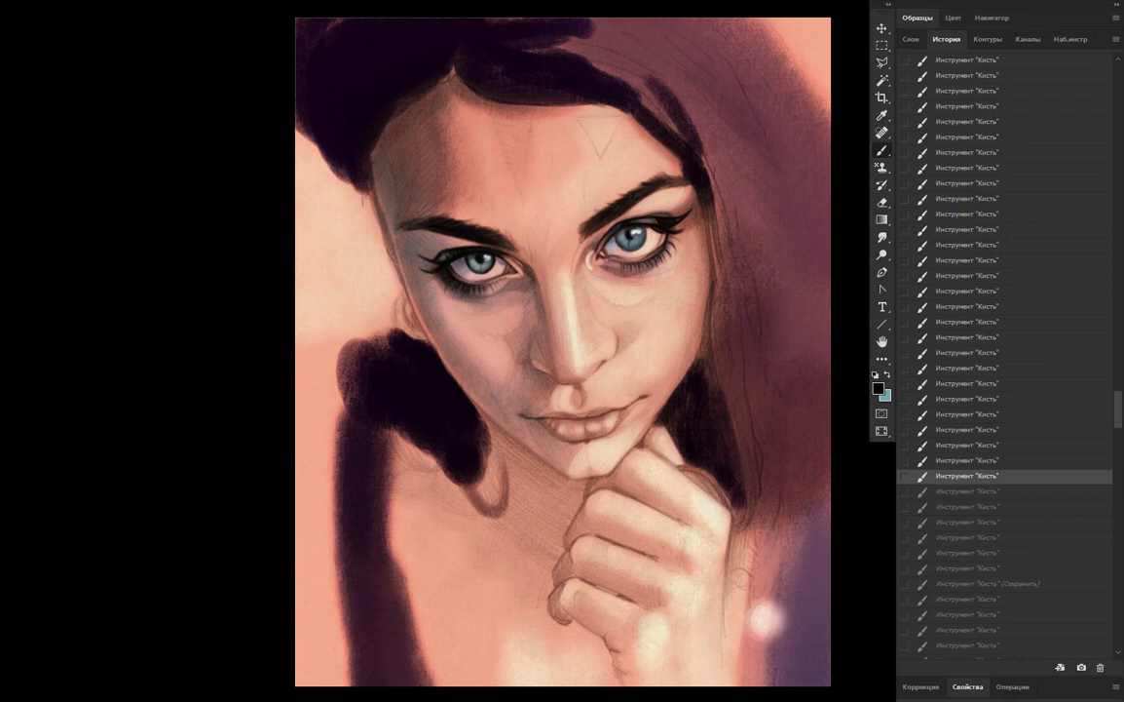
key(ctrl+shift+z)
Redo brush states up to the saved state, shading the cheek and jawline
key(ctrl+shift+z)
key(ctrl+shift+z)
scroll(1003, 351, down, 5)
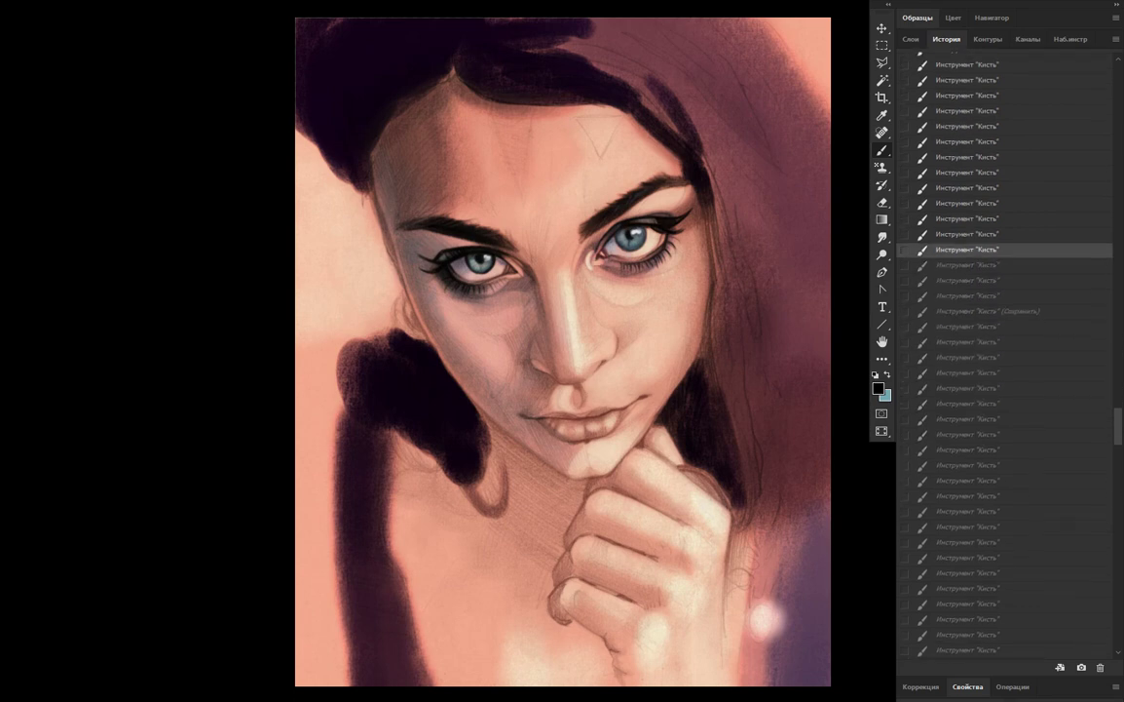
key(ctrl+shift+z)
key(ctrl+shift+z)
key(ctrl+shift+z)
key(ctrl+shift+z)
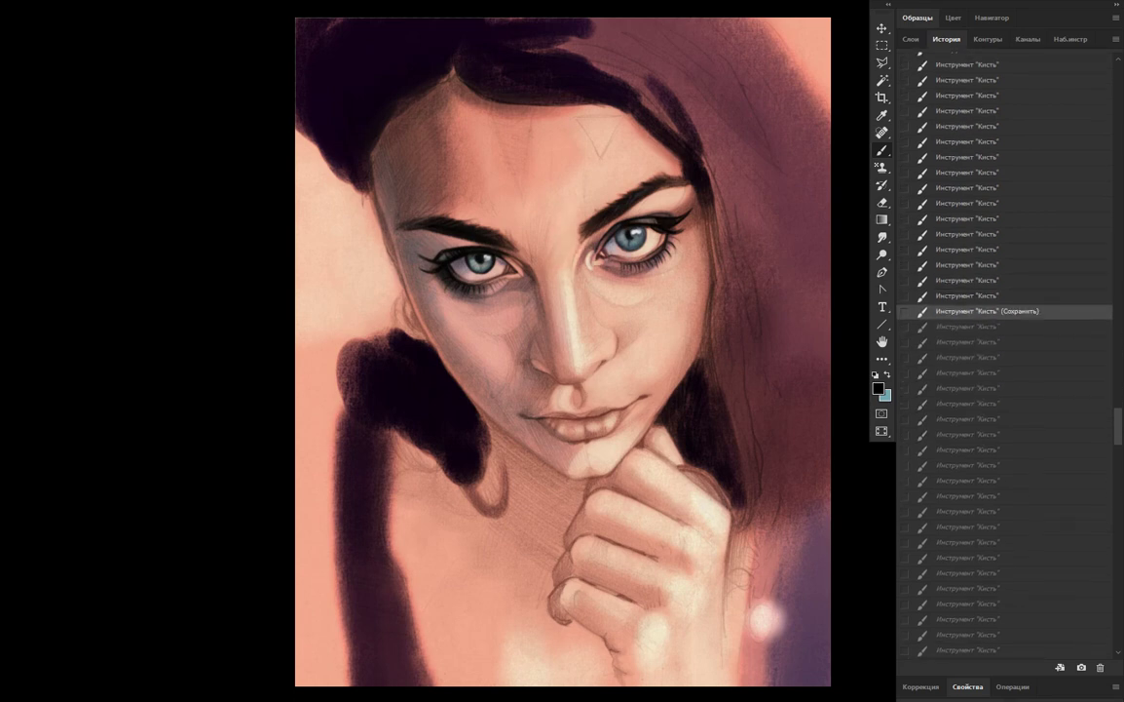
key(ctrl+shift+z)
key(ctrl+shift+z)
key(ctrl+shift+z)
key(ctrl+shift+z)
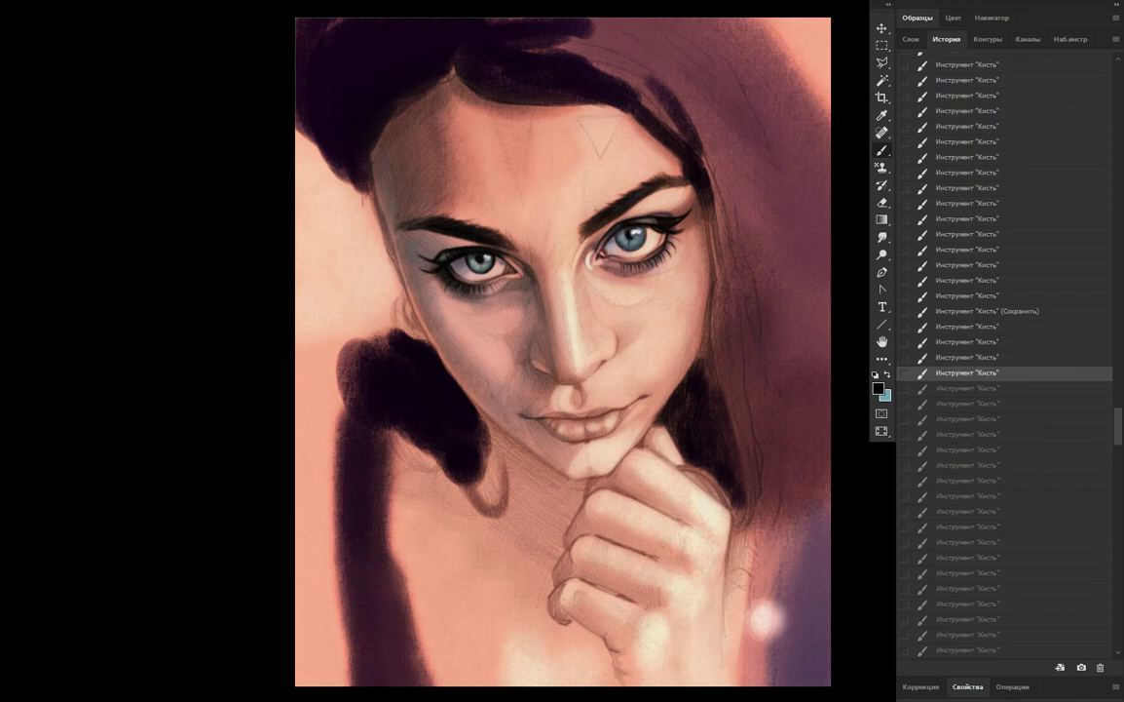
key(ctrl+shift+z)
key(ctrl+shift+z)
key(ctrl+shift+z)
key(ctrl+shift+z)
key(ctrl+shift+z)
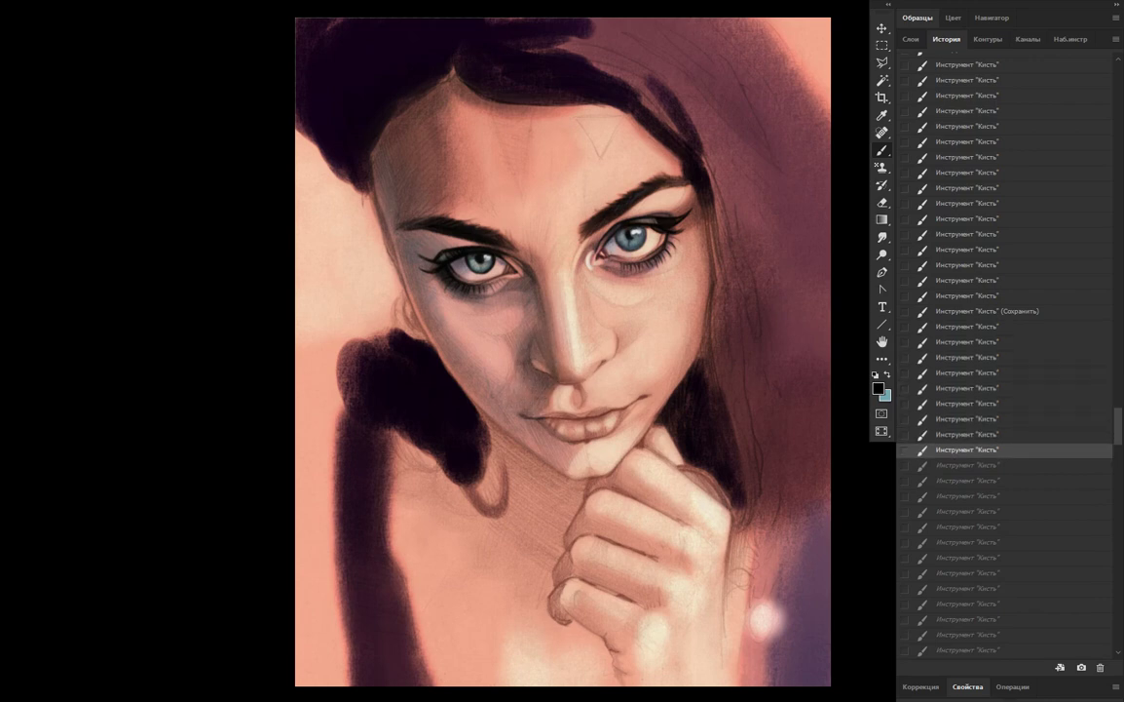
key(ctrl+shift+z)
key(ctrl+shift+z)
key(ctrl+shift+z)
key(ctrl+shift+z)
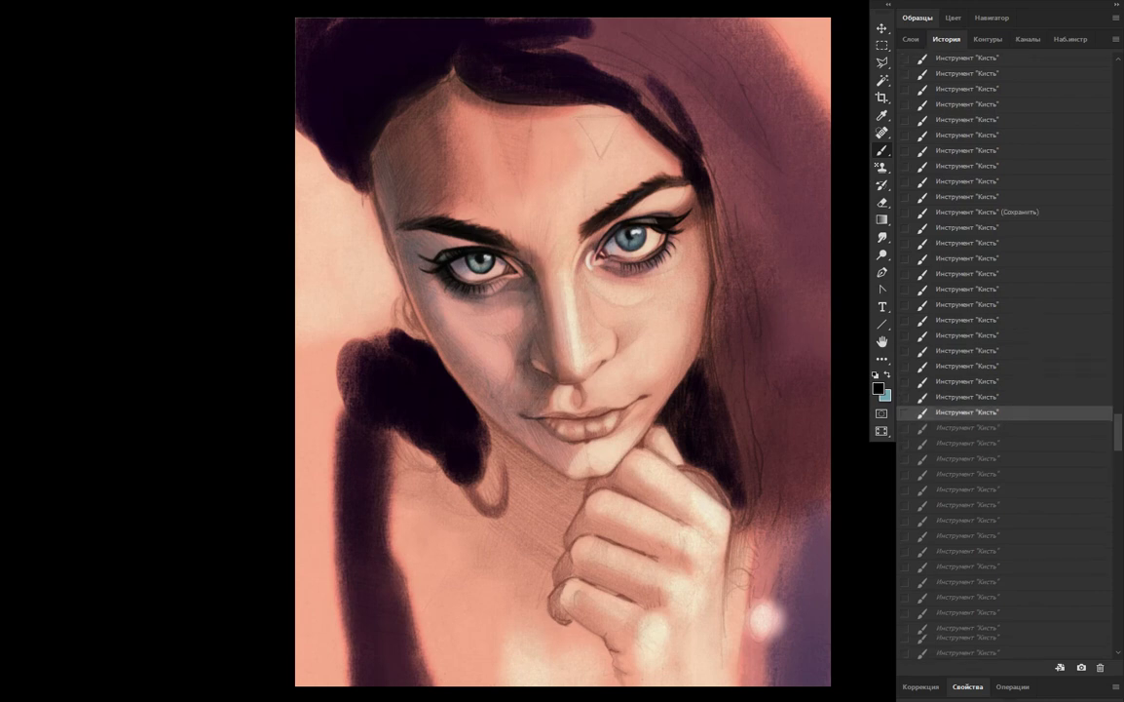
Redo more strokes darkening around the ear and earring, stepping back once
key(ctrl+shift+z)
key(ctrl+shift+z)
key(ctrl+shift+z)
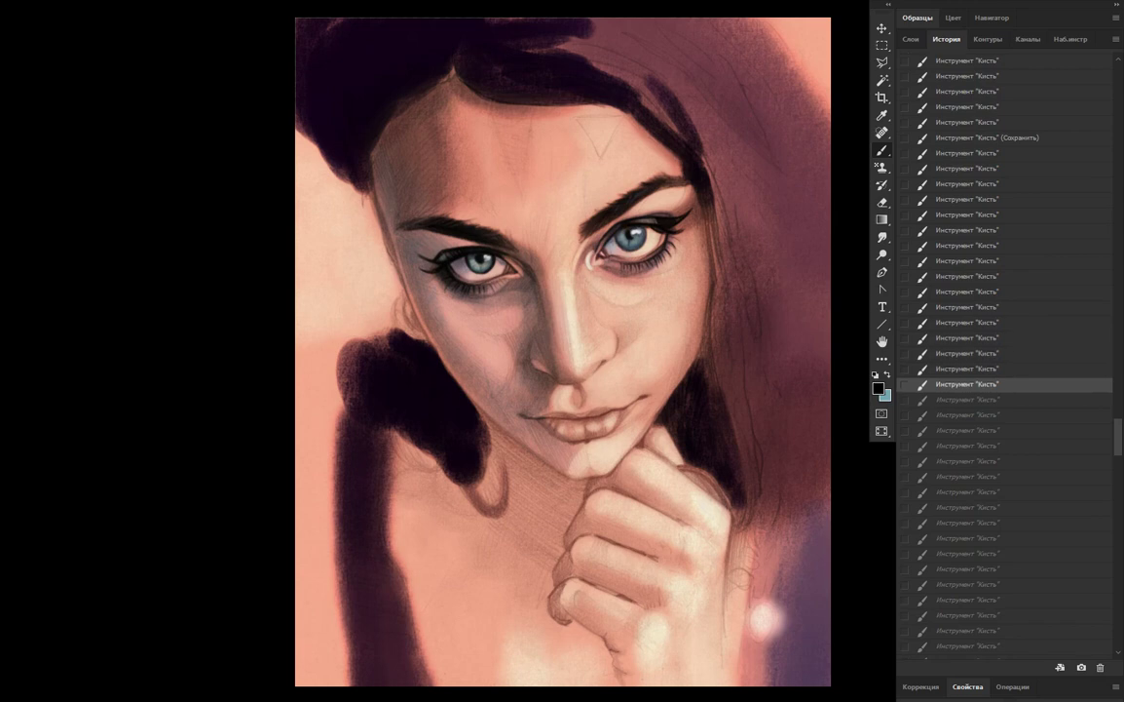
key(ctrl+shift+z)
key(ctrl+shift+z)
key(ctrl+shift+z)
key(ctrl+shift+z)
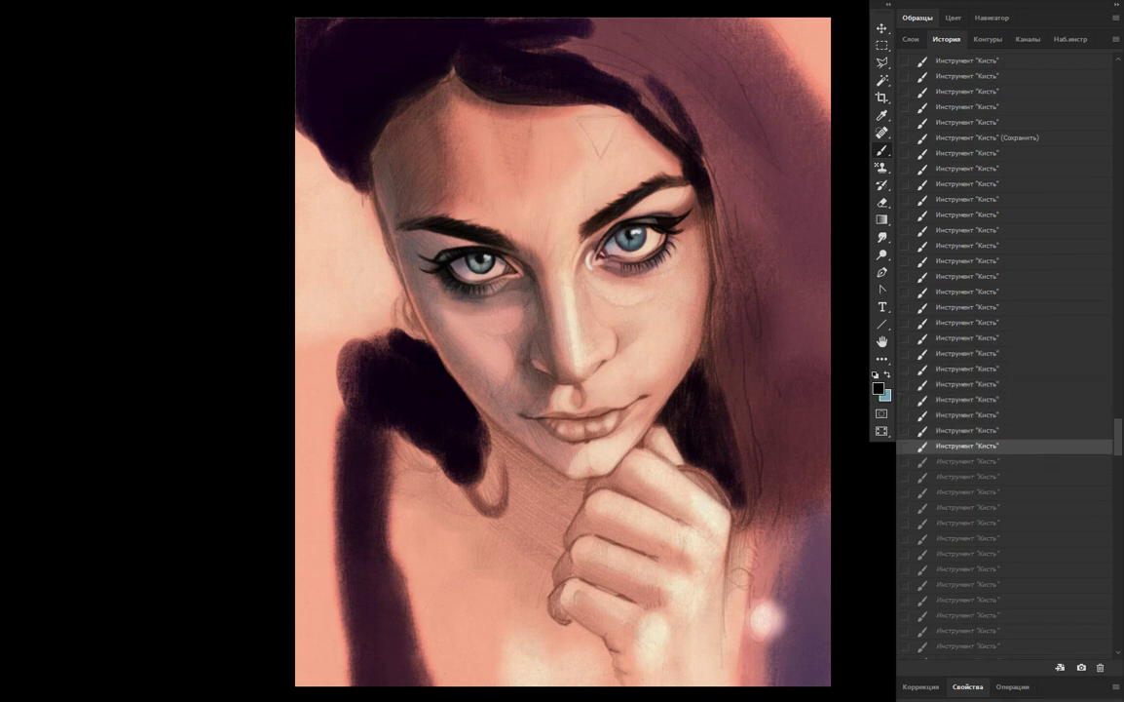
key(ctrl+shift+z)
key(ctrl+shift+z)
key(ctrl+shift+z)
key(ctrl+shift+z)
key(ctrl+shift+z)
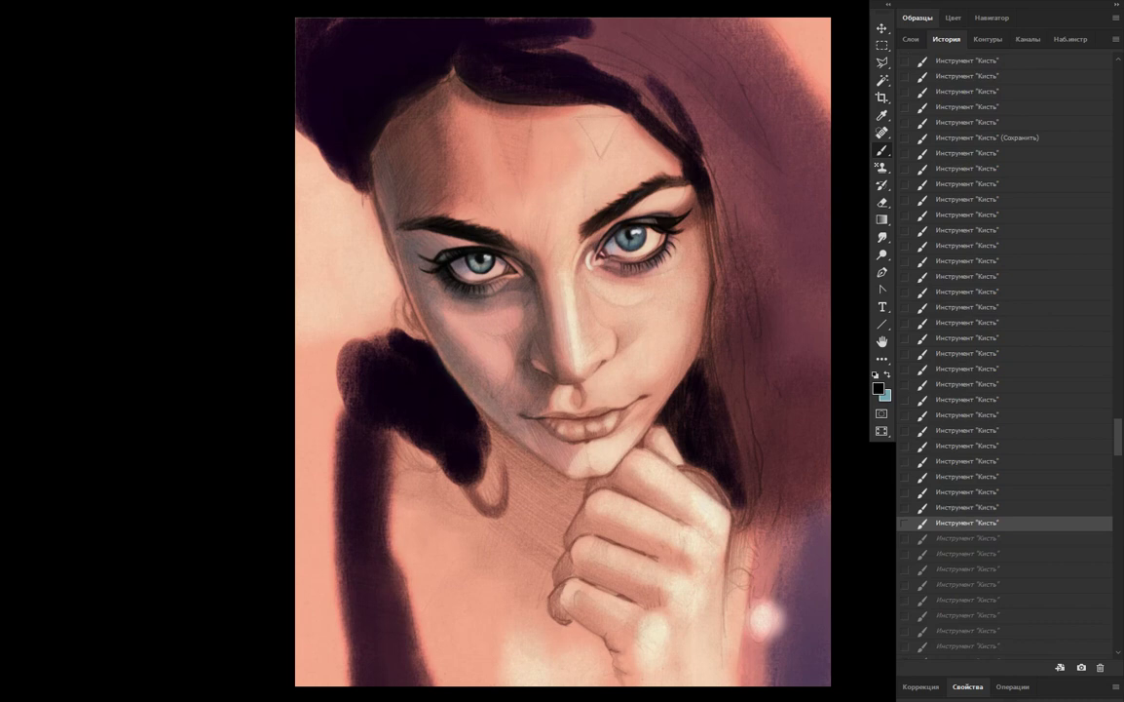
key(ctrl+shift+z)
key(ctrl+alt+z)
key(ctrl+alt+z)
key(ctrl+alt+z)
key(ctrl+shift+z)
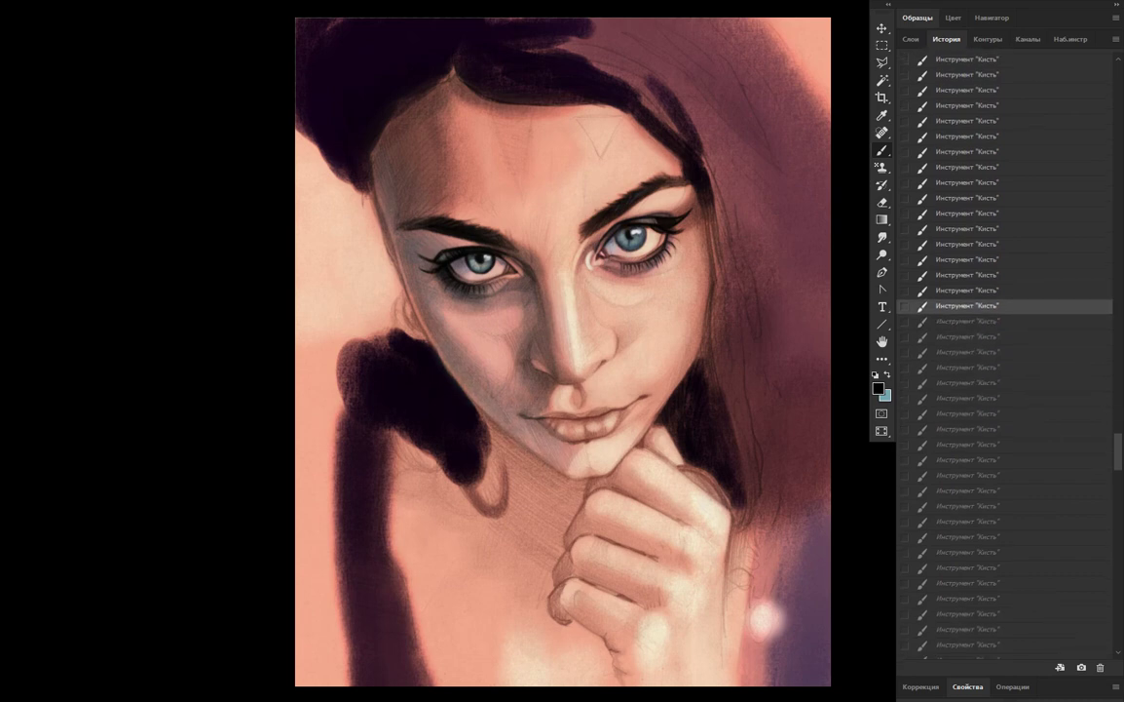
key(ctrl+shift+z)
Restore the earring and shoulder strokes, blending the dark plum mass into the peach background
key(ctrl+shift+z)
key(ctrl+shift+z)
key(ctrl+shift+z)
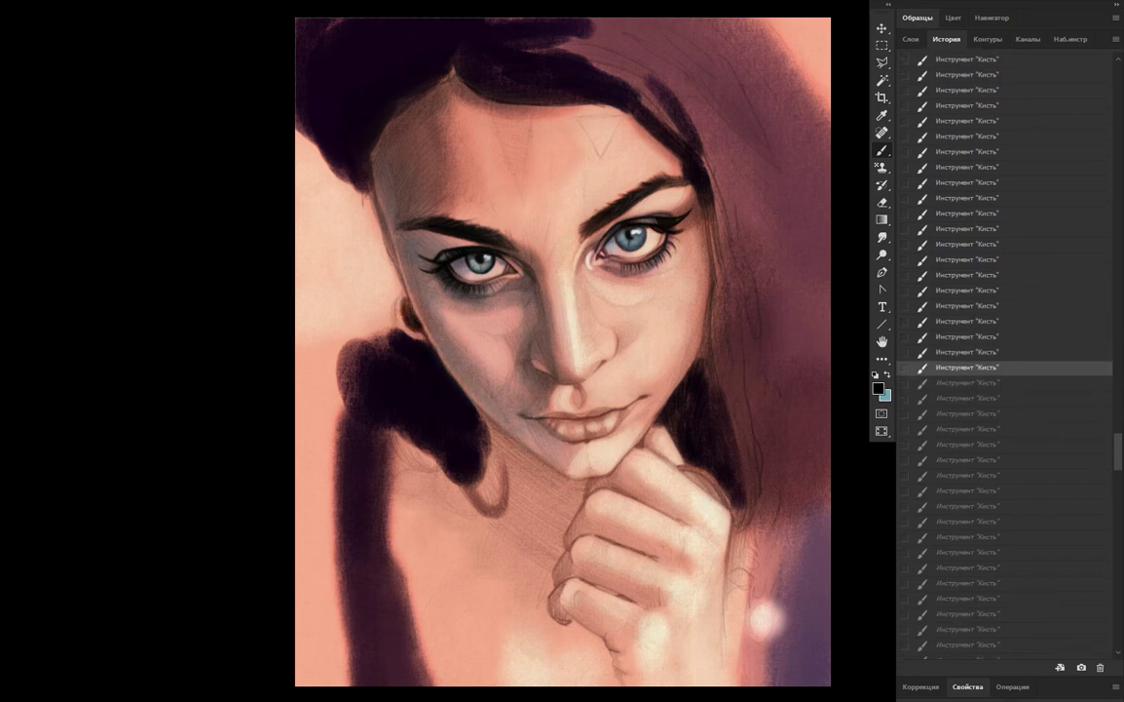
key(ctrl+shift+z)
key(ctrl+shift+z)
key(ctrl+shift+z)
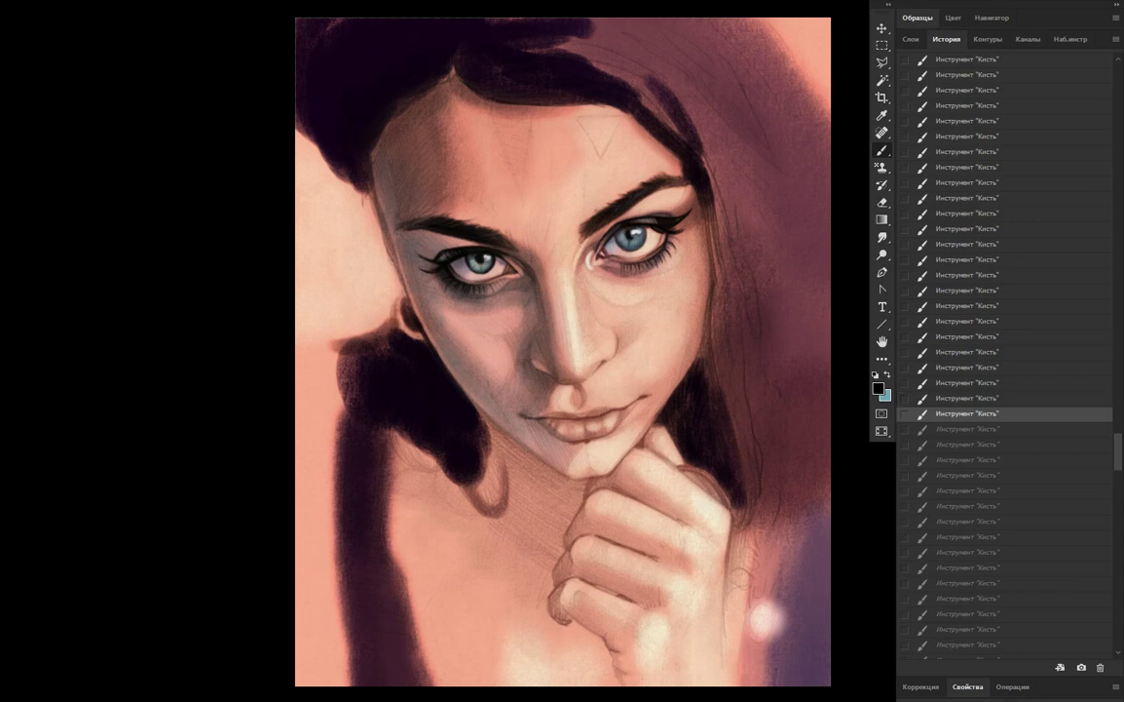
key(ctrl+shift+z)
key(ctrl+shift+z)
key(ctrl+shift+z)
key(ctrl+shift+z)
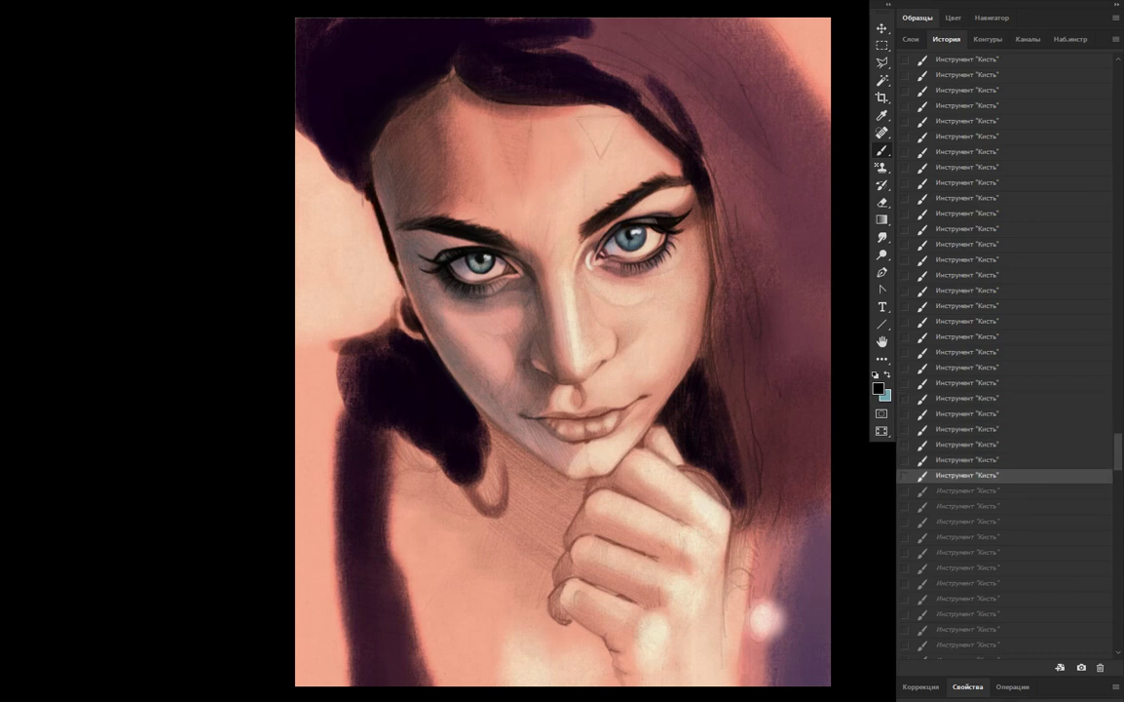
key(ctrl+shift+z)
key(ctrl+shift+z)
key(ctrl+shift+z)
key(ctrl+shift+z)
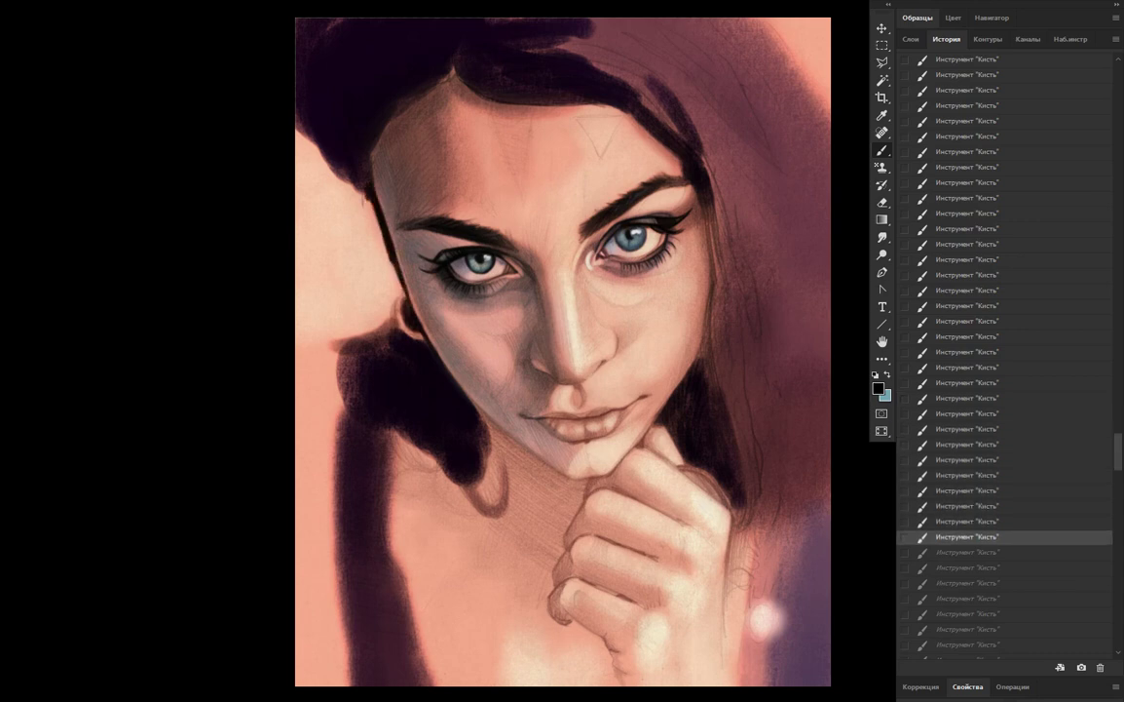
scroll(1003, 351, down, 5)
key(ctrl+shift+z)
key(ctrl+shift+z)
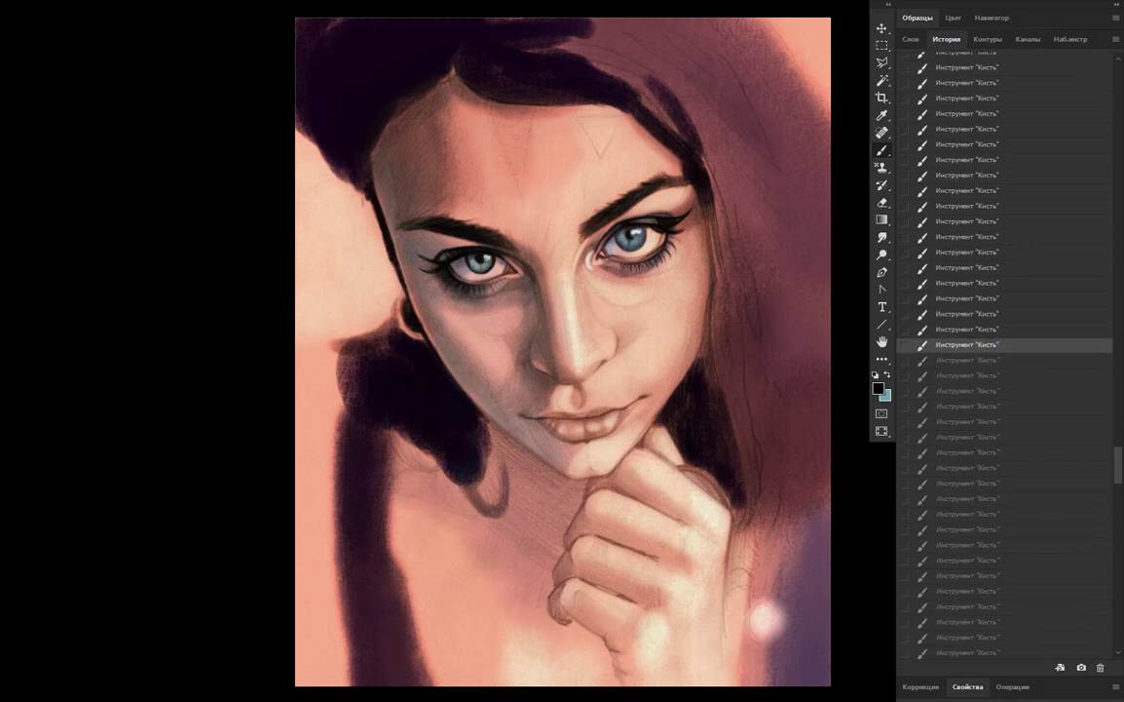
key(ctrl+shift+z)
key(ctrl+shift+z)
key(ctrl+shift+z)
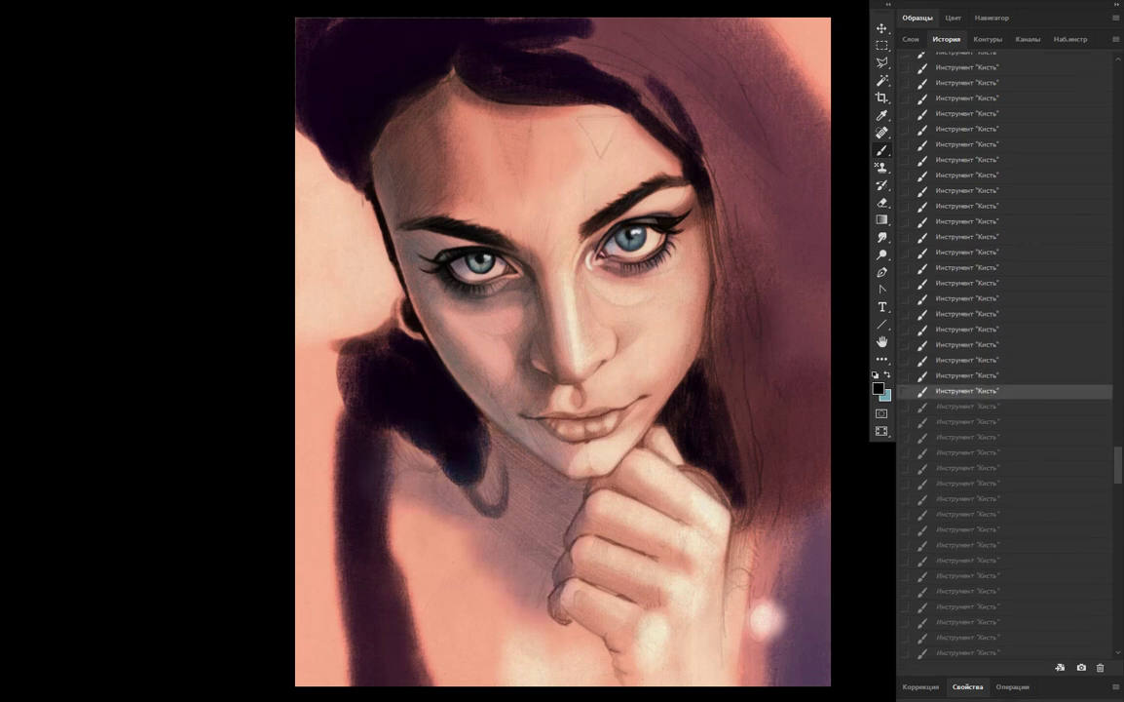
key(ctrl+shift+z)
key(ctrl+shift+z)
key(ctrl+shift+z)
key(ctrl+shift+z)
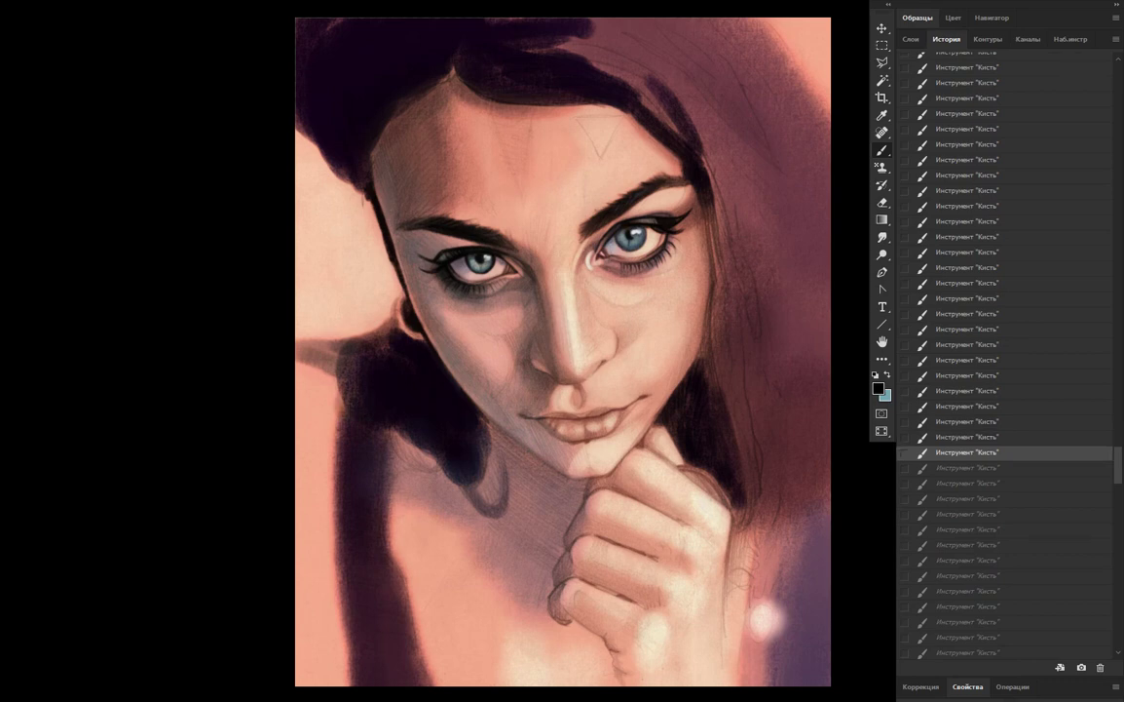
key(ctrl+shift+z)
Redo the dark strokes on the right hair and the blue stroke at the top
key(ctrl+shift+z)
key(ctrl+shift+z)
key(ctrl+shift+z)
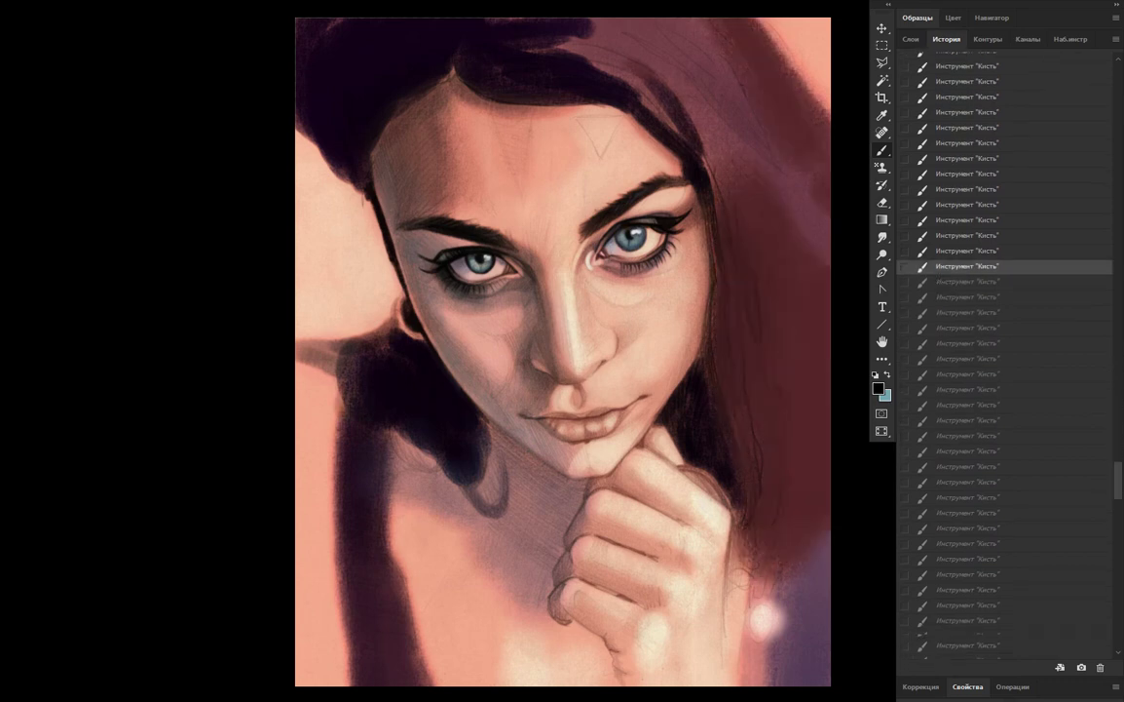
key(ctrl+shift+z)
key(ctrl+shift+z)
key(ctrl+shift+z)
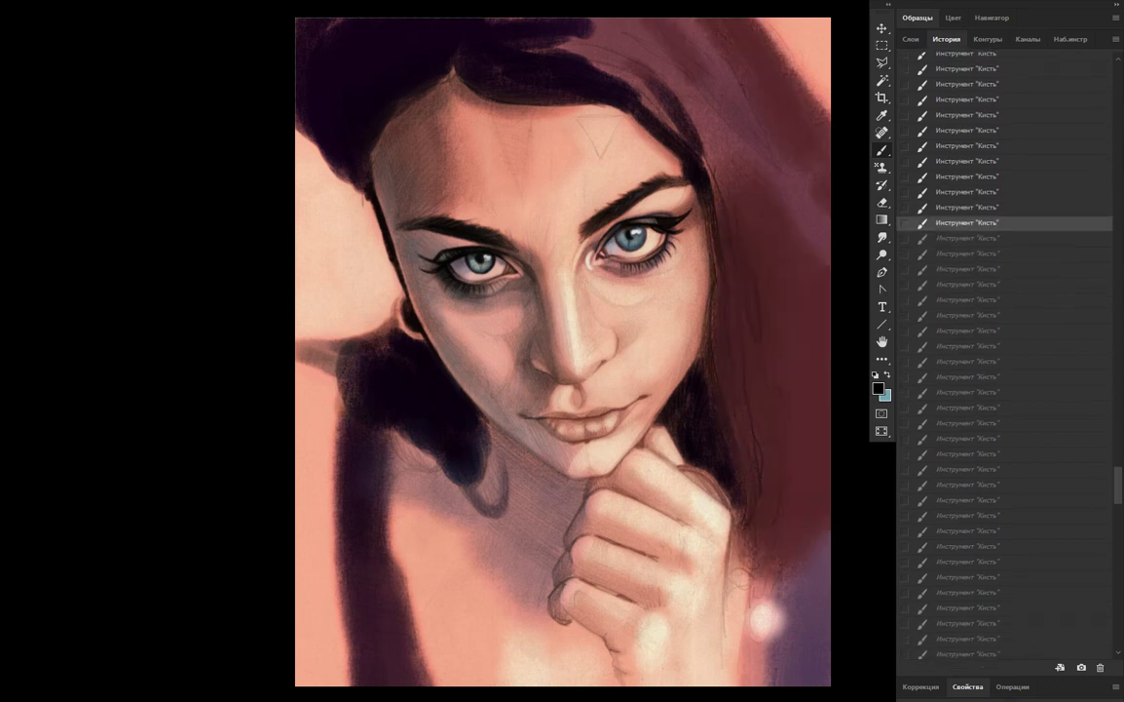
key(ctrl+shift+z)
key(ctrl+shift+z)
key(ctrl+shift+z)
key(ctrl+shift+z)
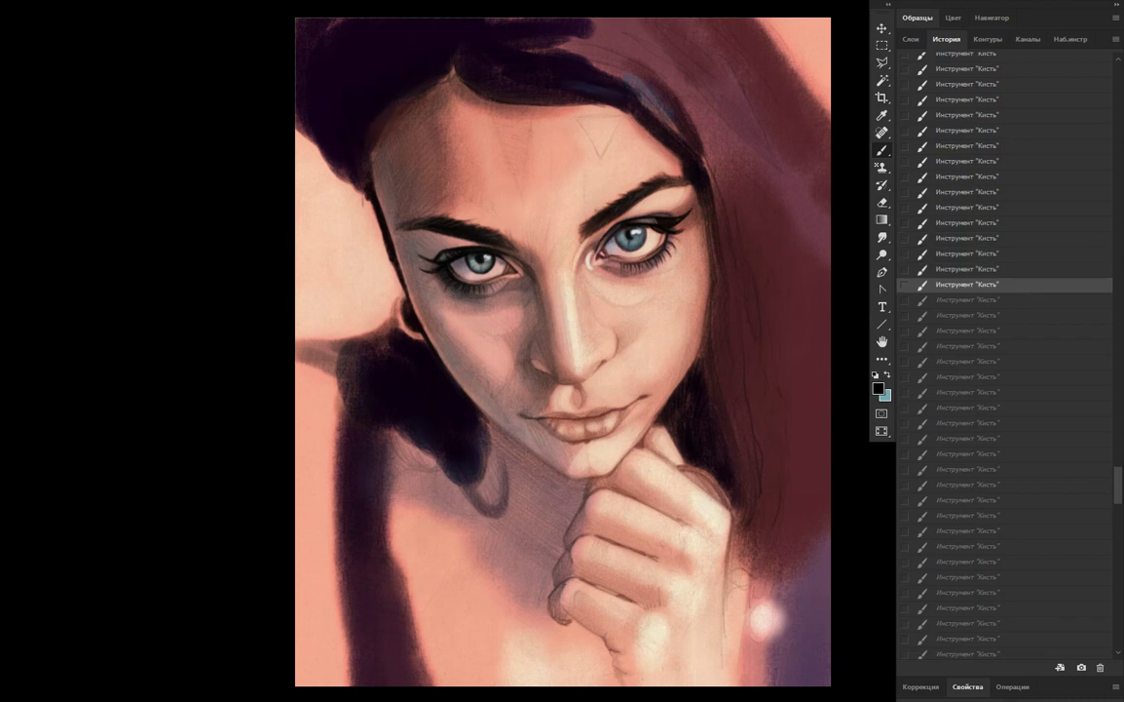
key(ctrl+shift+z)
key(ctrl+shift+z)
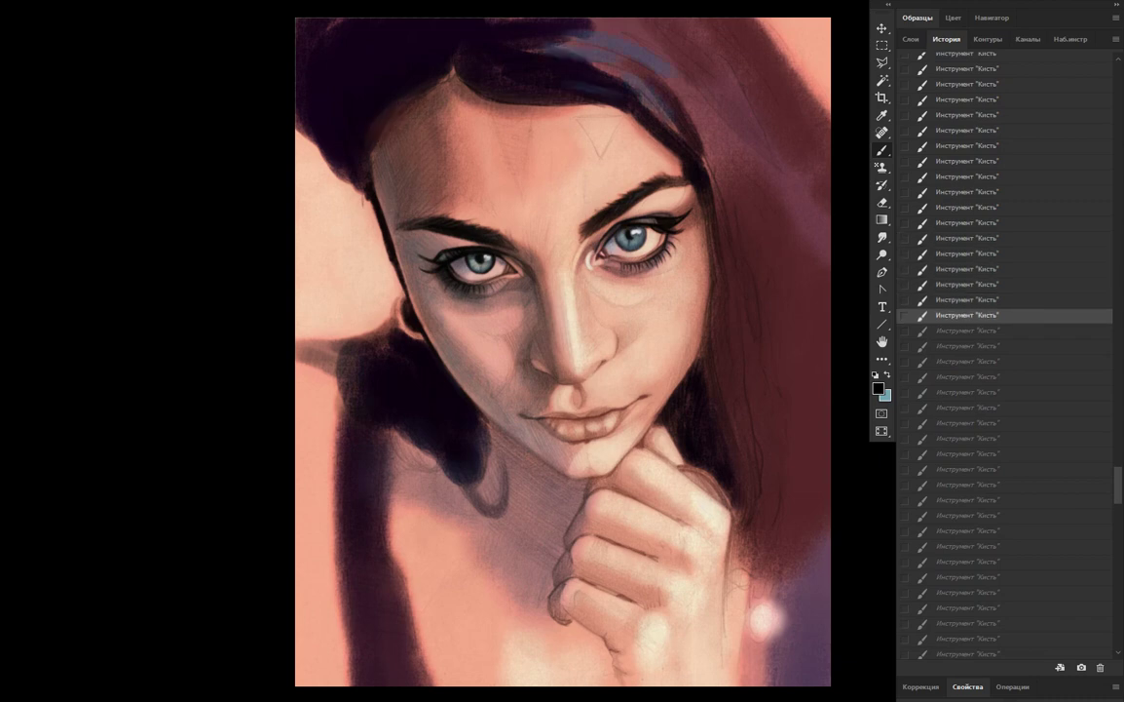
key(ctrl+shift+z)
key(ctrl+shift+z)
key(ctrl+shift+z)
key(ctrl+shift+z)
key(ctrl+shift+z)
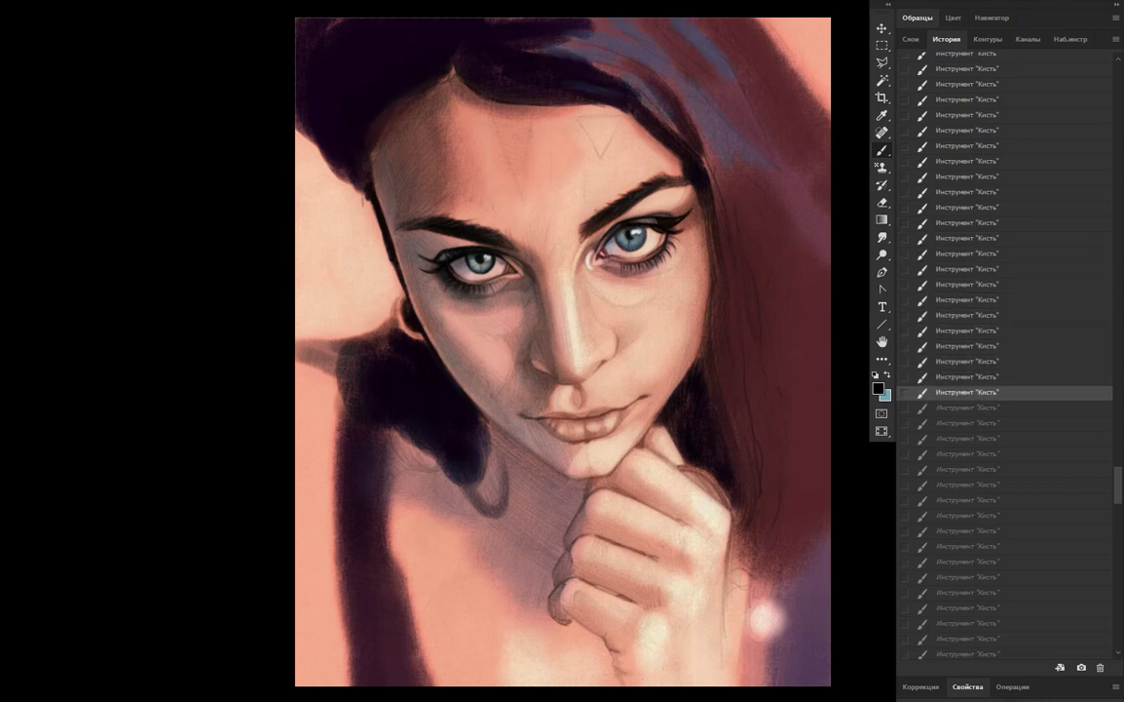
key(ctrl+shift+z)
key(ctrl+shift+z)
key(ctrl+shift+z)
key(ctrl+shift+z)
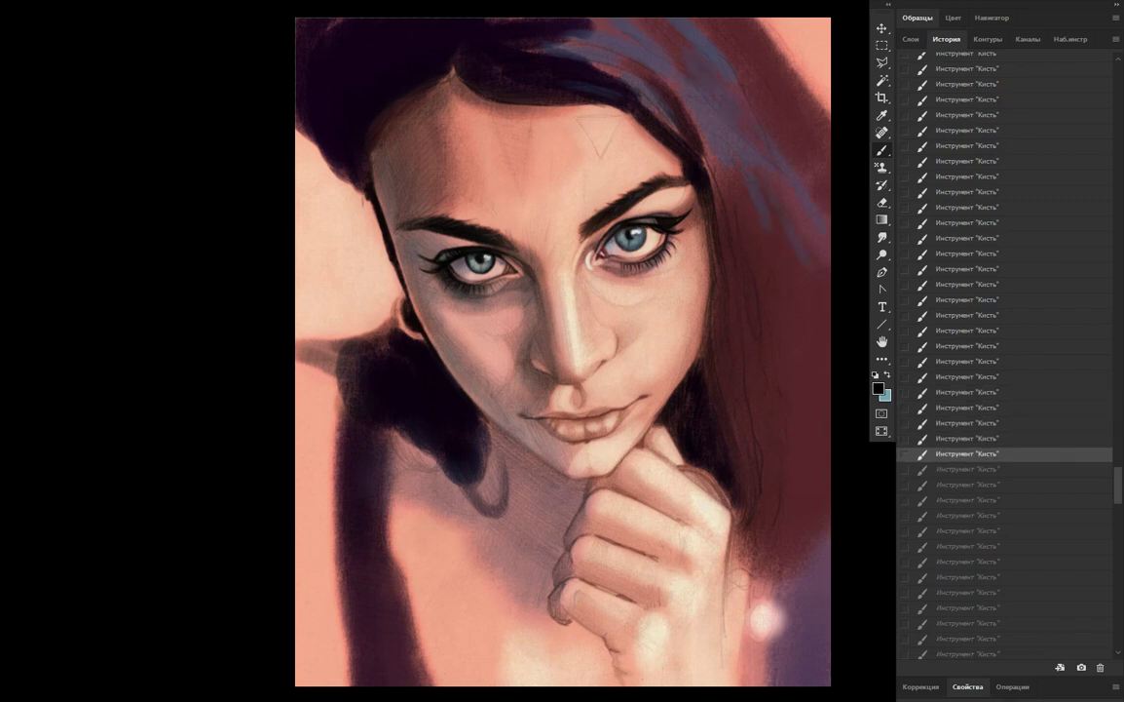
key(ctrl+shift+z)
key(ctrl+shift+z)
key(ctrl+shift+z)
key(ctrl+shift+z)
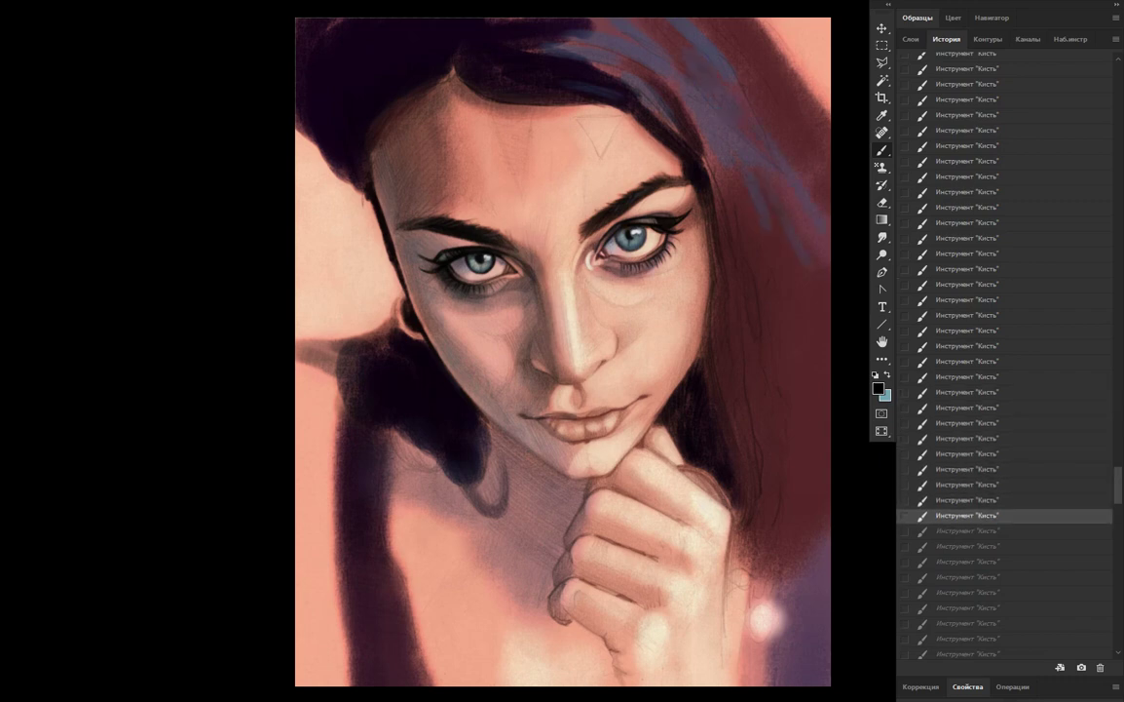
key(ctrl+shift+z)
key(ctrl+shift+z)
key(ctrl+shift+z)
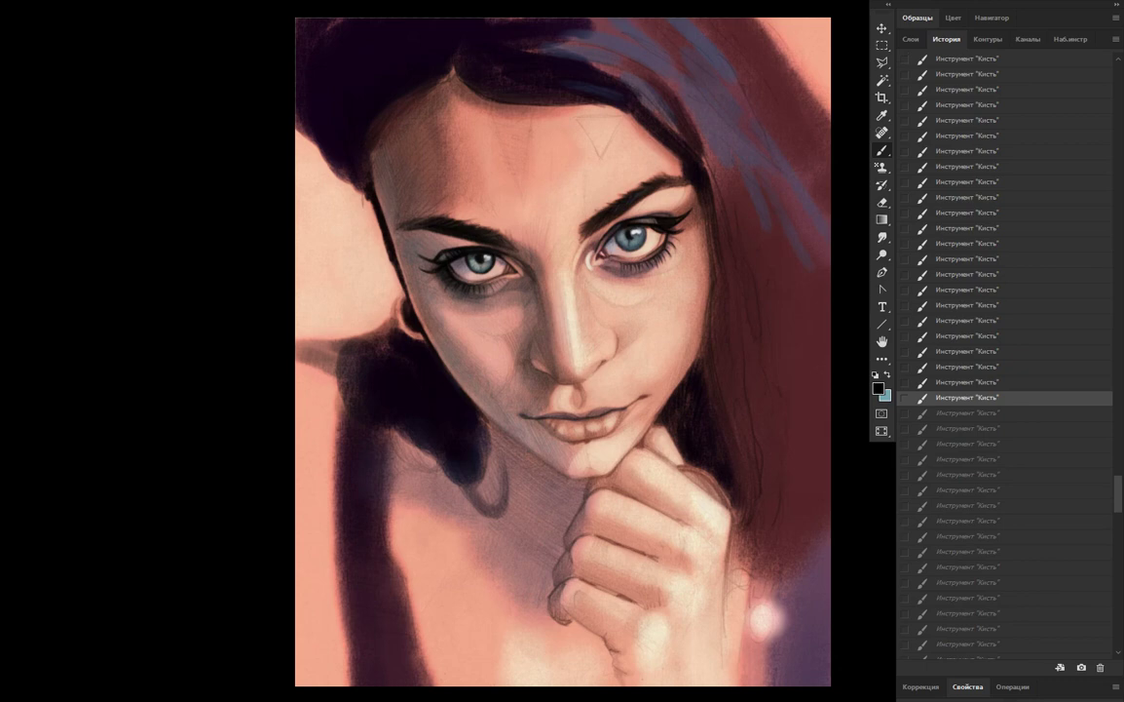
key(ctrl+shift+z)
key(ctrl+shift+z)
key(ctrl+shift+z)
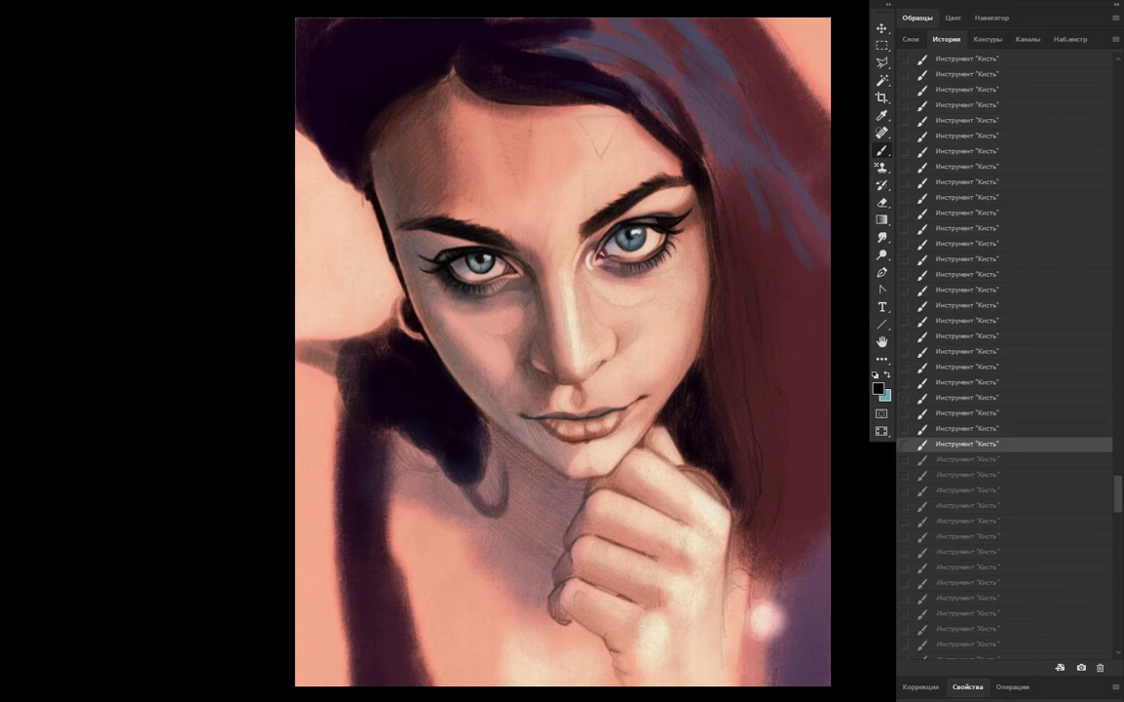
key(ctrl+shift+z)
key(ctrl+shift+z)
key(ctrl+shift+z)
key(ctrl+shift+z)
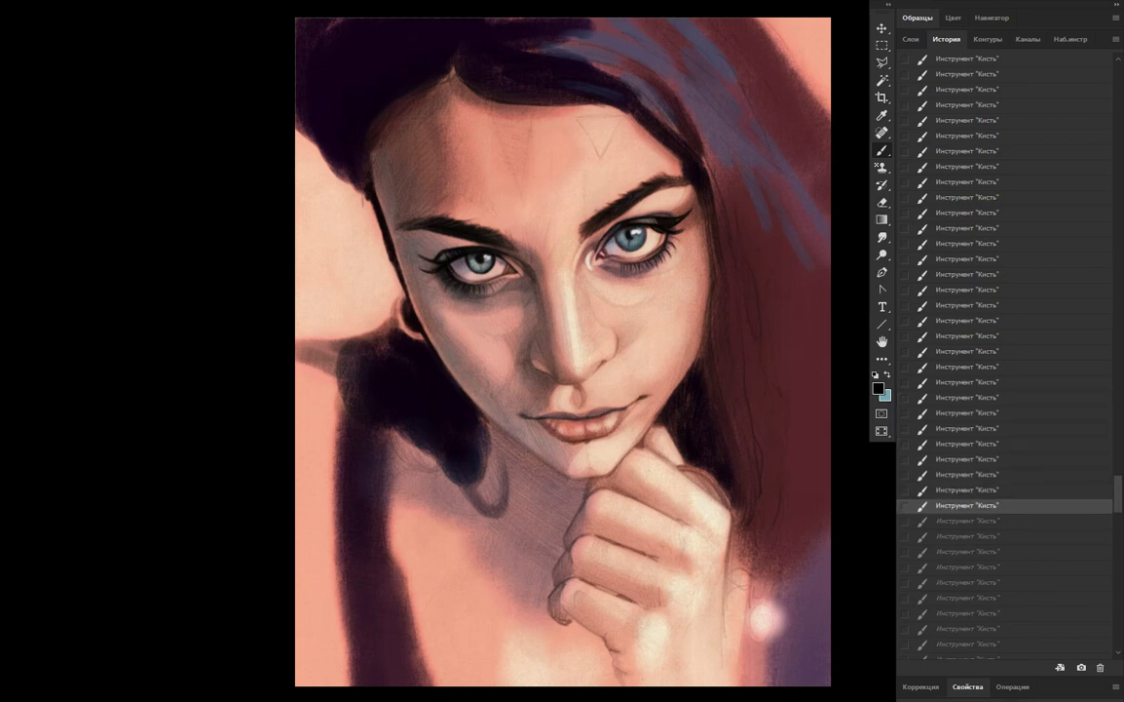
key(ctrl+shift+z)
Jump back to an earlier History state, then replay the next batches of brush strokes
key(ctrl+shift+z)
key(ctrl+shift+z)
key(ctrl+shift+z)
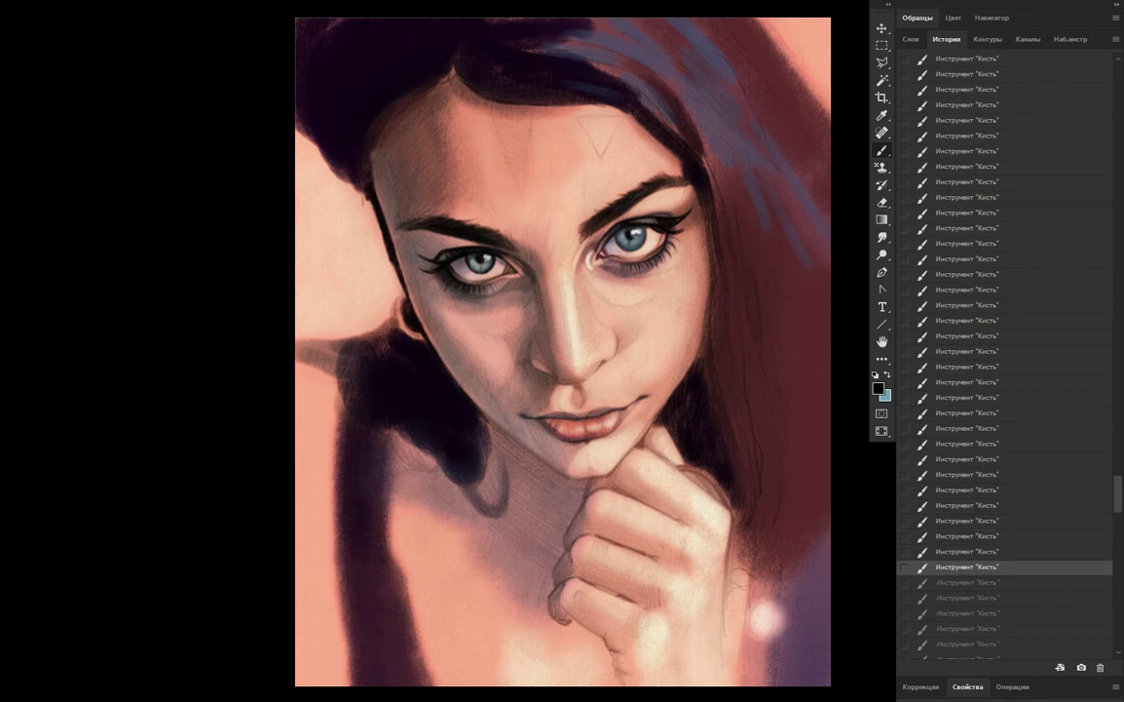
click(966, 319)
key(ctrl+shift+z)
key(ctrl+shift+z)
key(ctrl+shift+z)
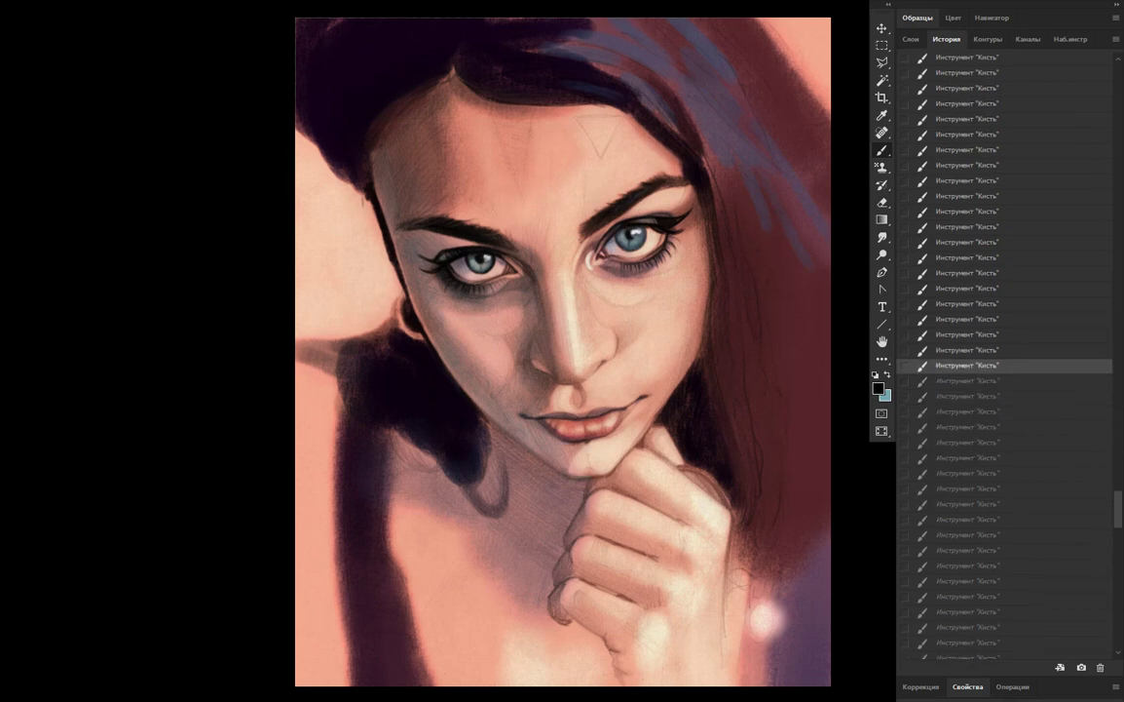
key(ctrl+shift+z)
key(ctrl+shift+z)
key(ctrl+shift+z)
key(ctrl+shift+z)
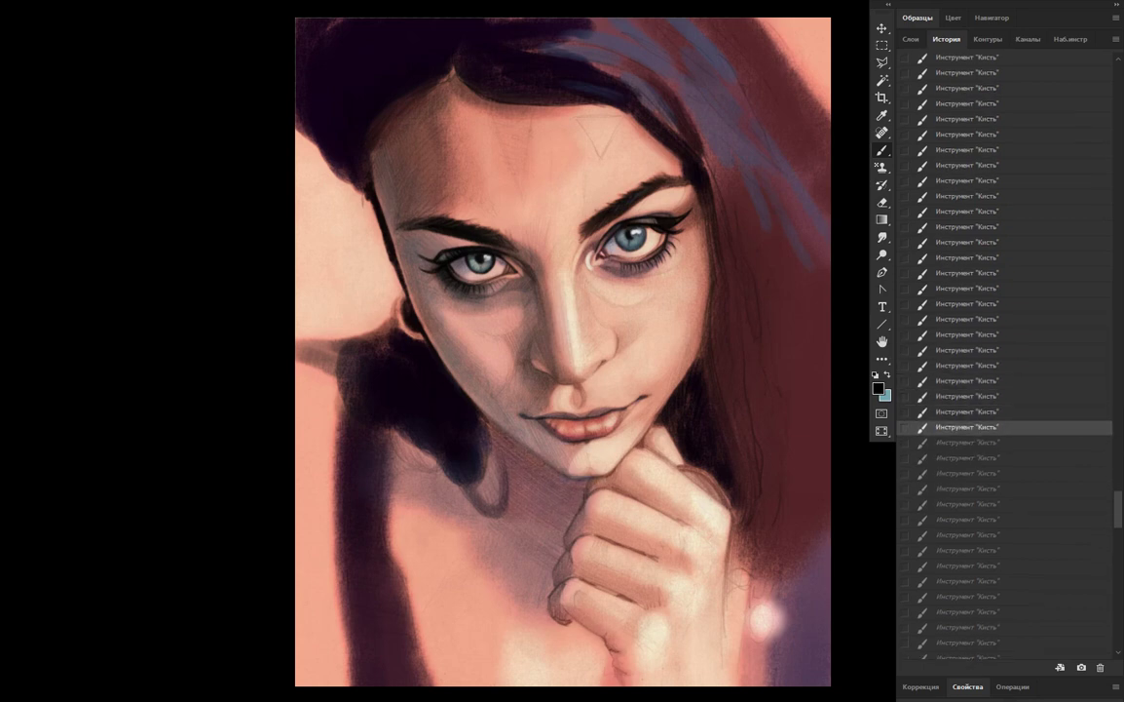
key(ctrl+shift+z)
key(ctrl+shift+z)
key(ctrl+shift+z)
key(ctrl+shift+z)
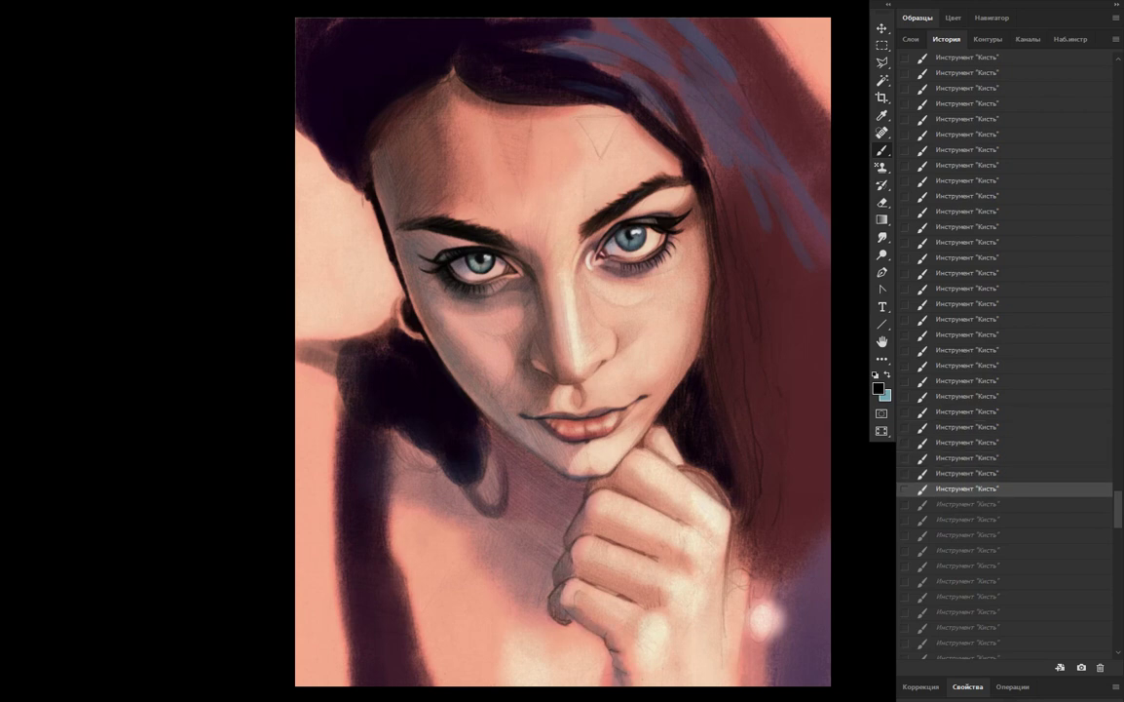
key(ctrl+shift+z)
key(ctrl+shift+z)
key(ctrl+shift+z)
key(ctrl+shift+z)
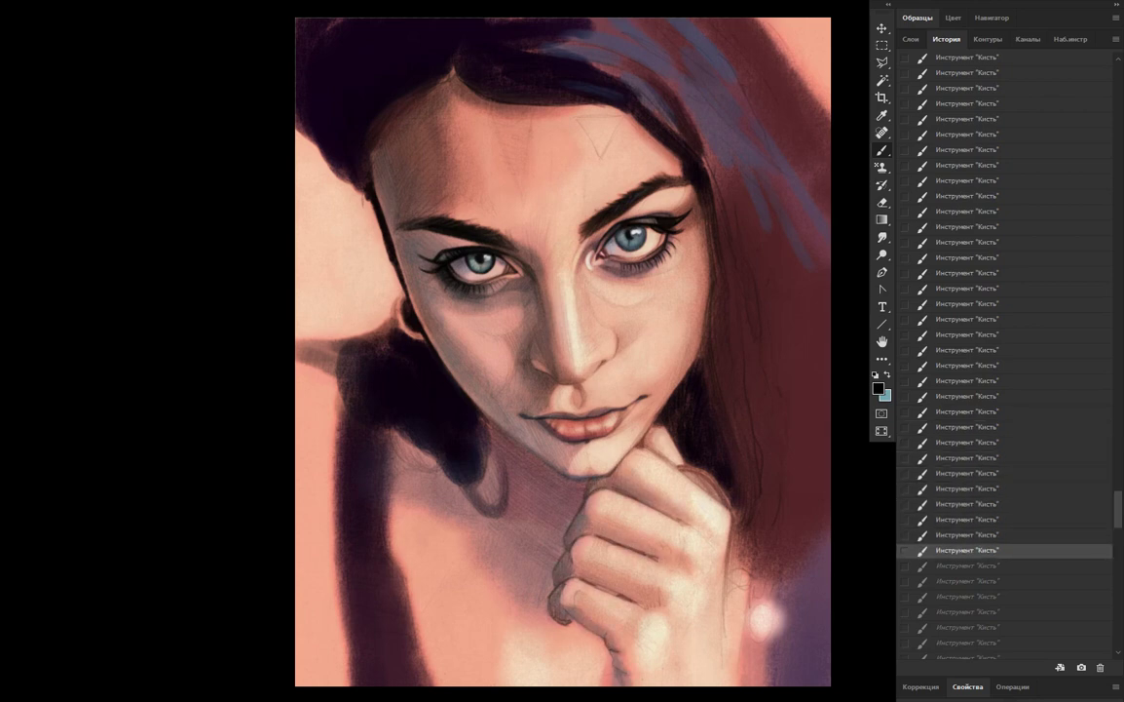
key(ctrl+alt+z)
key(ctrl+alt+z)
key(ctrl+alt+z)
Redo the following groups of four to five Brush states
key(ctrl+shift+z)
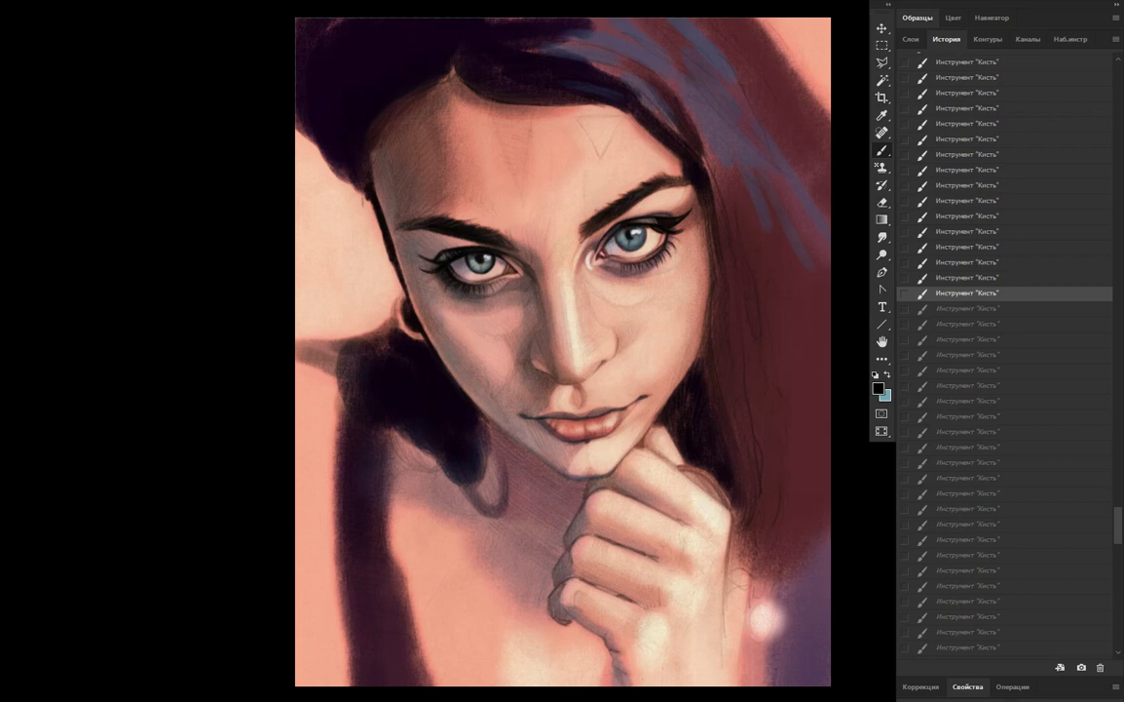
key(ctrl+shift+z)
key(ctrl+shift+z)
key(ctrl+shift+z)
key(ctrl+shift+z)
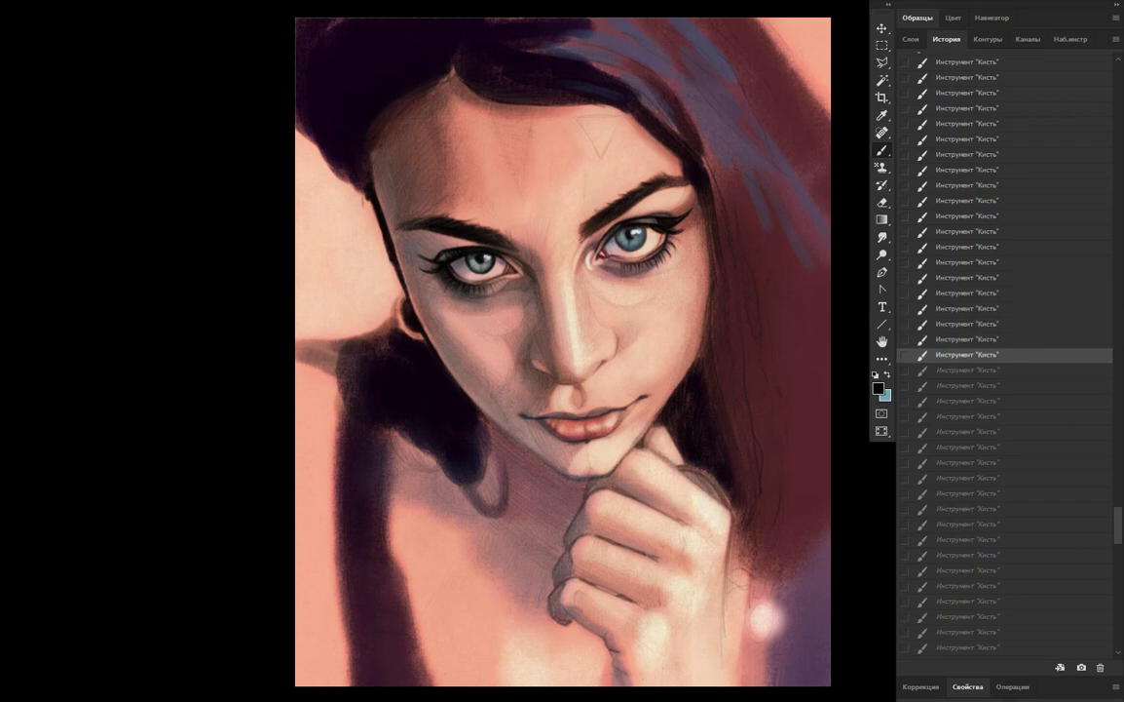
key(ctrl+shift+z)
key(ctrl+shift+z)
key(ctrl+shift+z)
key(ctrl+shift+z)
key(ctrl+shift+z)
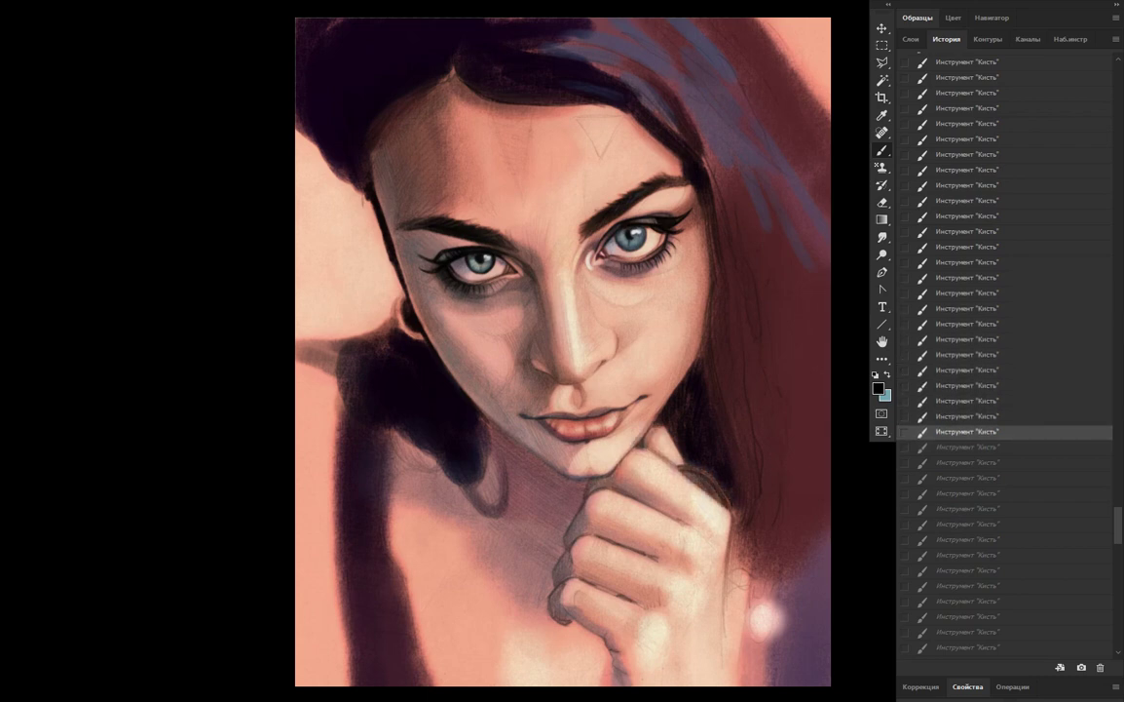
key(ctrl+shift+z)
key(ctrl+shift+z)
key(ctrl+shift+z)
key(ctrl+shift+z)
key(ctrl+shift+z)
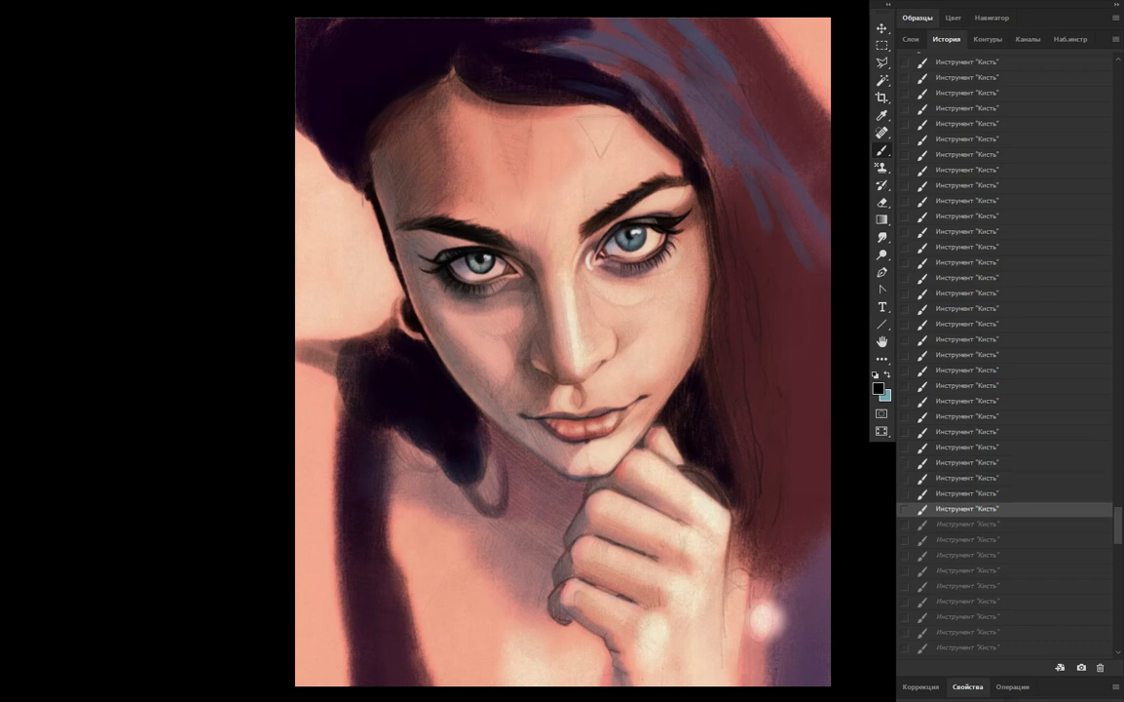
scroll(1004, 351, down, 3)
key(ctrl+shift+z)
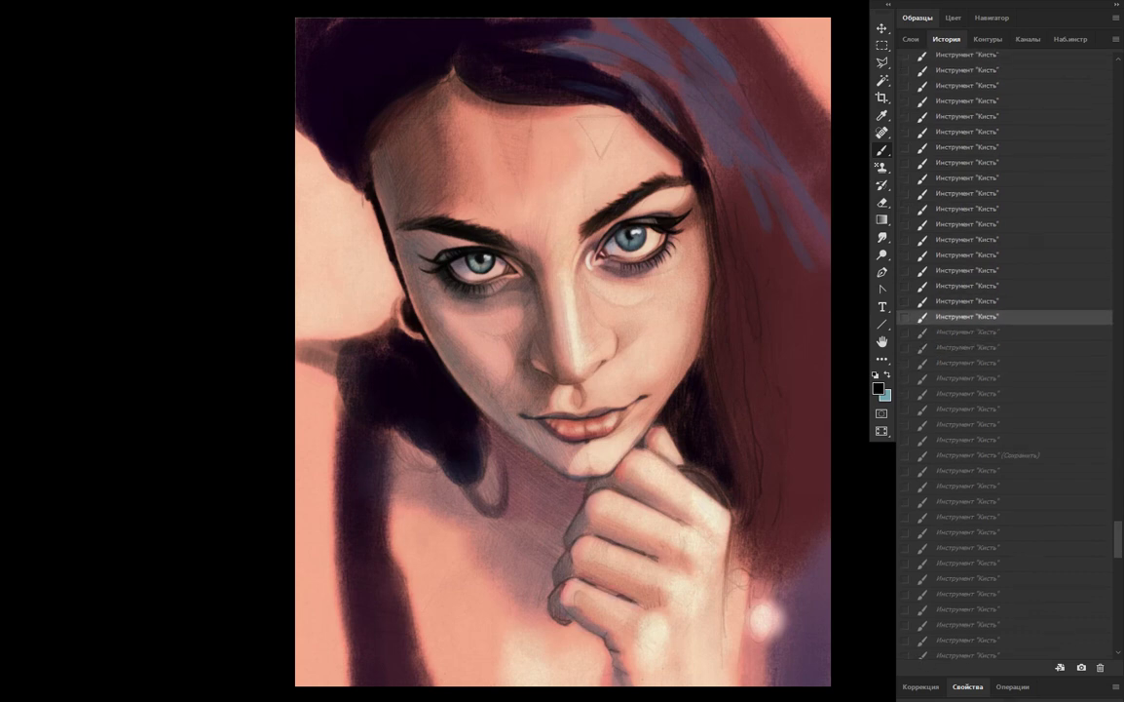
key(ctrl+shift+z)
key(ctrl+shift+z)
key(ctrl+shift+z)
key(ctrl+shift+z)
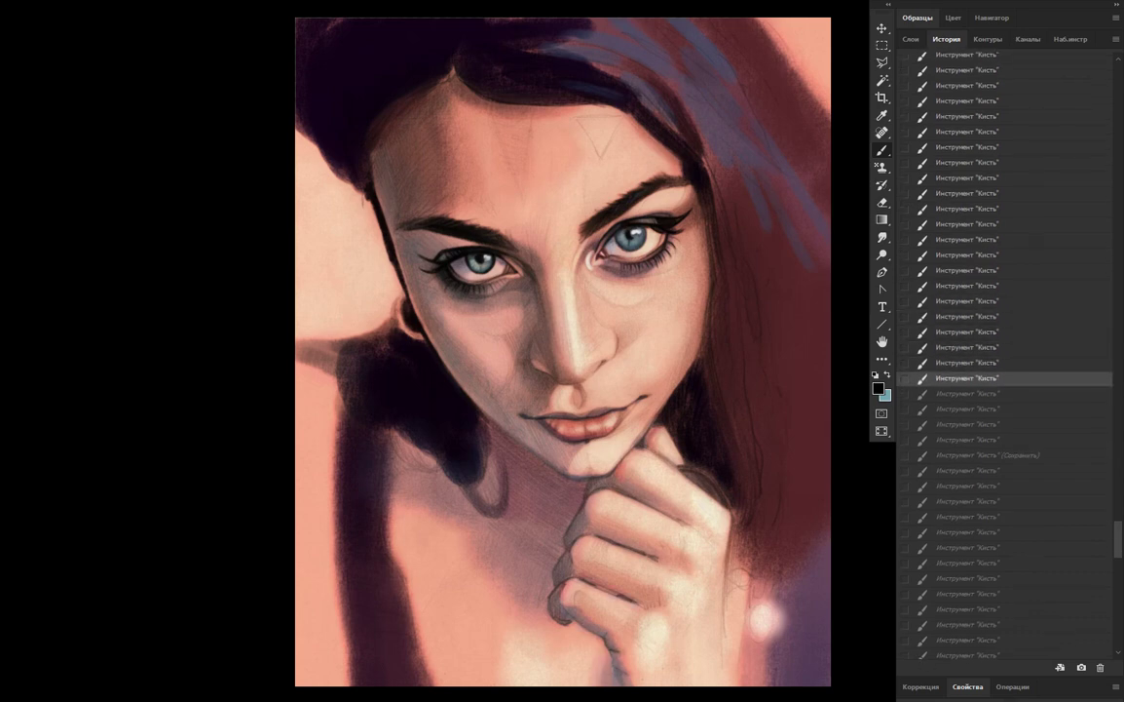
key(ctrl+shift+z)
key(ctrl+shift+z)
key(ctrl+shift+z)
key(ctrl+shift+z)
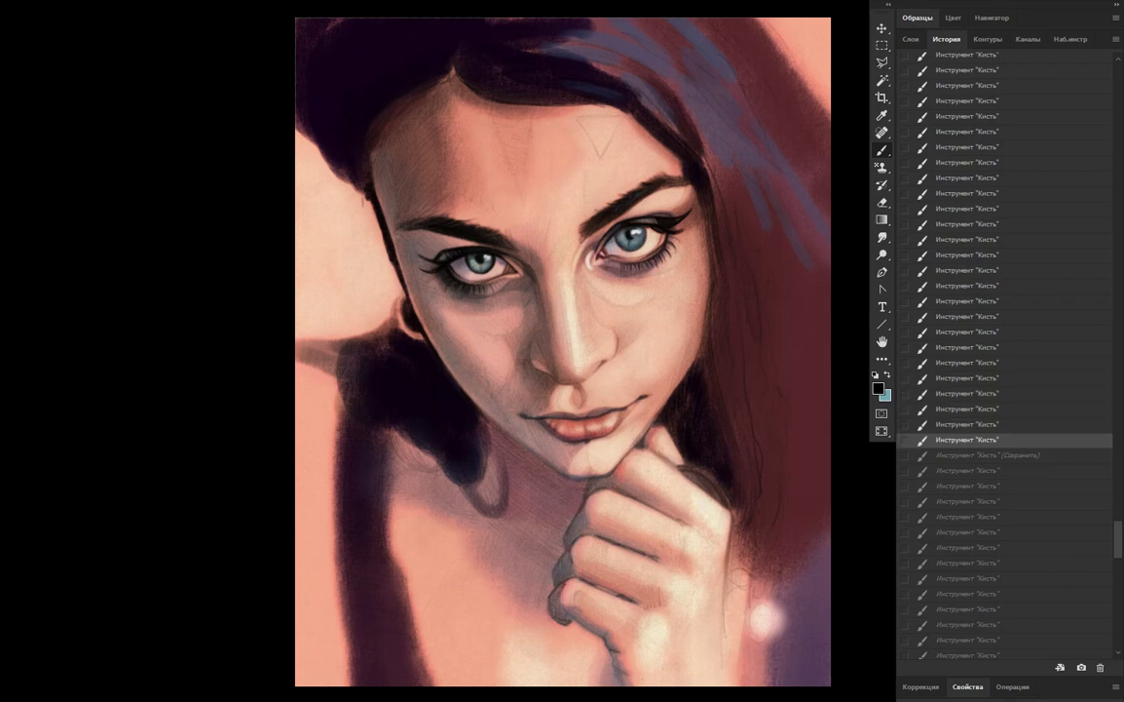
key(ctrl+shift+z)
Replay brush strokes onward through the saved point in the History
key(ctrl+shift+z)
scroll(1003, 351, down, 5)
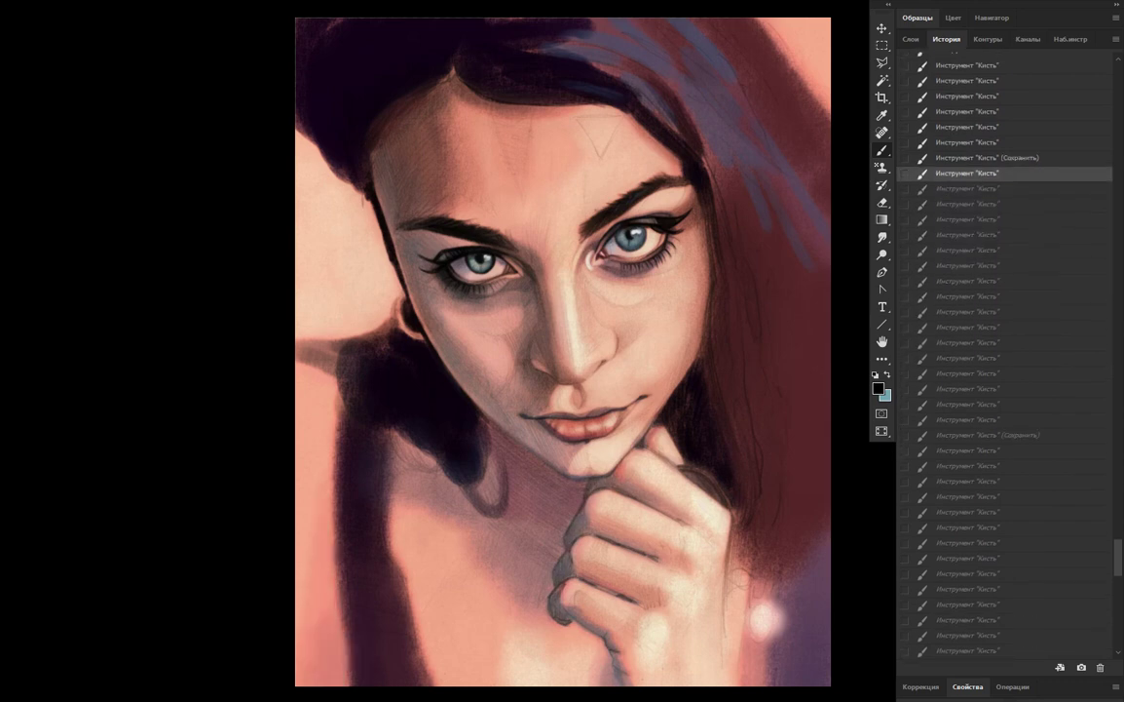
key(ctrl+shift+z)
key(ctrl+shift+z)
key(ctrl+shift+z)
key(ctrl+shift+z)
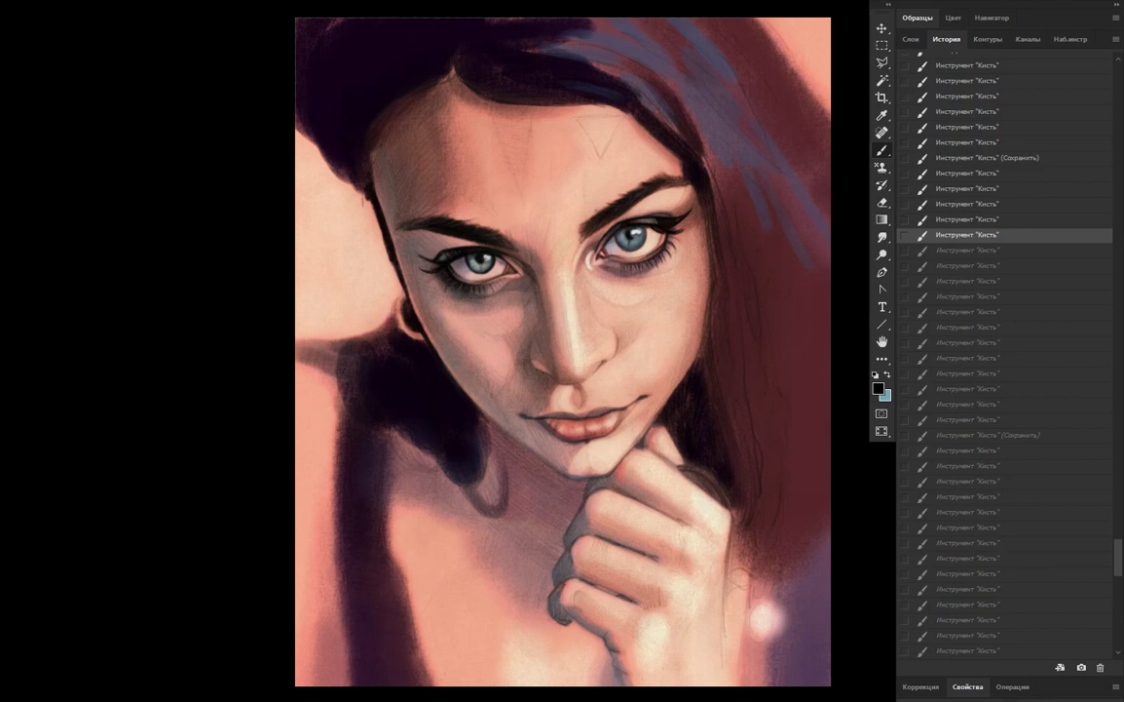
key(ctrl+shift+z)
key(ctrl+shift+z)
key(ctrl+shift+z)
key(ctrl+shift+z)
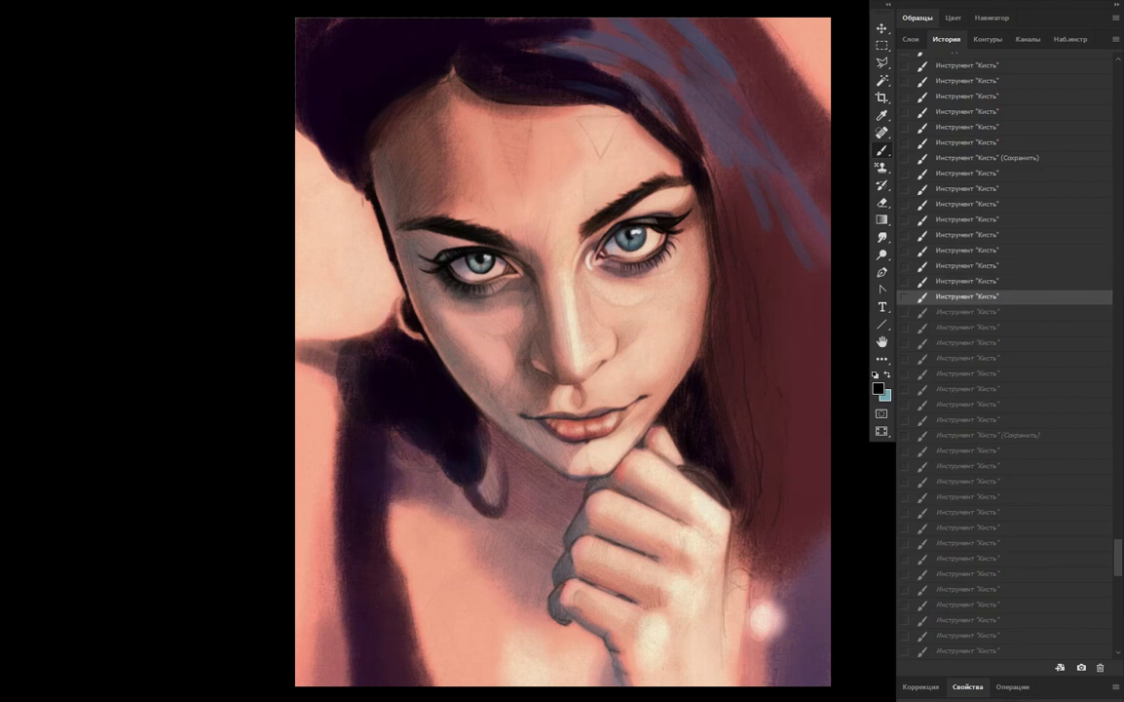
key(ctrl+shift+z)
key(ctrl+shift+z)
key(ctrl+shift+z)
key(ctrl+shift+z)
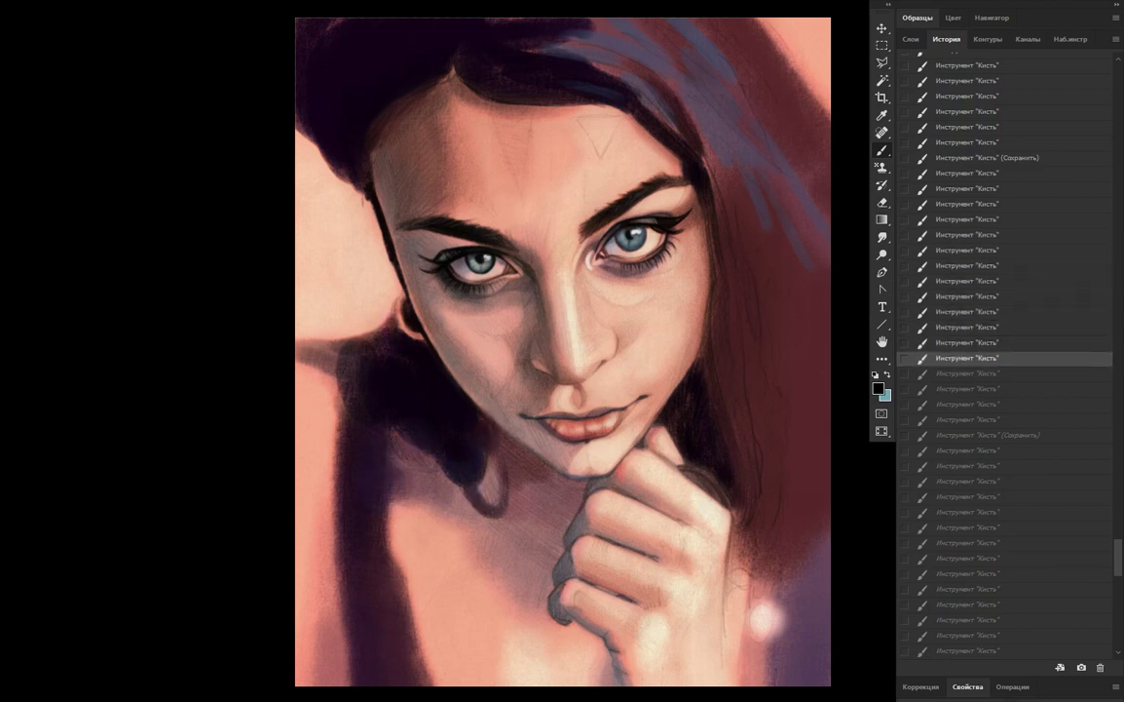
key(ctrl+shift+z)
key(ctrl+shift+z)
key(ctrl+shift+z)
key(ctrl+shift+z)
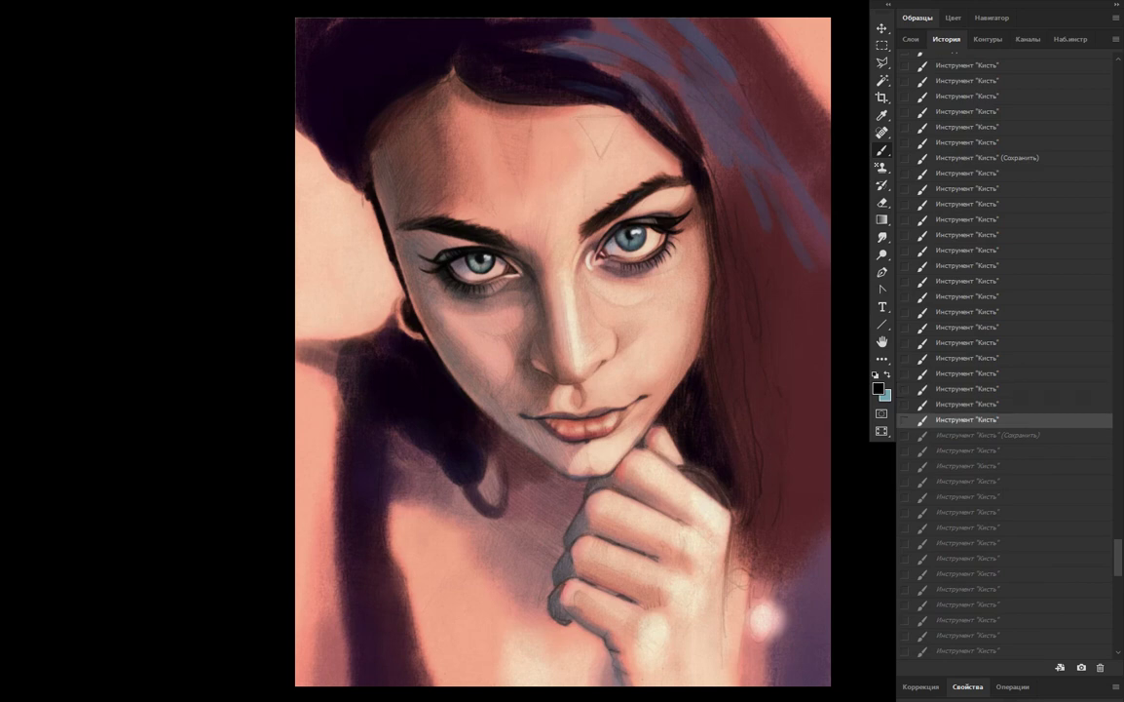
key(ctrl+shift+z)
key(ctrl+shift+z)
key(ctrl+shift+z)
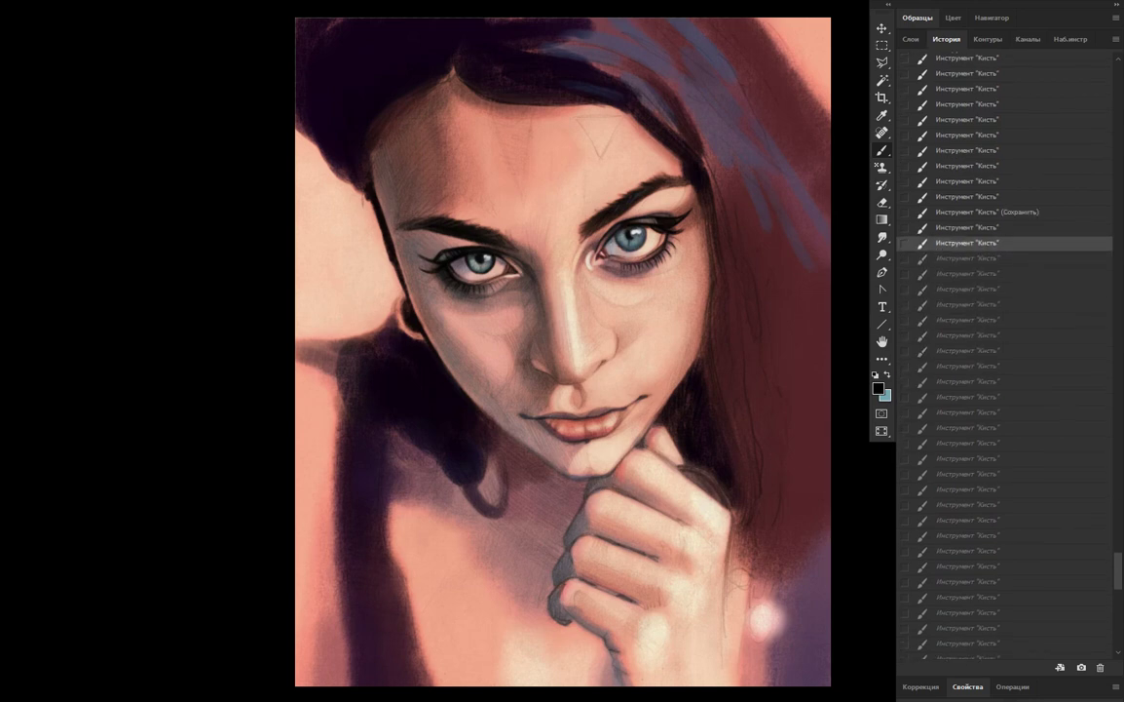
key(ctrl+shift+z)
key(ctrl+shift+z)
key(ctrl+shift+z)
key(ctrl+shift+z)
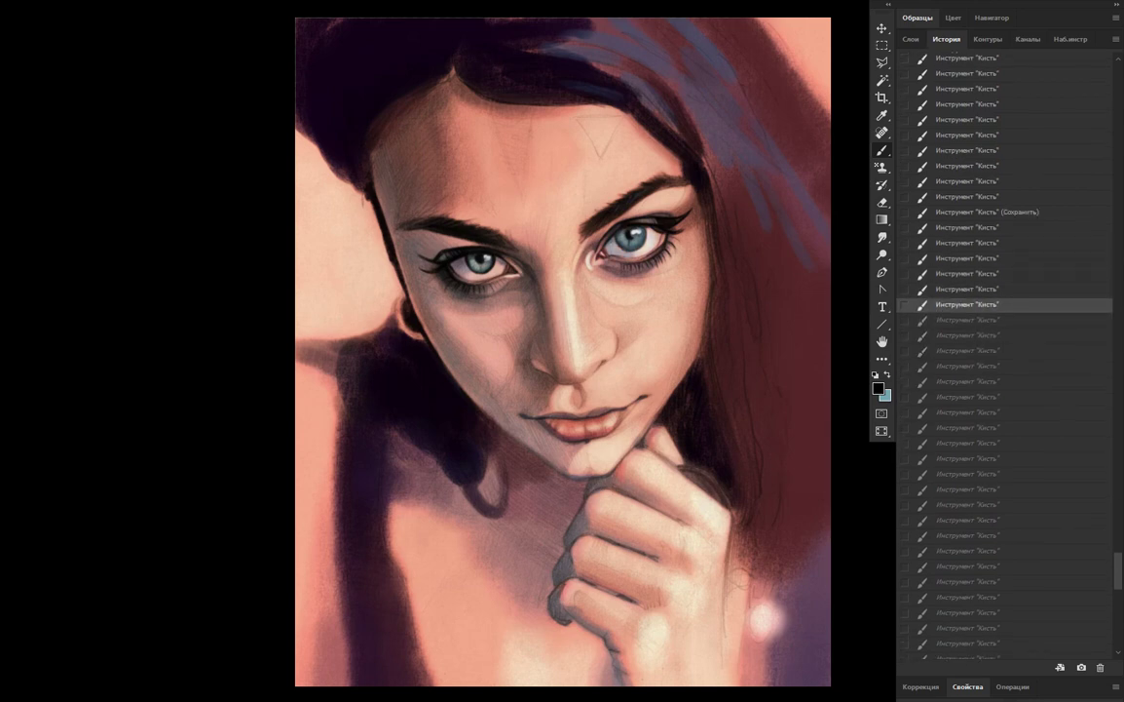
key(ctrl+shift+z)
key(ctrl+shift+z)
key(ctrl+shift+z)
key(ctrl+shift+z)
key(ctrl+shift+z)
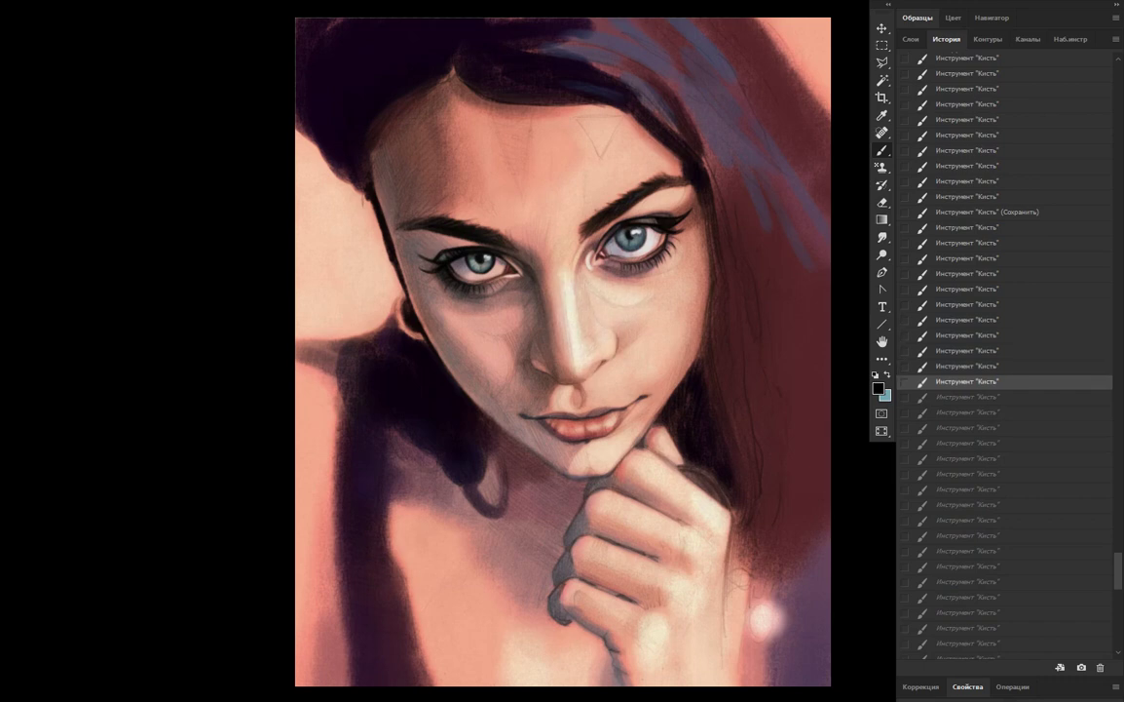
key(ctrl+shift+z)
key(ctrl+shift+z)
key(ctrl+shift+z)
key(ctrl+shift+z)
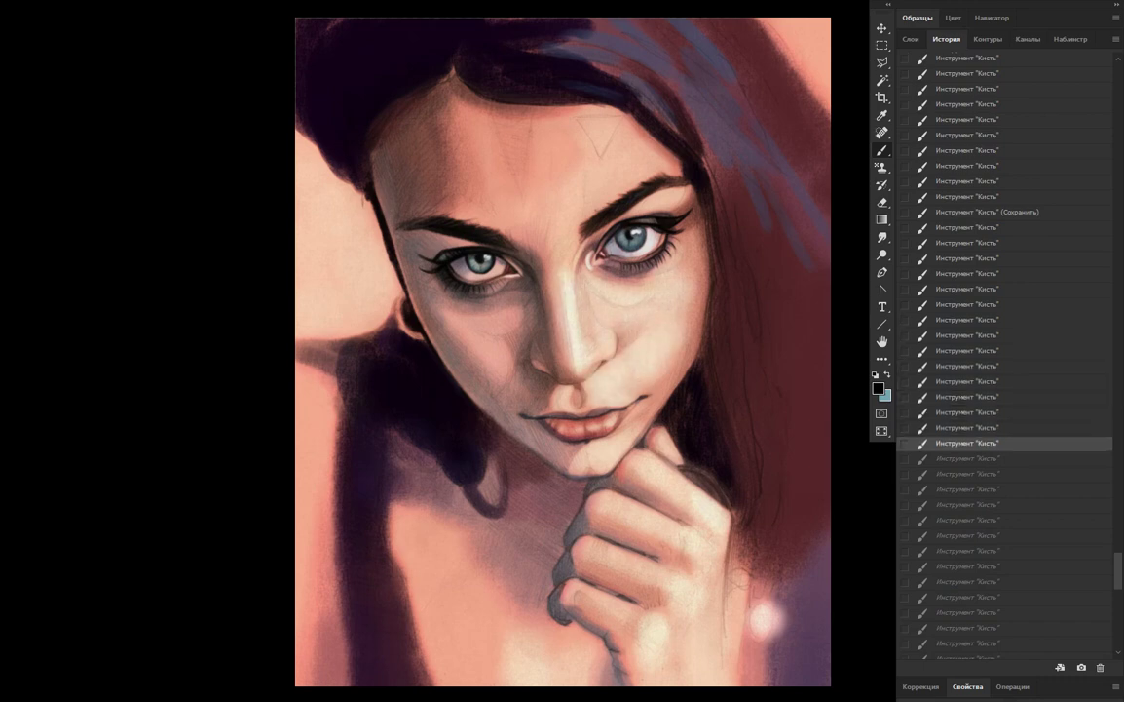
key(ctrl+shift+z)
Undo two strokes, then redo hair strokes until purple shading covers the earring area
key(ctrl+shift+z)
key(ctrl+shift+z)
key(ctrl+shift+z)
key(ctrl+z)
key(ctrl+z)
key(ctrl+z)
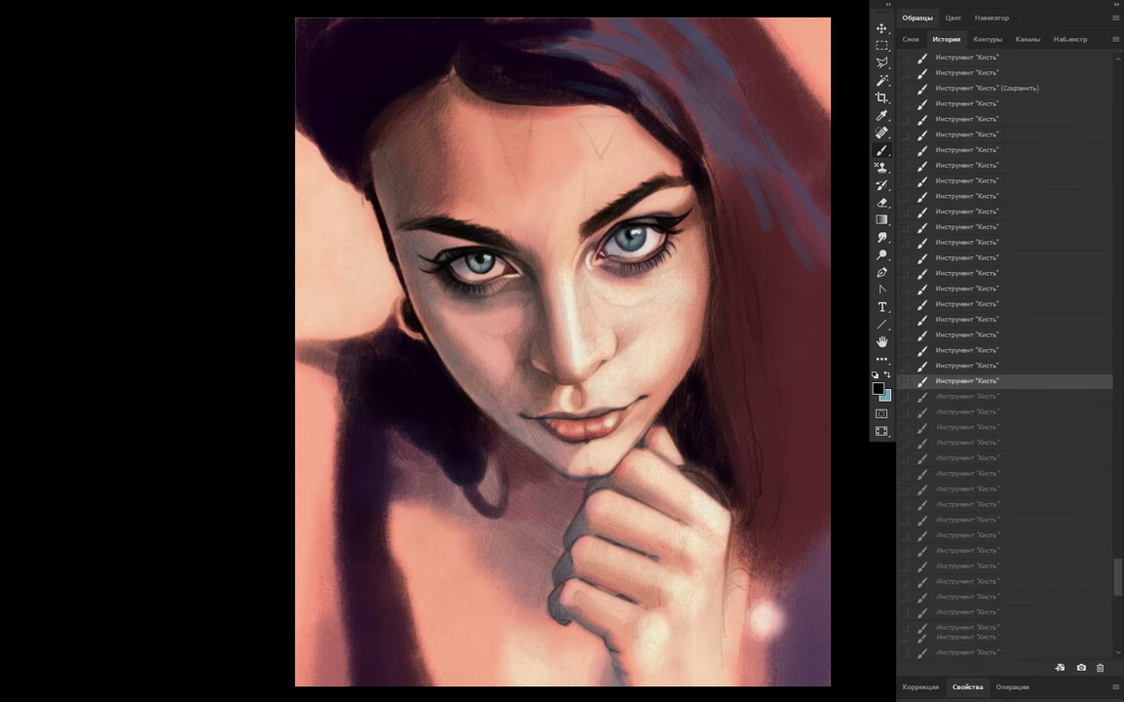
key(ctrl+z)
key(ctrl+z)
key(ctrl+z)
key(ctrl+shift+z)
key(ctrl+shift+z)
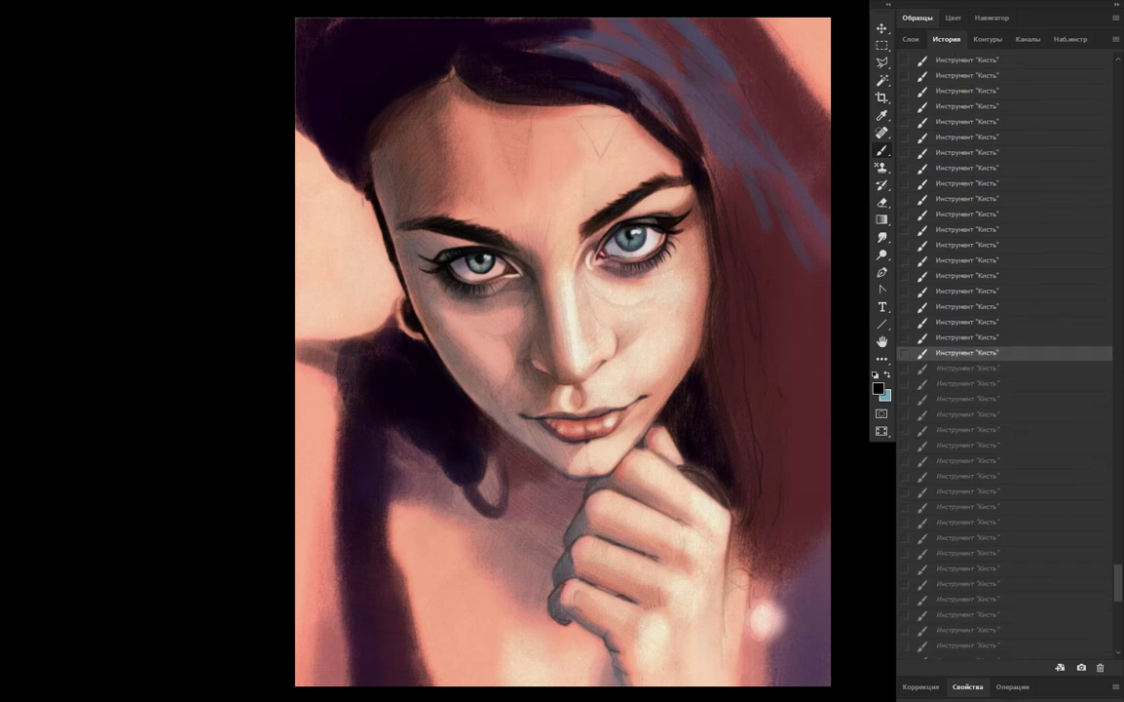
key(ctrl+shift+z)
key(ctrl+shift+z)
key(ctrl+shift+z)
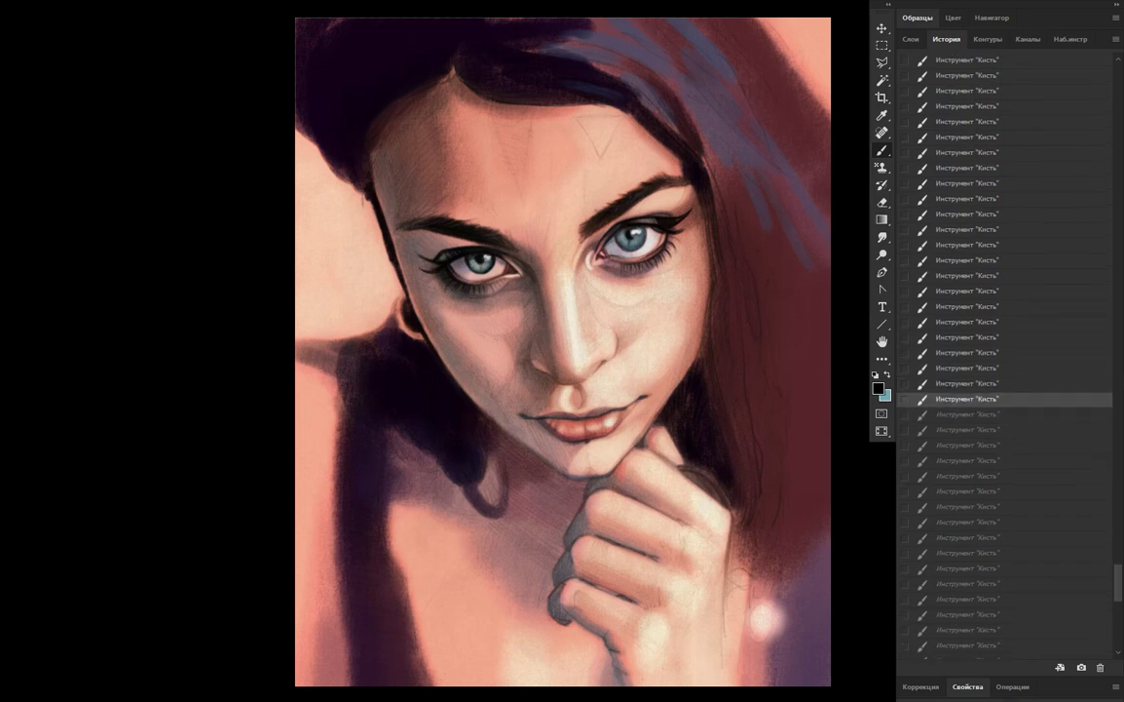
key(ctrl+shift+z)
key(ctrl+shift+z)
key(ctrl+shift+z)
key(ctrl+shift+z)
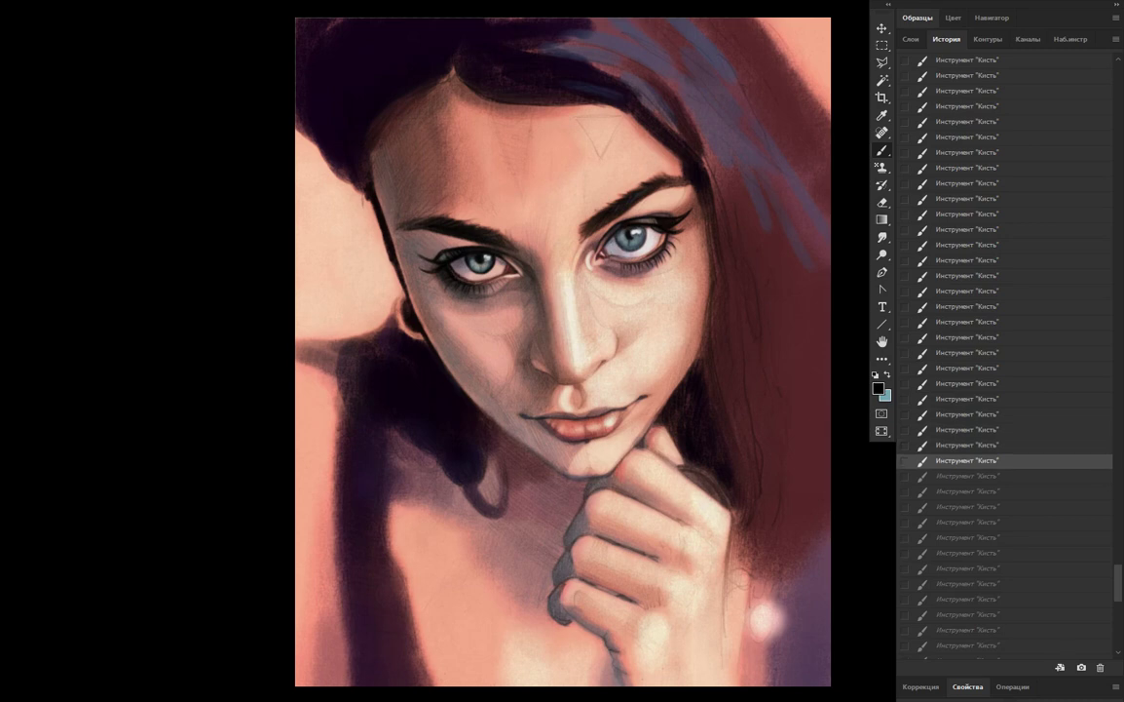
key(ctrl+shift+z)
key(ctrl+shift+z)
key(ctrl+shift+z)
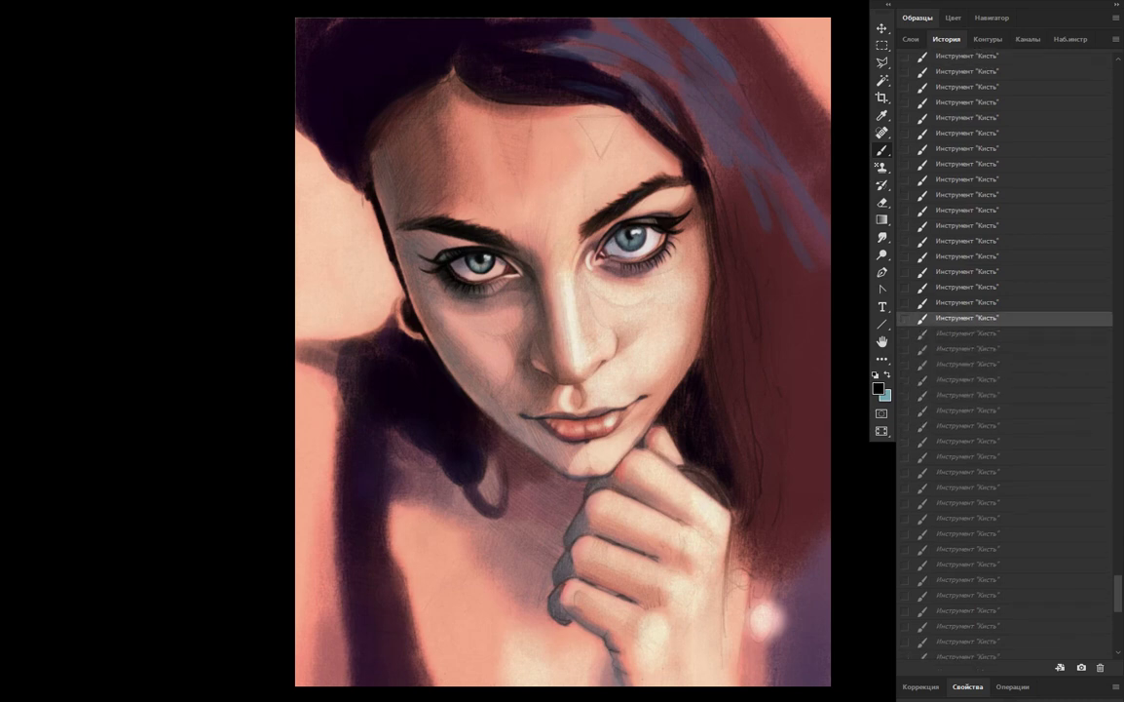
key(ctrl+shift+z)
key(ctrl+shift+z)
key(ctrl+shift+z)
key(ctrl+shift+z)
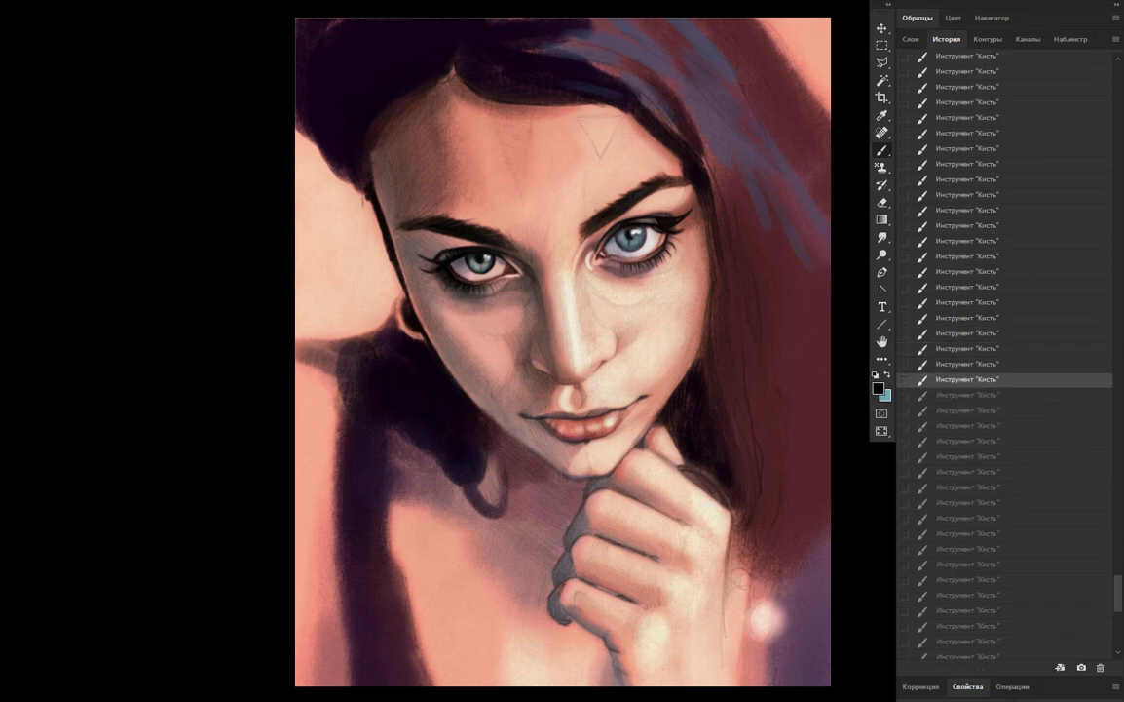
key(ctrl+shift+z)
key(ctrl+shift+z)
key(ctrl+shift+z)
key(ctrl+shift+z)
key(ctrl+shift+z)
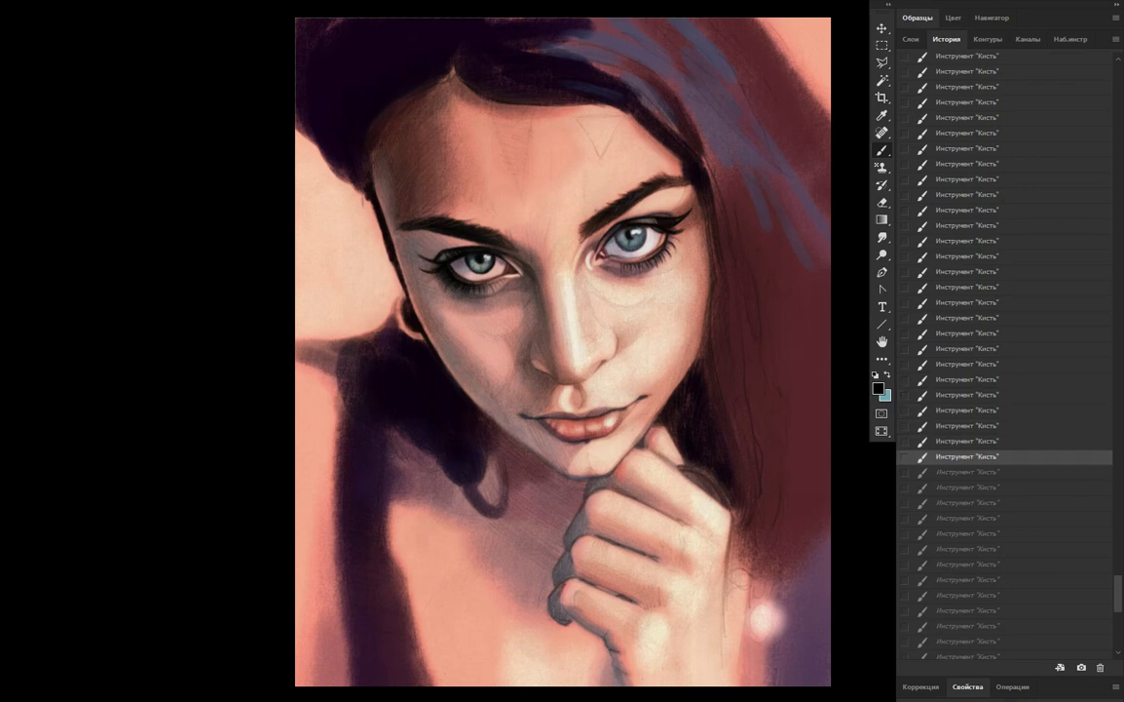
key(ctrl+shift+z)
key(ctrl+shift+z)
key(ctrl+shift+z)
key(ctrl+shift+z)
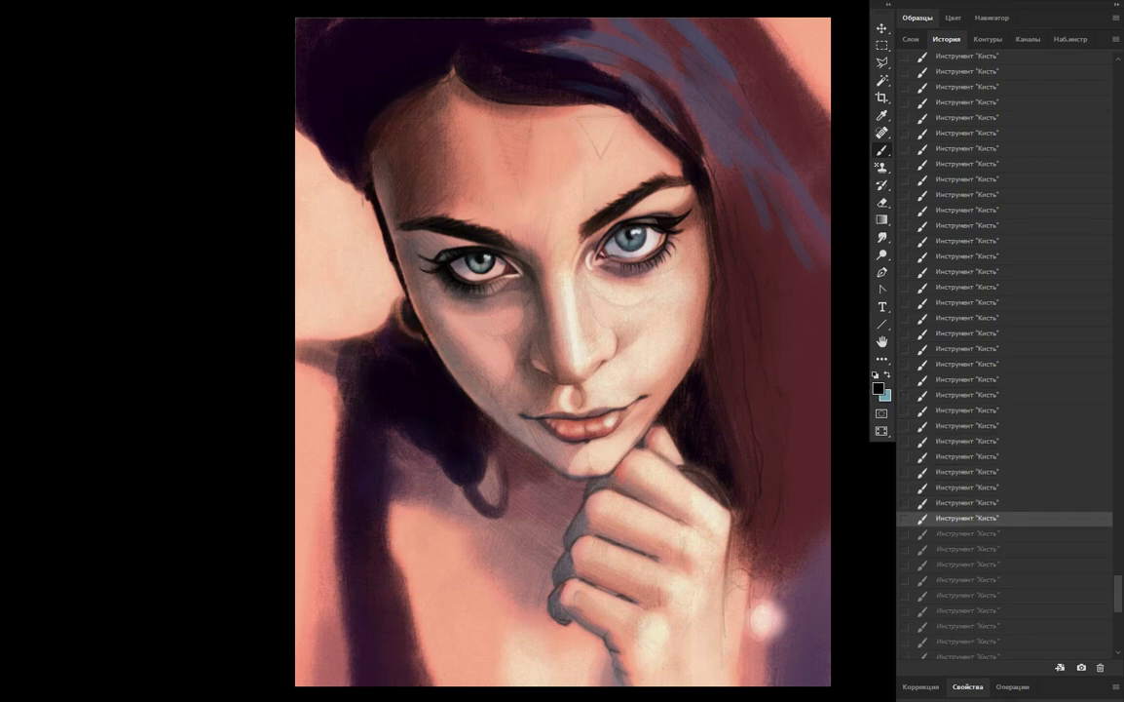
scroll(1004, 351, down, 5)
Redo strokes up to the pale lavender background strokes left of the face
key(ctrl+shift+z)
key(ctrl+shift+z)
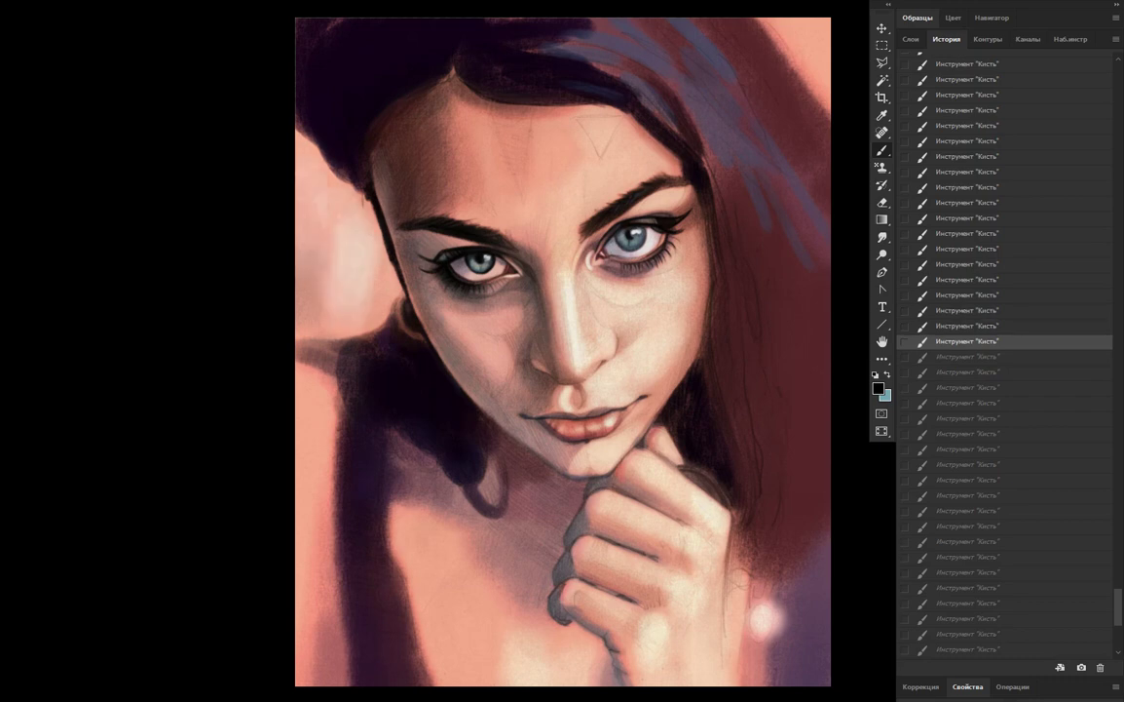
key(ctrl+shift+z)
key(ctrl+shift+z)
key(ctrl+shift+z)
key(ctrl+shift+z)
key(ctrl+shift+z)
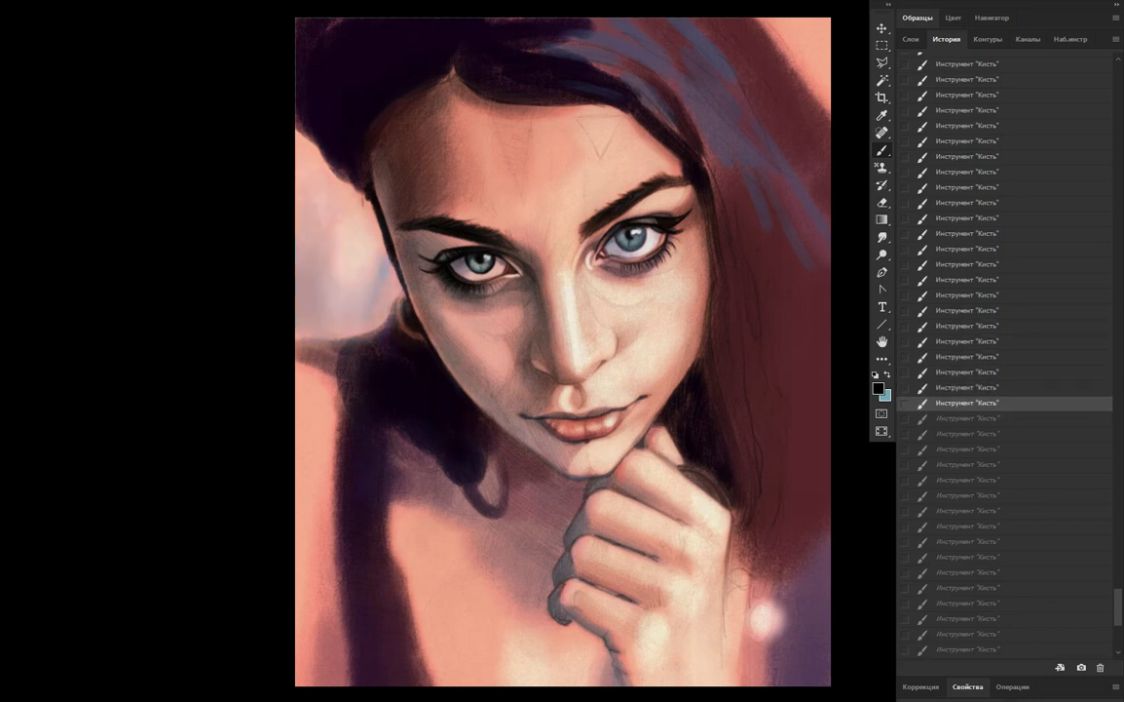
key(ctrl+shift+z)
key(ctrl+shift+z)
key(ctrl+shift+z)
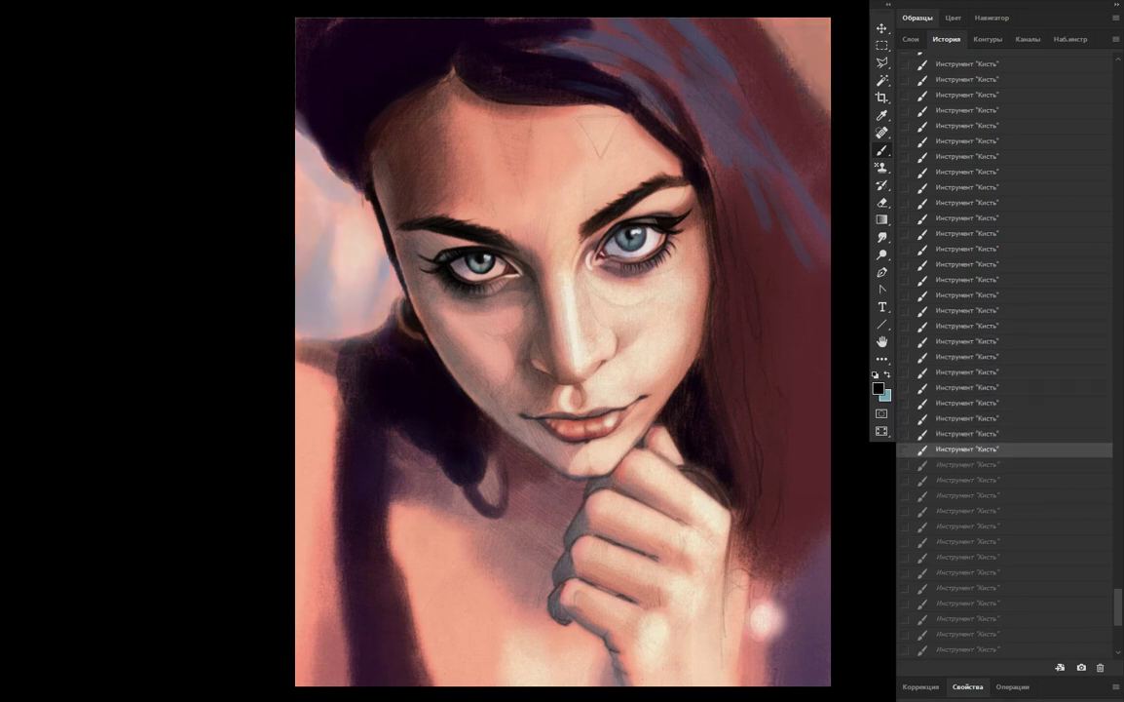
key(ctrl+shift+z)
key(ctrl+shift+z)
key(ctrl+shift+z)
key(ctrl+shift+z)
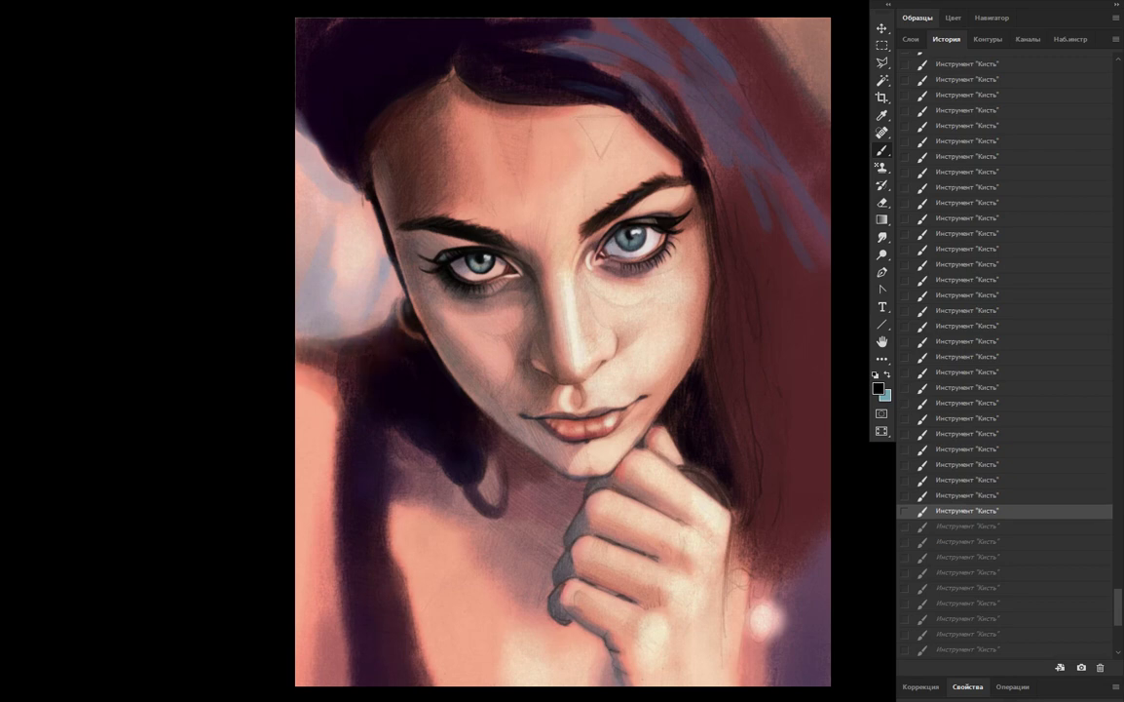
scroll(1004, 351, down, 6)
Redo the final brush strokes, deepening the right side of the hair to even maroon
key(ctrl+shift+z)
key(ctrl+shift+z)
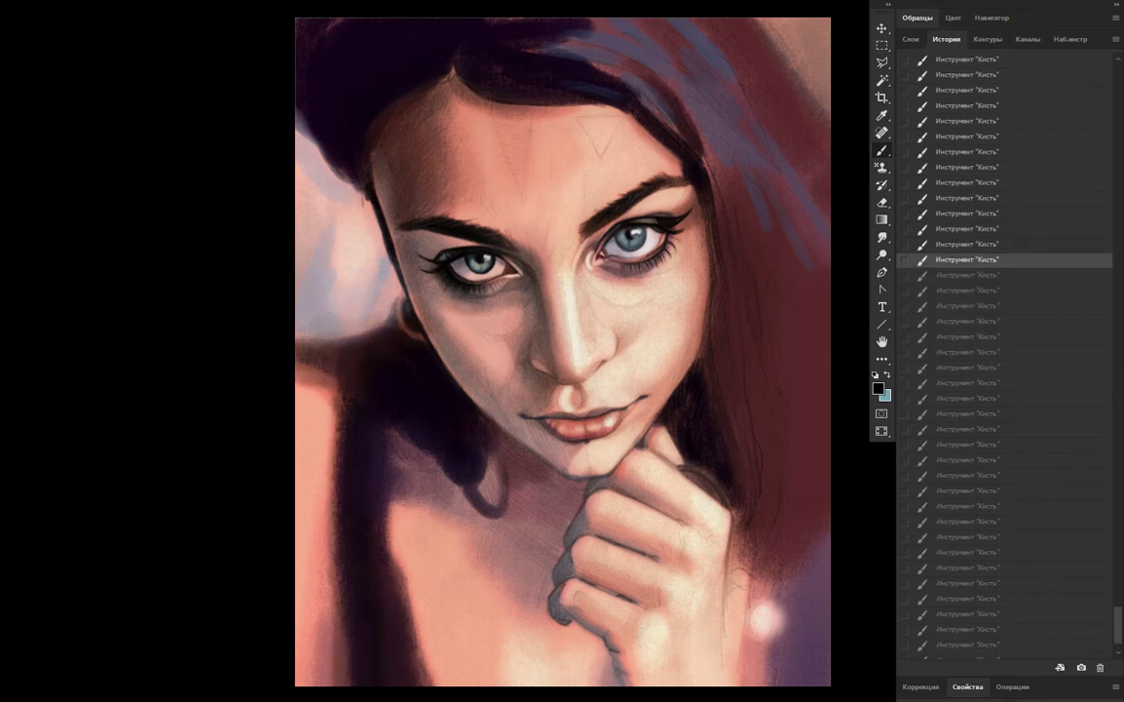
key(ctrl+shift+z)
key(ctrl+shift+z)
key(ctrl+shift+z)
key(ctrl+shift+z)
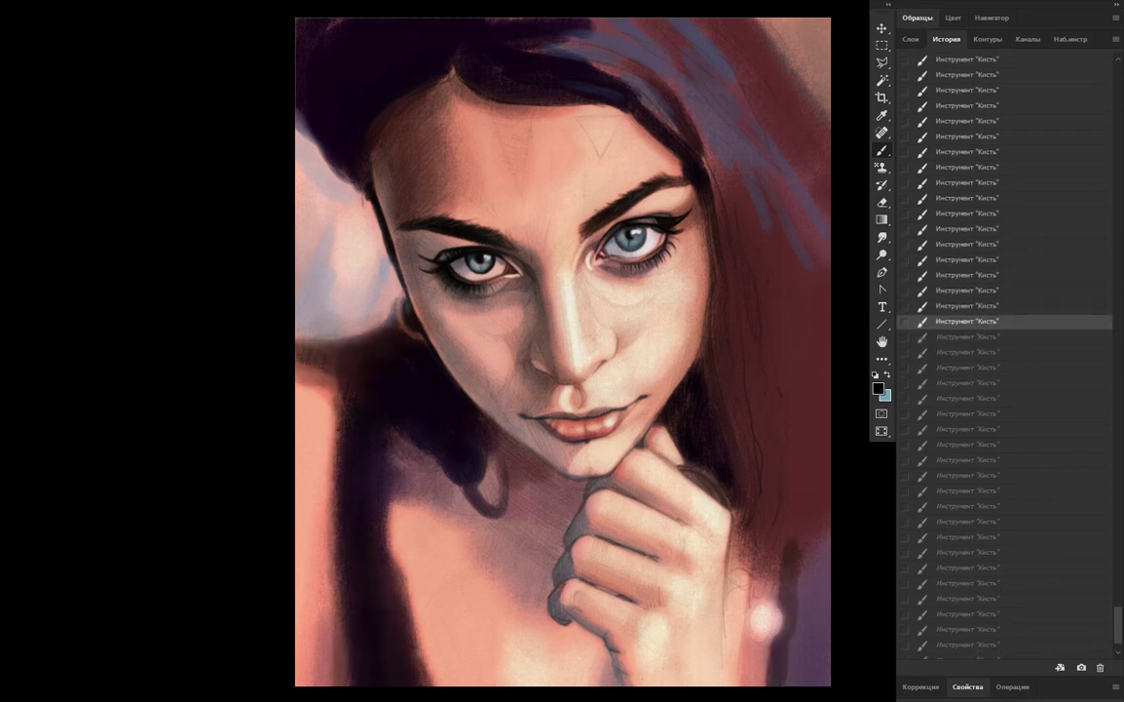
key(ctrl+shift+z)
key(ctrl+shift+z)
key(ctrl+shift+z)
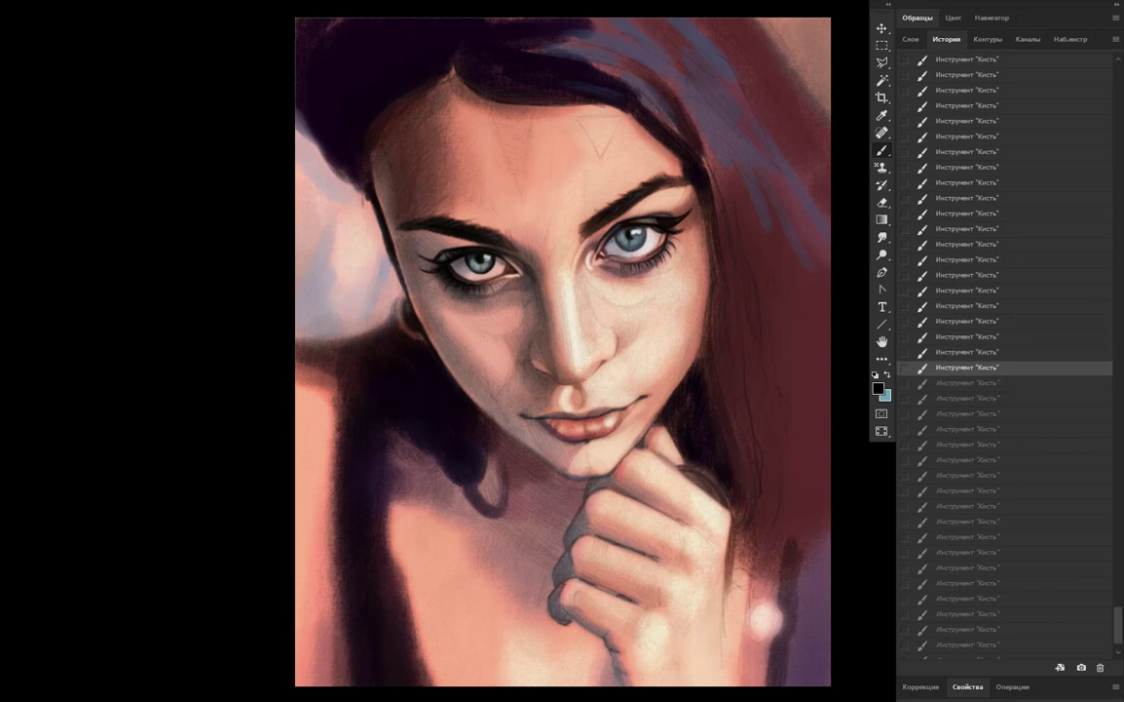
key(ctrl+shift+z)
key(ctrl+shift+z)
key(ctrl+shift+z)
key(ctrl+shift+z)
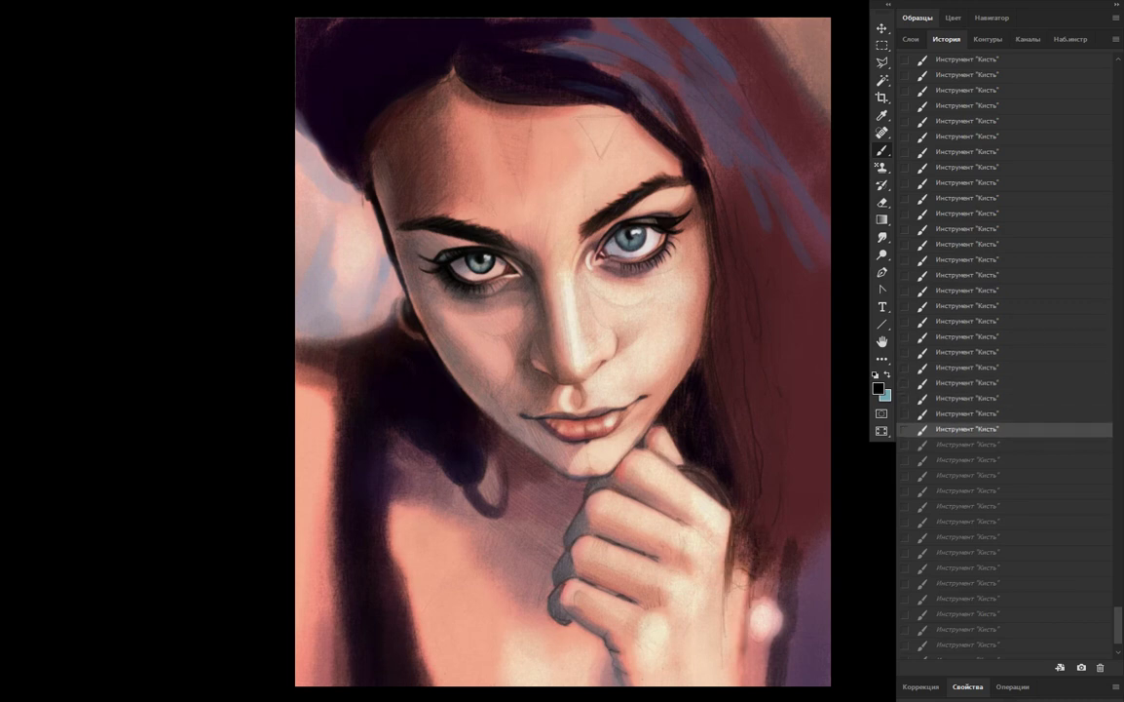
key(ctrl+shift+z)
key(ctrl+shift+z)
key(ctrl+shift+z)
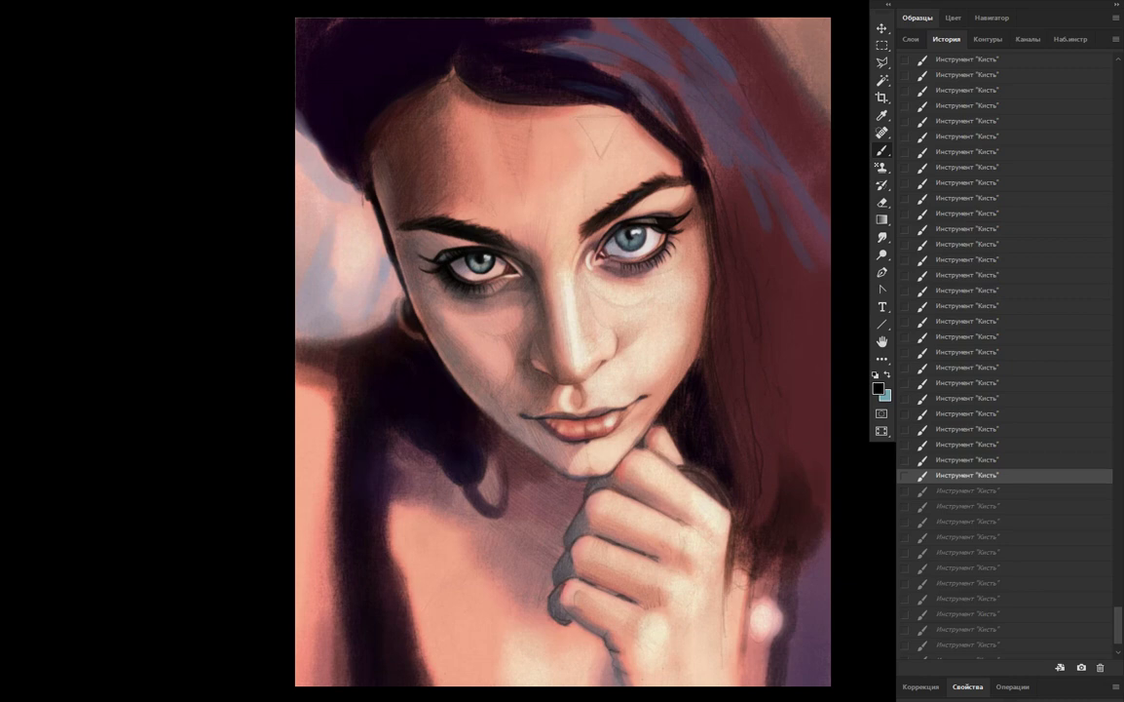
key(ctrl+shift+z)
key(ctrl+shift+z)
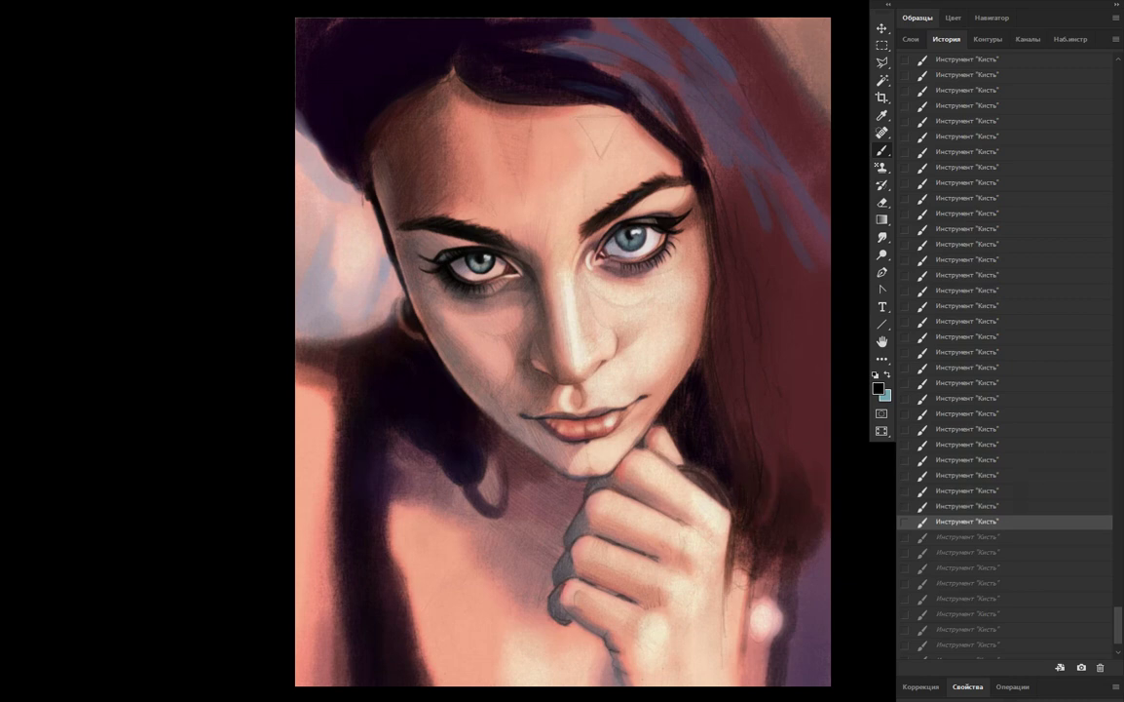
scroll(1004, 351, down, 1)
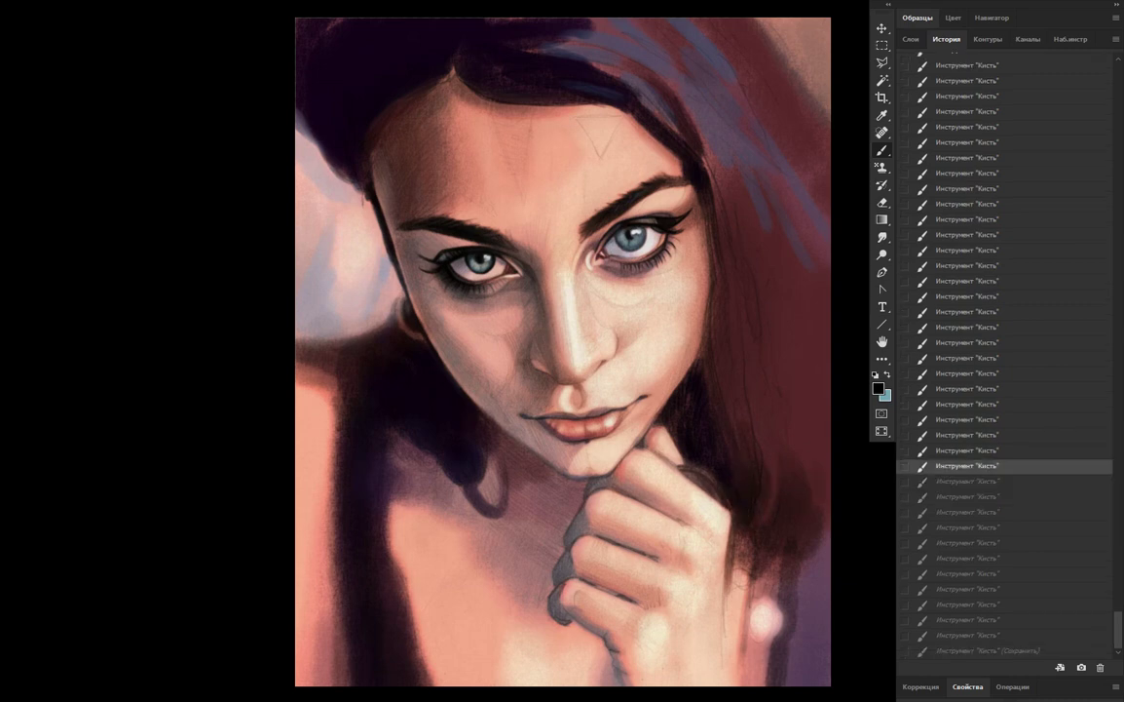
key(ctrl+shift+z)
key(ctrl+shift+z)
key(ctrl+shift+z)
key(ctrl+shift+z)
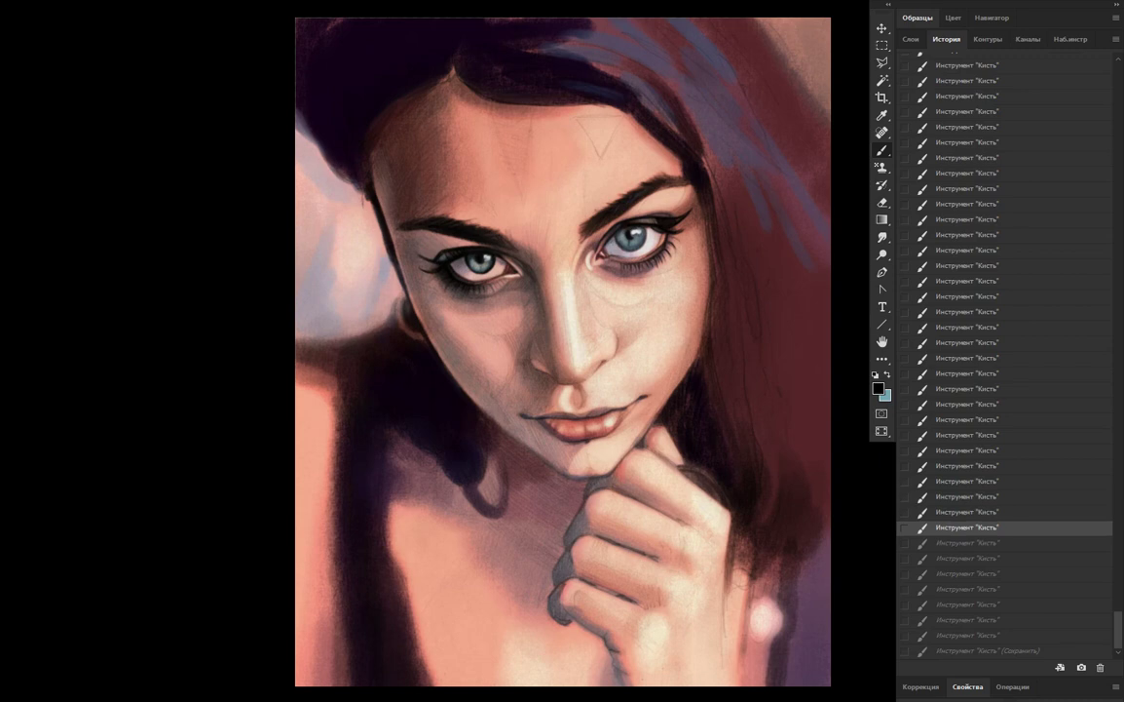
key(ctrl+shift+z)
key(ctrl+shift+z)
key(ctrl+shift+z)
key(ctrl+shift+z)
key(ctrl+shift+z)
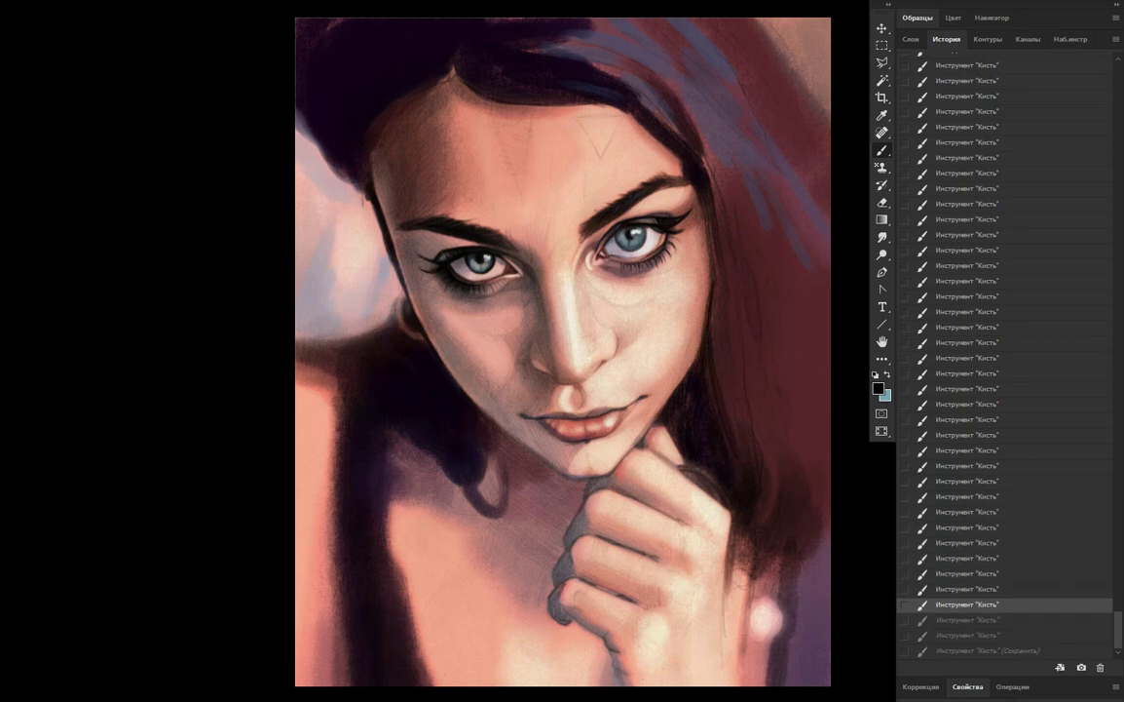
key(ctrl+shift+z)
key(ctrl+shift+z)
key(ctrl+shift+z)
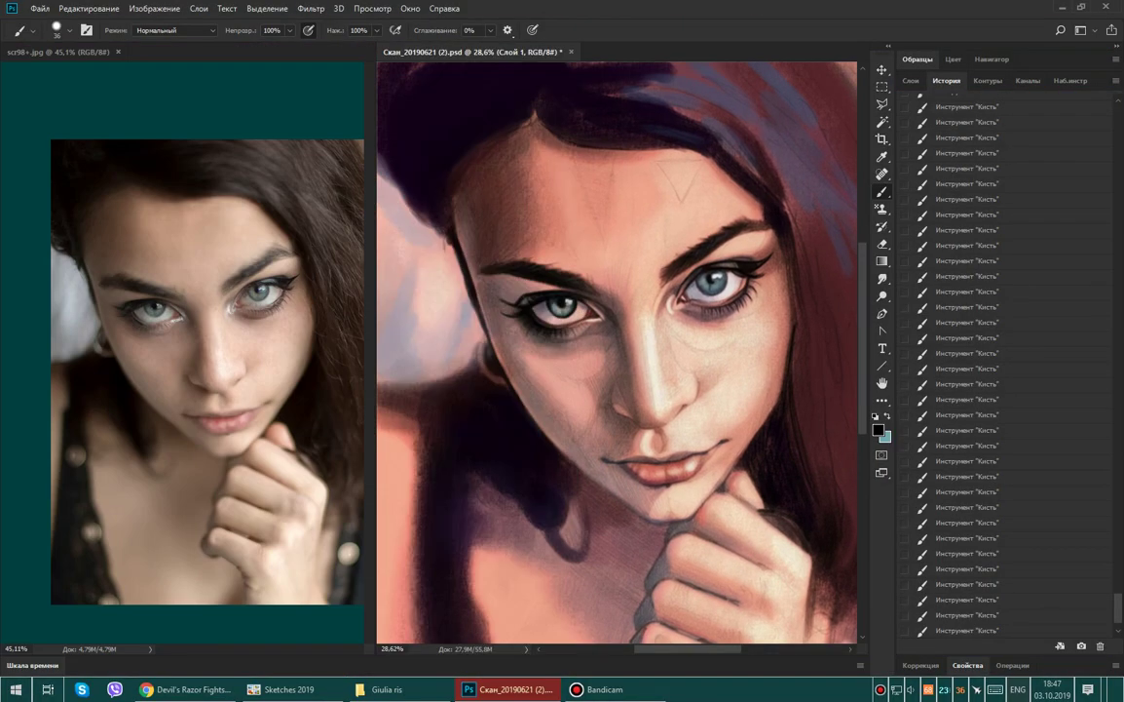
Bring up the Bandicam recorder window from the taskbar
click(605, 689)
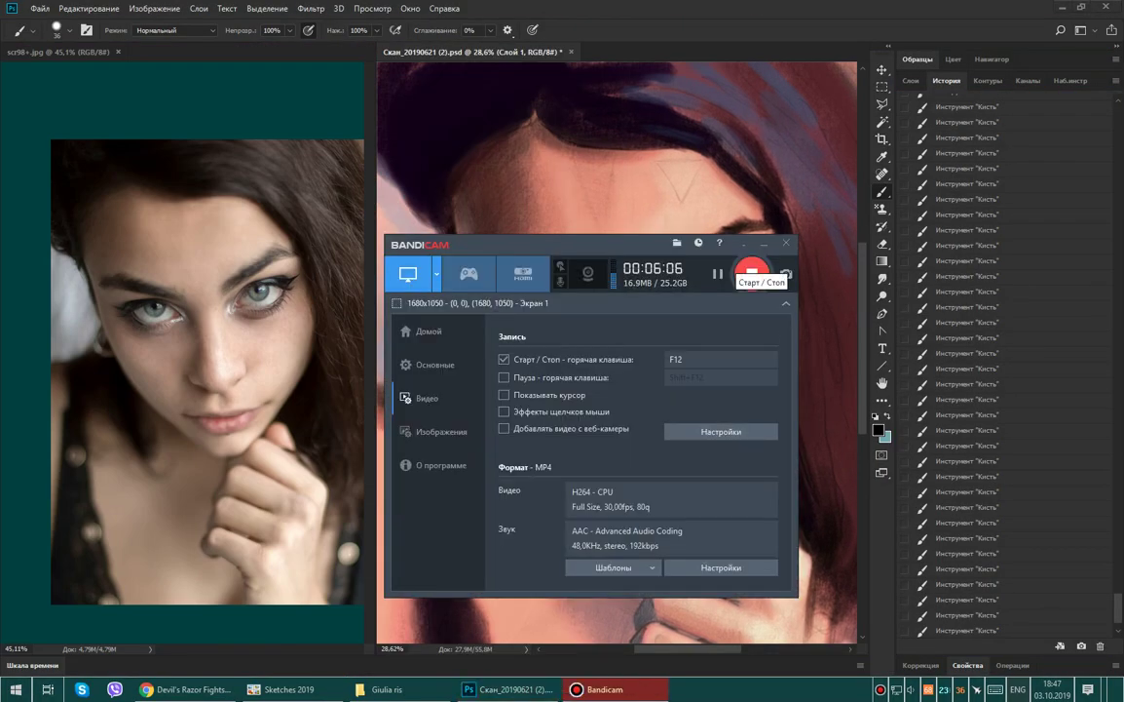